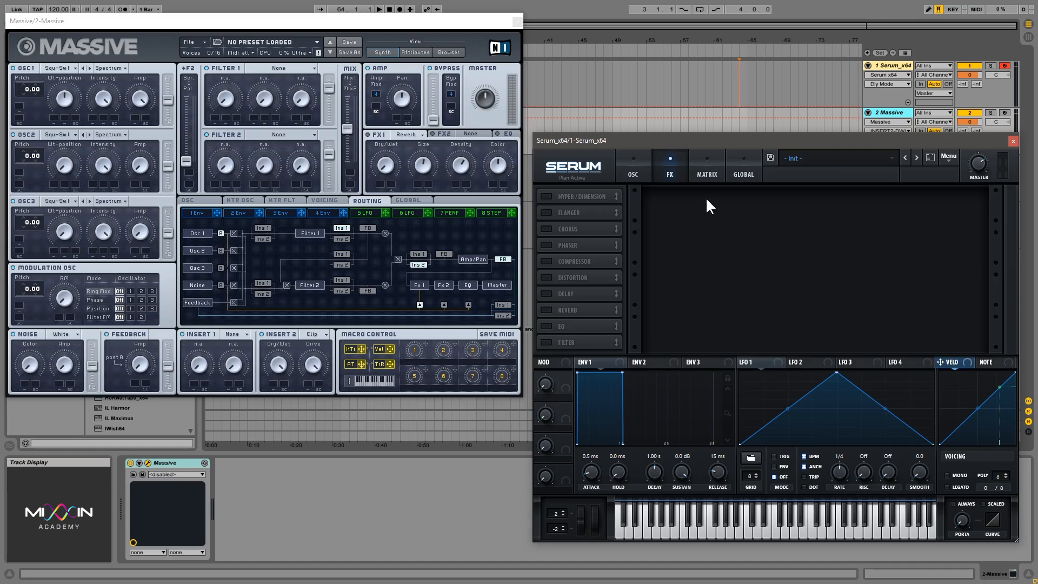
# - Reset Serum to the Init Preset and play test notes on the default OSC A sound
pyautogui.click(391, 22)
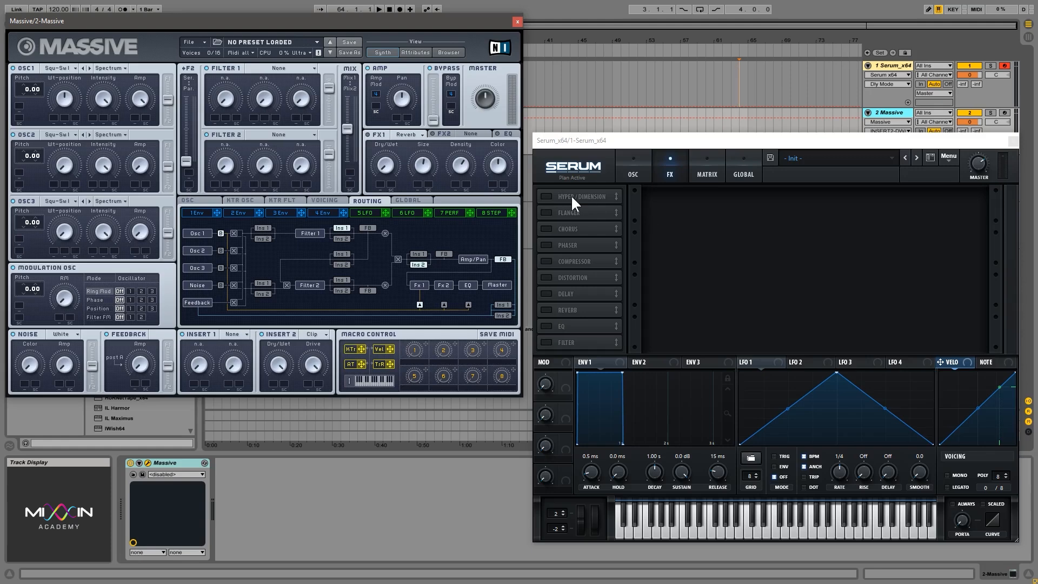
pyautogui.click(940, 156)
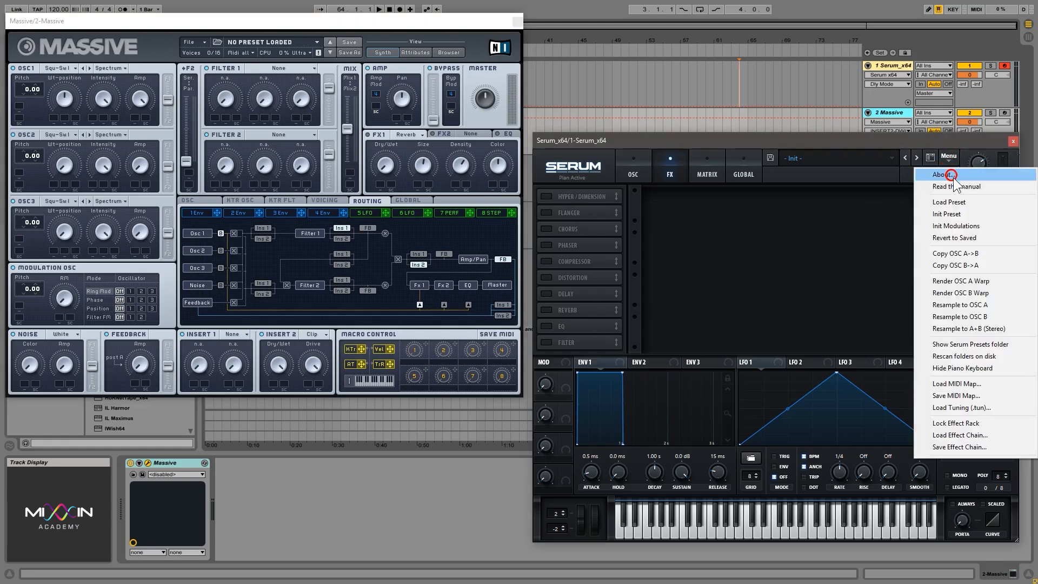
pyautogui.click(955, 211)
pyautogui.click(632, 162)
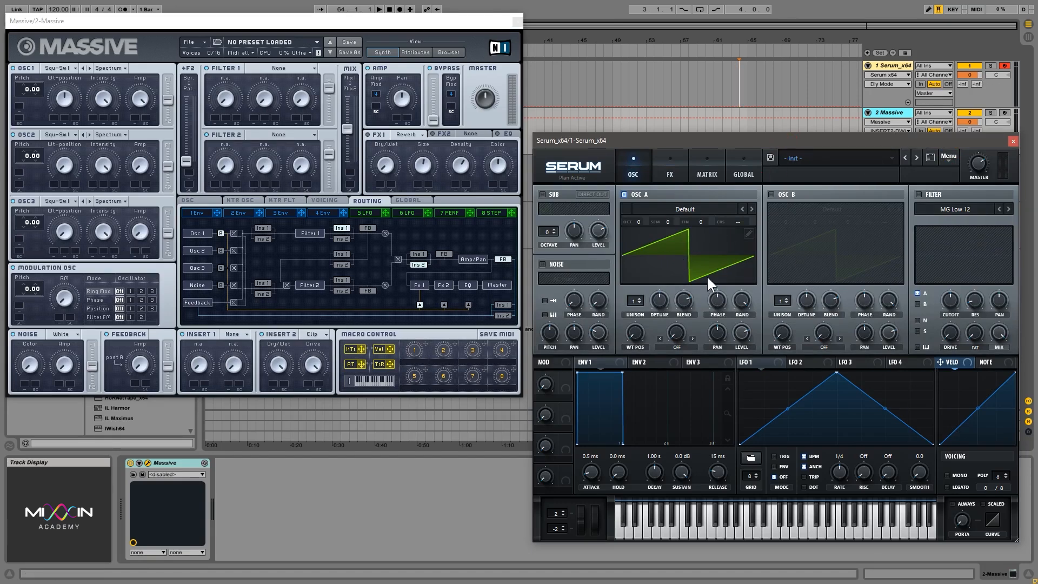
pyautogui.press('f')
pyautogui.press('f')
# - Enable Serum's Hyper/Dimension effect and turn the Hyper mix all the way down
pyautogui.click(669, 167)
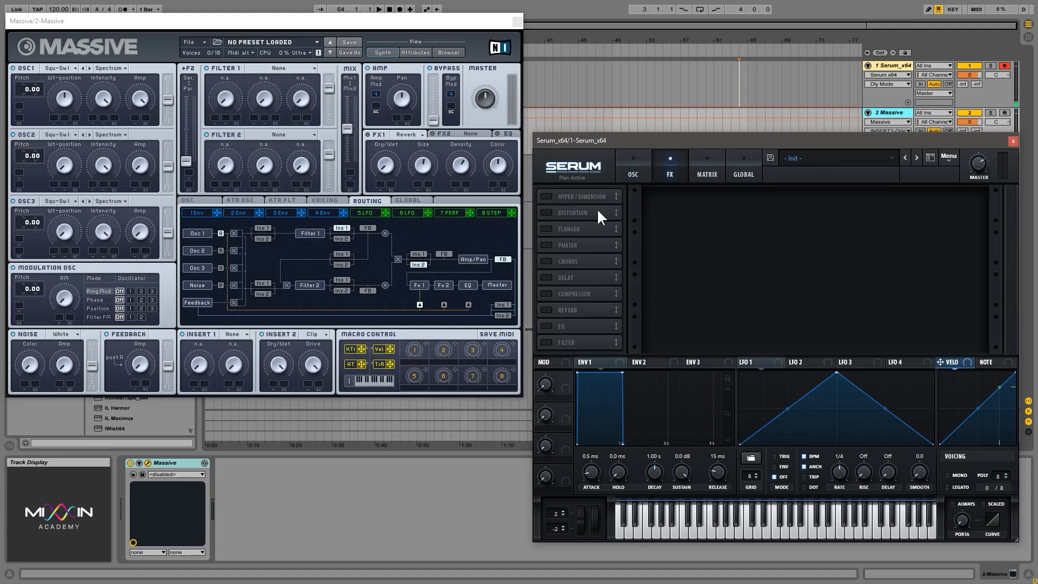
pyautogui.click(546, 196)
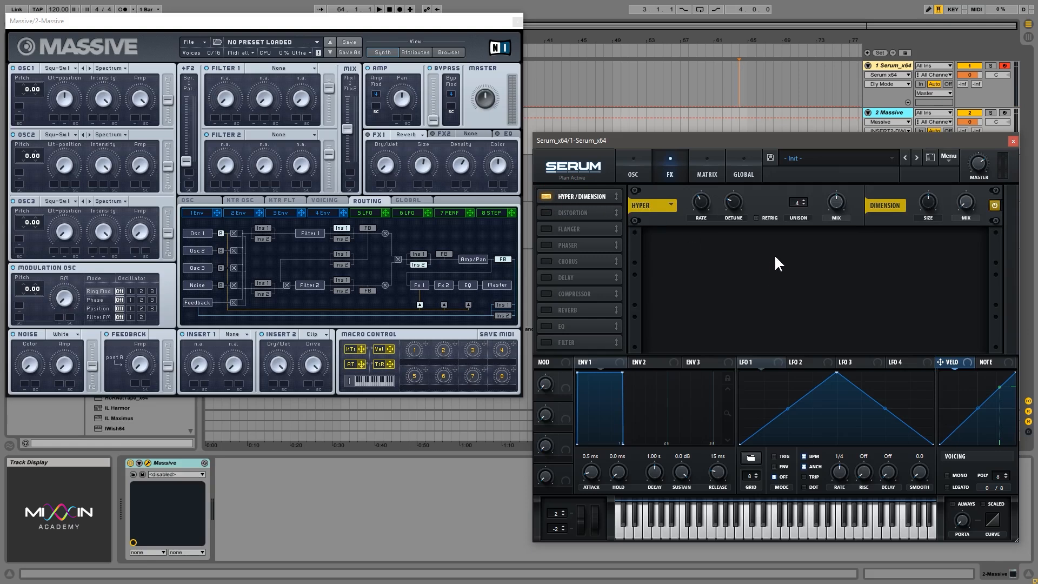
pyautogui.moveTo(837, 202); pyautogui.dragTo(857, 304)
# - Compare OSC A's unison controls with the controls of the Hyper effect
pyautogui.click(629, 162)
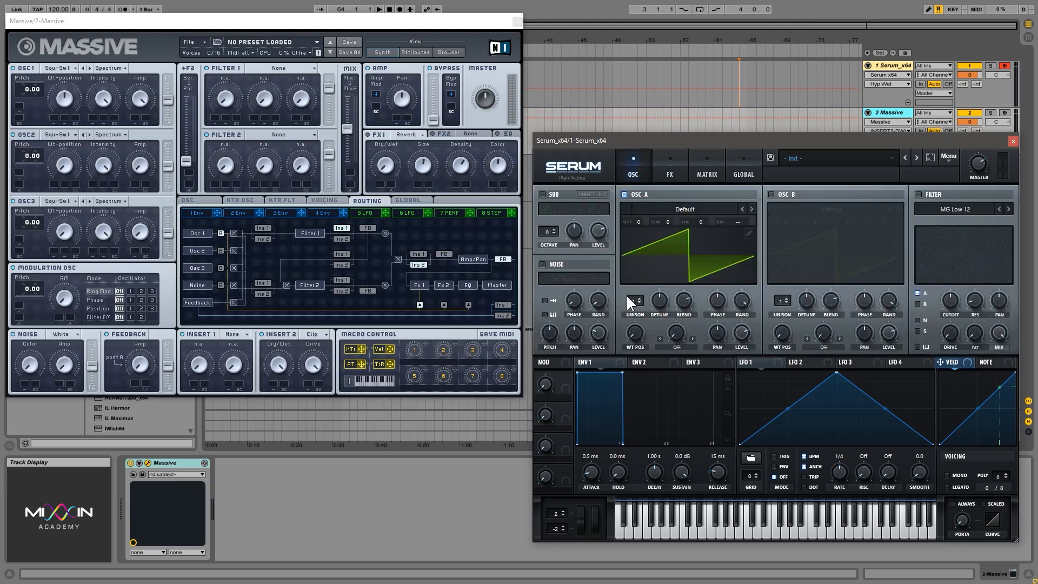
pyautogui.click(669, 175)
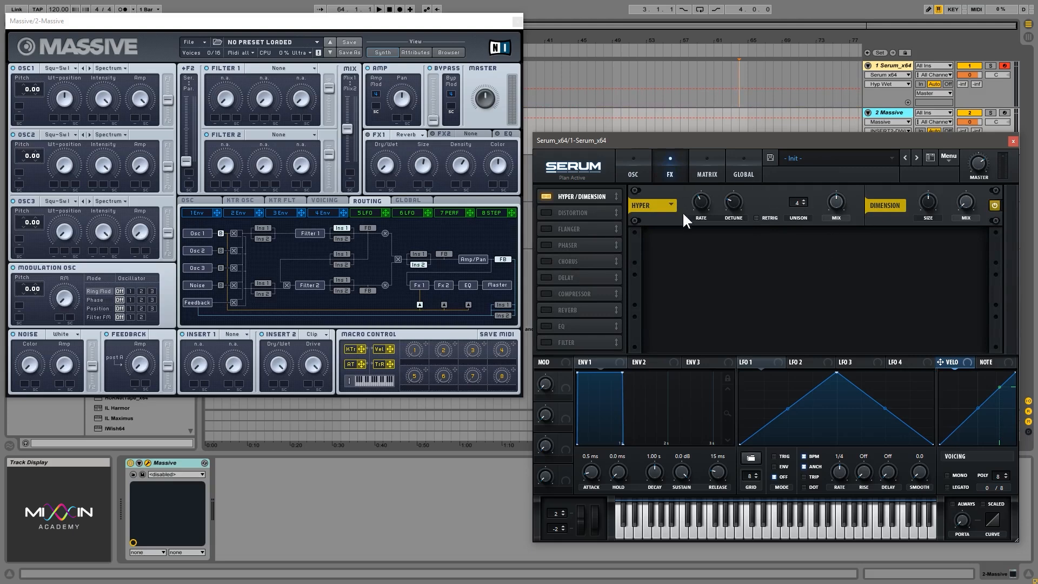
pyautogui.click(633, 172)
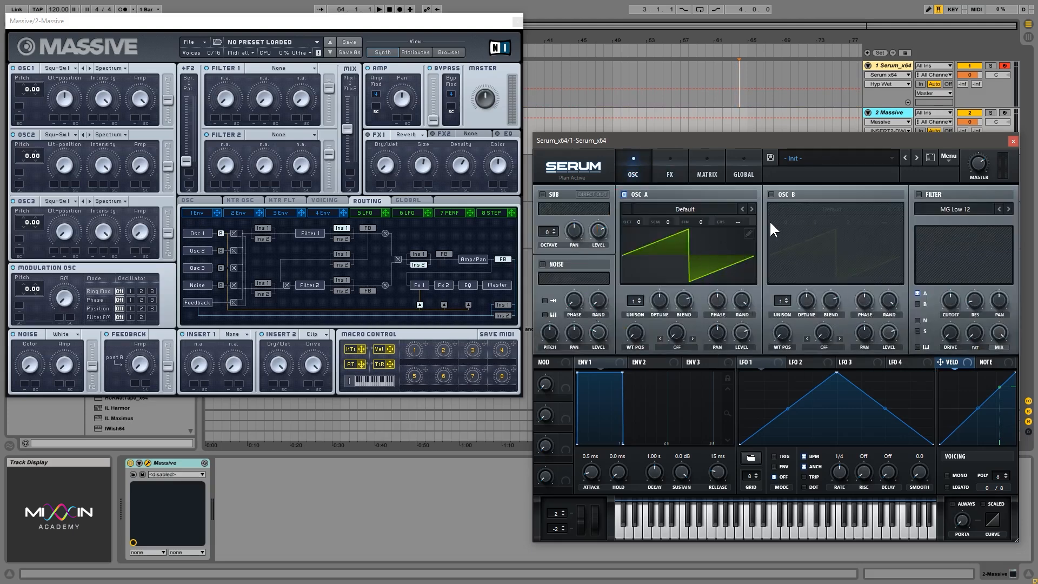
pyautogui.click(667, 169)
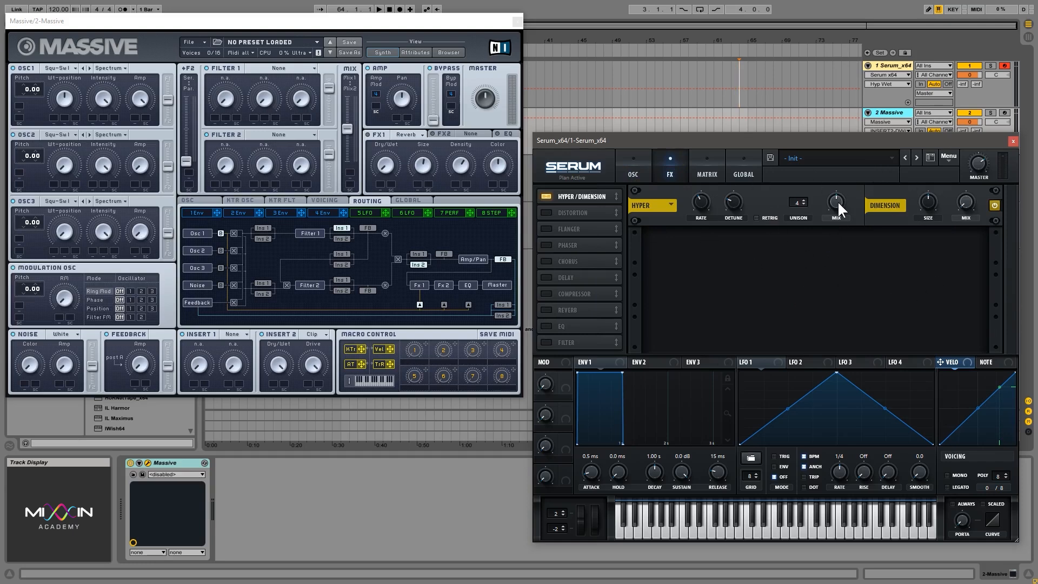
# - Set the Hyper unison to 7 and rate to about 68% while playing test notes at different mix levels
pyautogui.moveTo(837, 202); pyautogui.dragTo(846, 335)
pyautogui.press('f')
pyautogui.click(837, 200)
pyautogui.press('f')
pyautogui.press('f')
pyautogui.moveTo(699, 202); pyautogui.dragTo(706, 179)
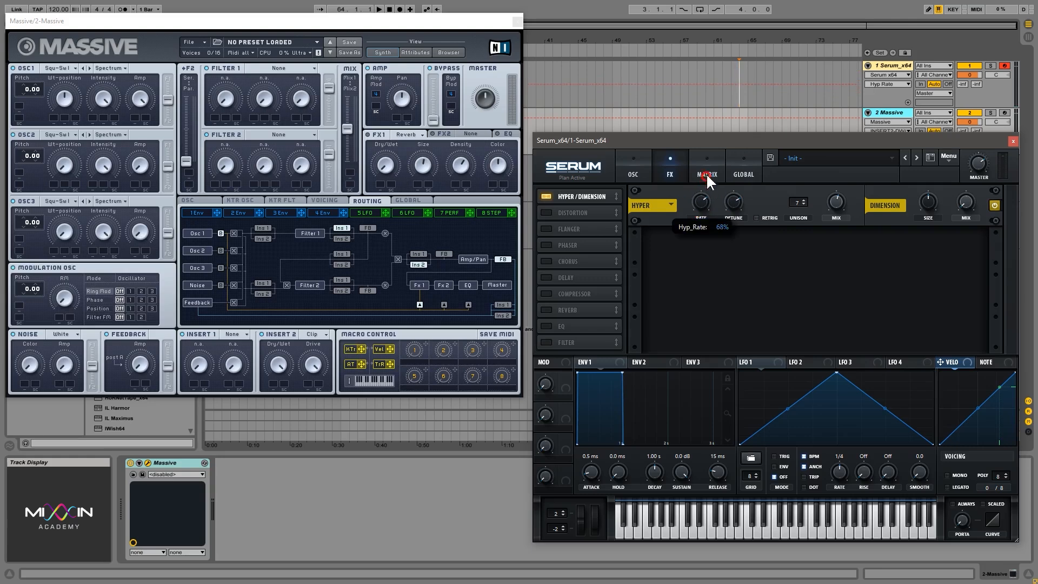
# - Set the Hyper detune to about 68% and the rate to about 43% while auditioning different mix amounts
pyautogui.click(636, 173)
pyautogui.click(671, 166)
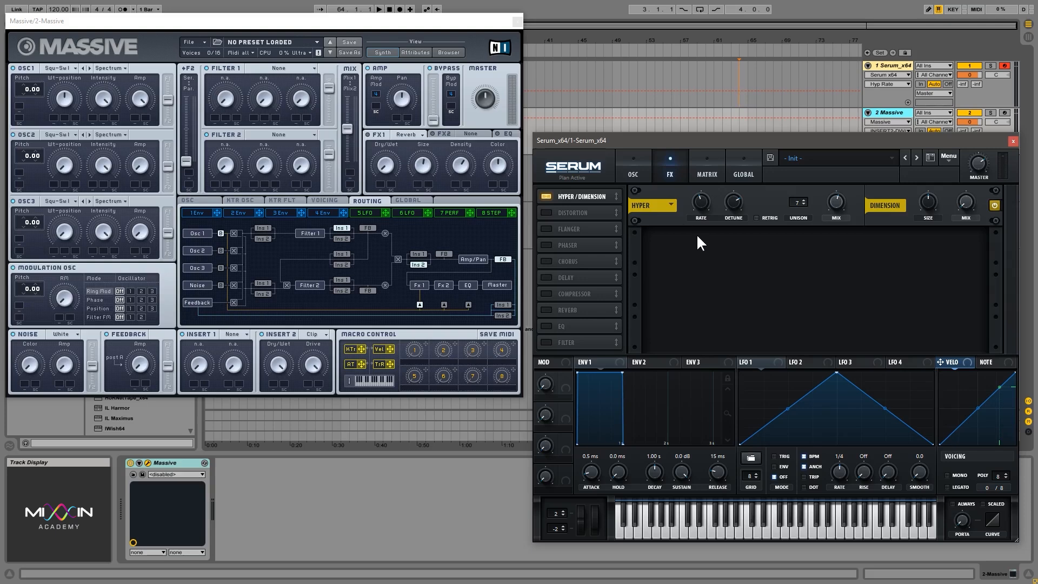
pyautogui.click(733, 202)
pyautogui.press('f')
pyautogui.click(796, 202)
pyautogui.moveTo(835, 199)
pyautogui.mouseDown()
pyautogui.moveTo(839, 287)
pyautogui.moveTo(842, 142)
pyautogui.moveTo(851, 244)
pyautogui.moveTo(836, 191)
pyautogui.mouseUp()
pyautogui.moveTo(837, 202); pyautogui.dragTo(816, 263)
pyautogui.click(734, 216)
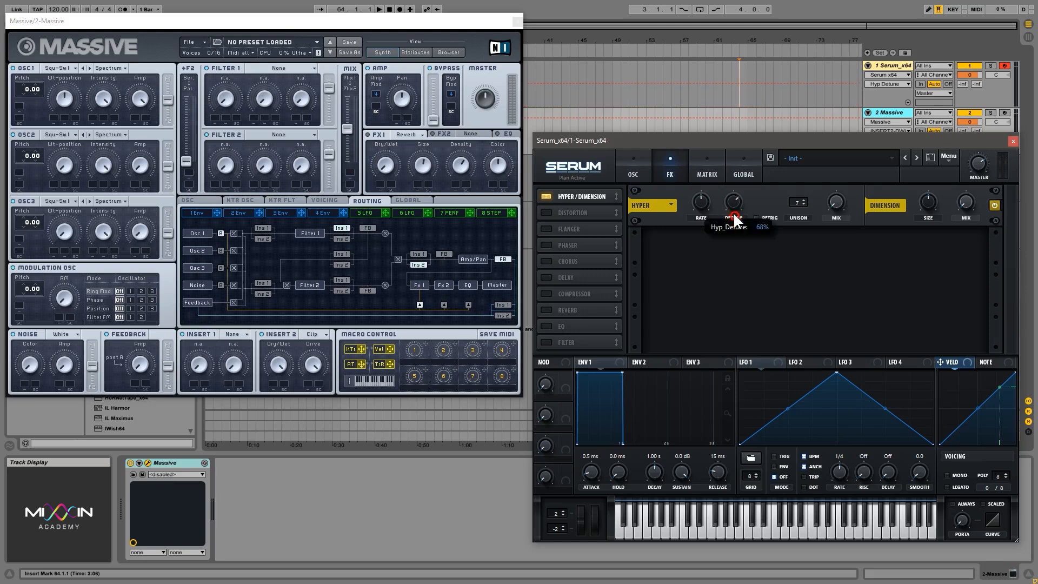
pyautogui.click(702, 206)
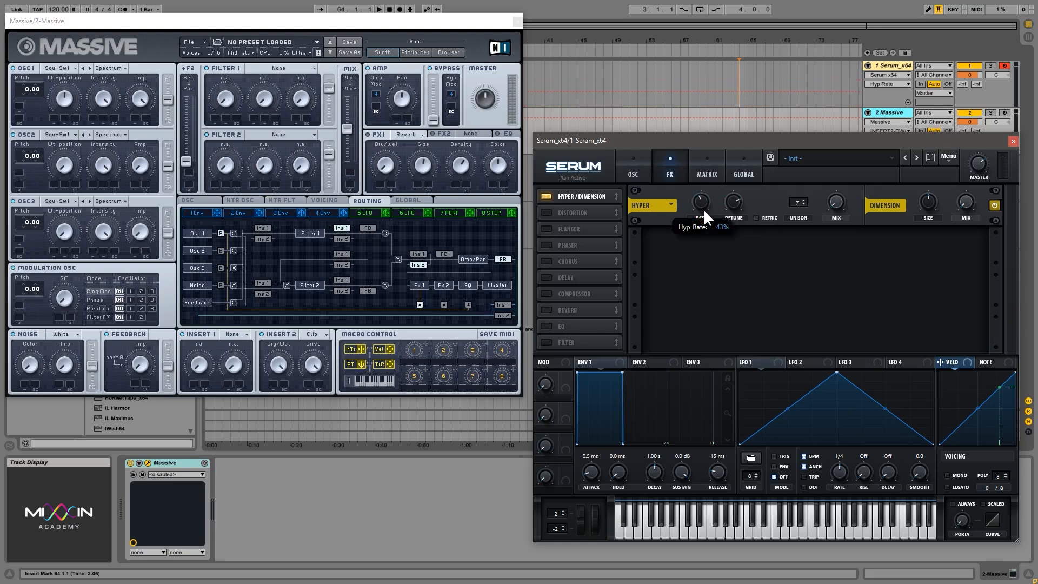
pyautogui.moveTo(837, 212)
pyautogui.mouseDown()
pyautogui.moveTo(854, 95)
pyautogui.moveTo(848, 129)
pyautogui.mouseUp()
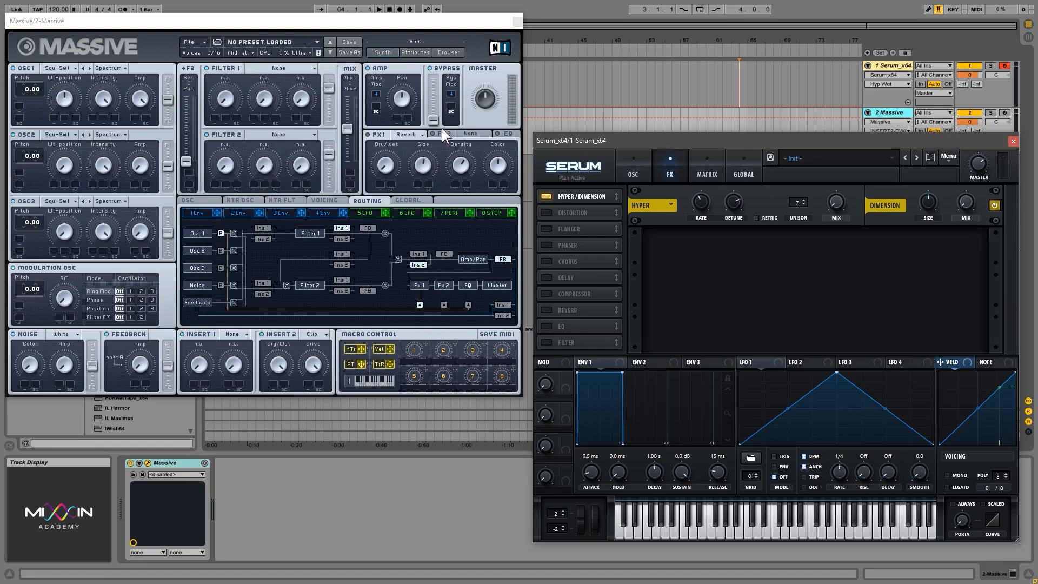
# - Set Massive's FX1 to Dimension Expander and adjust its dry/wet and size
pyautogui.click(415, 133)
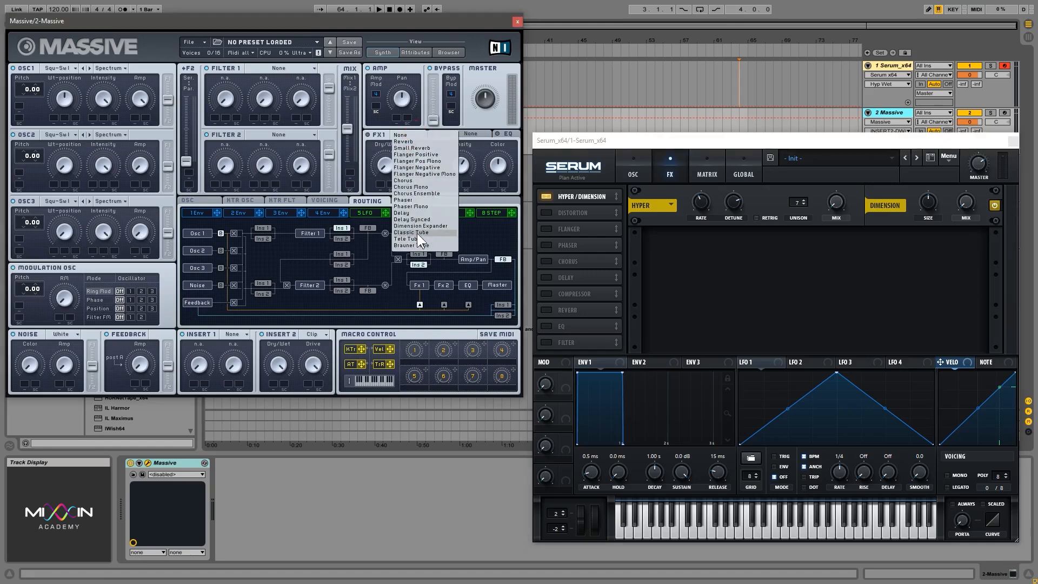
pyautogui.click(423, 224)
pyautogui.click(385, 159)
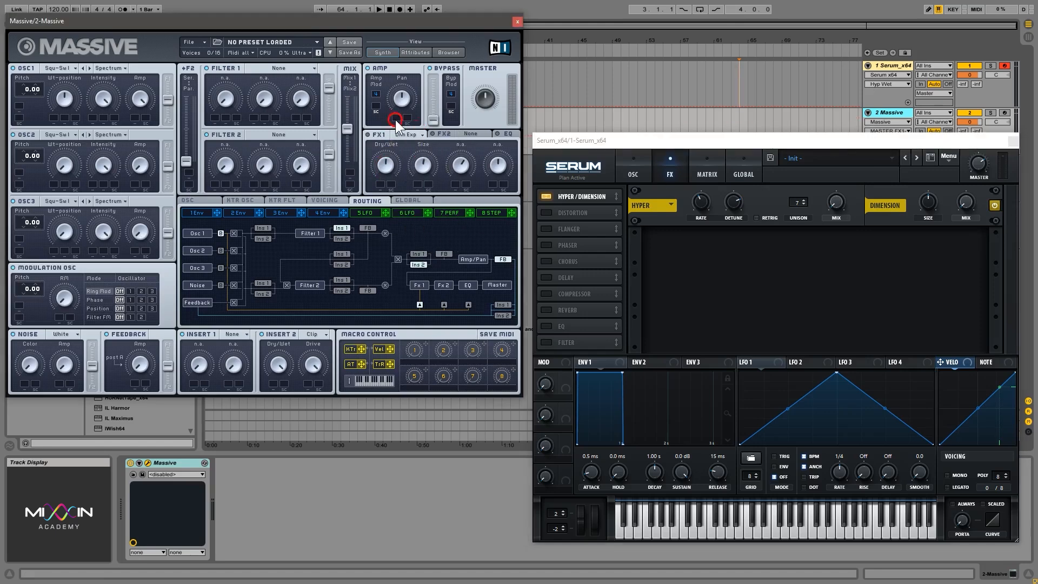
pyautogui.moveTo(427, 190); pyautogui.dragTo(433, 208)
# - Adjust the size and mix of Serum's Dimension effect to audition its phased delays
pyautogui.click(931, 203)
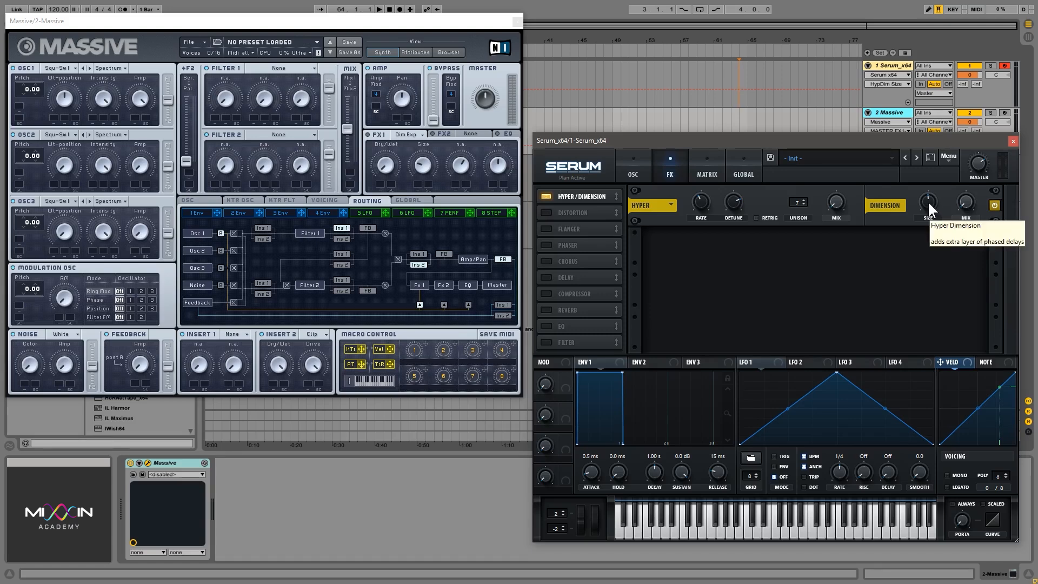
pyautogui.moveTo(928, 203); pyautogui.dragTo(927, 213)
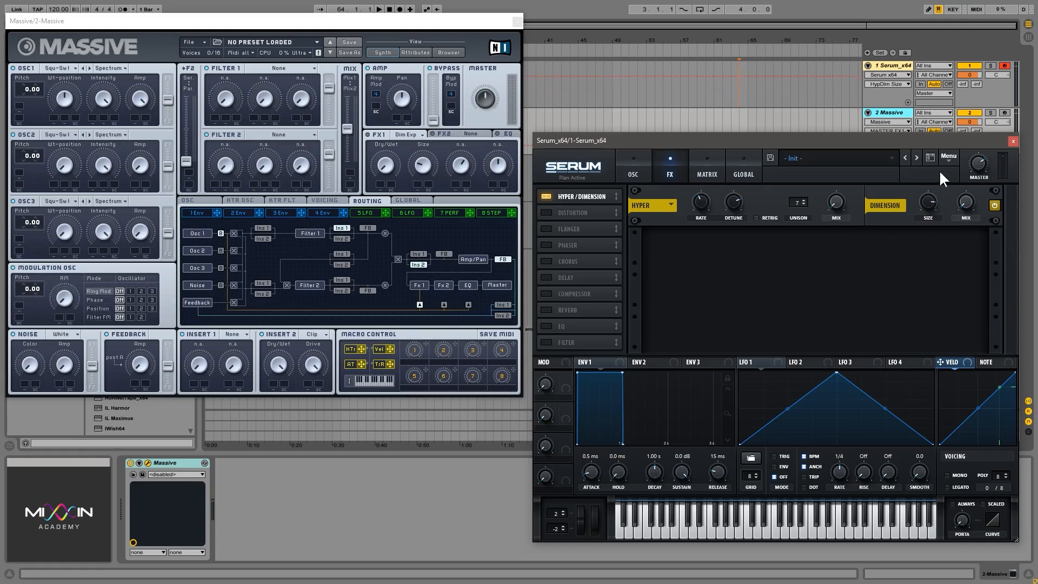
pyautogui.moveTo(971, 208); pyautogui.dragTo(925, 191)
pyautogui.moveTo(959, 203); pyautogui.dragTo(962, 208)
pyautogui.click(930, 194)
# - Lower the Dimension size to about 16%, vary the Dimension mix, and finish with the mix turned down
pyautogui.moveTo(930, 201); pyautogui.dragTo(932, 262)
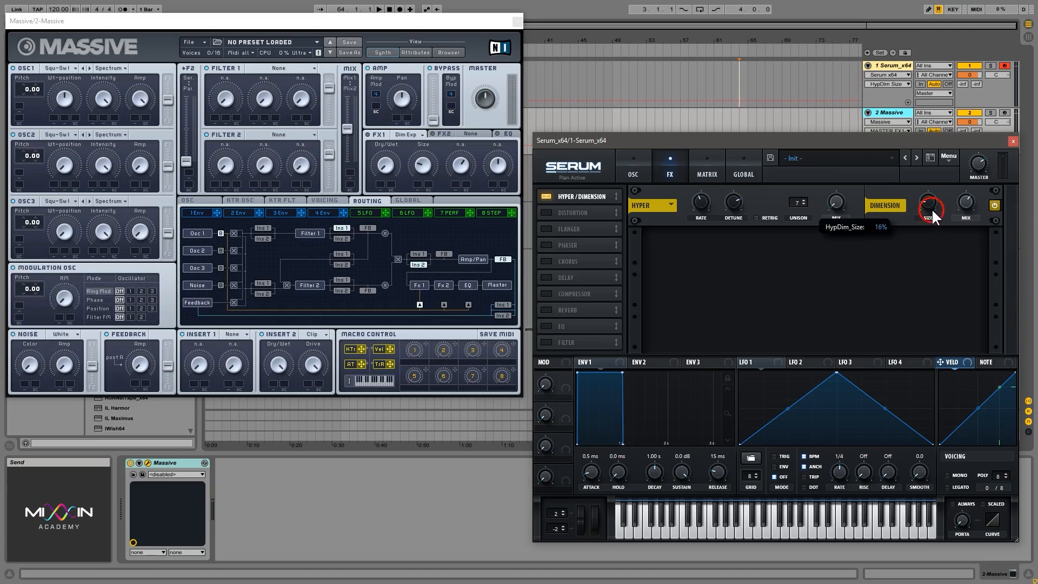
pyautogui.moveTo(932, 209); pyautogui.dragTo(965, 216)
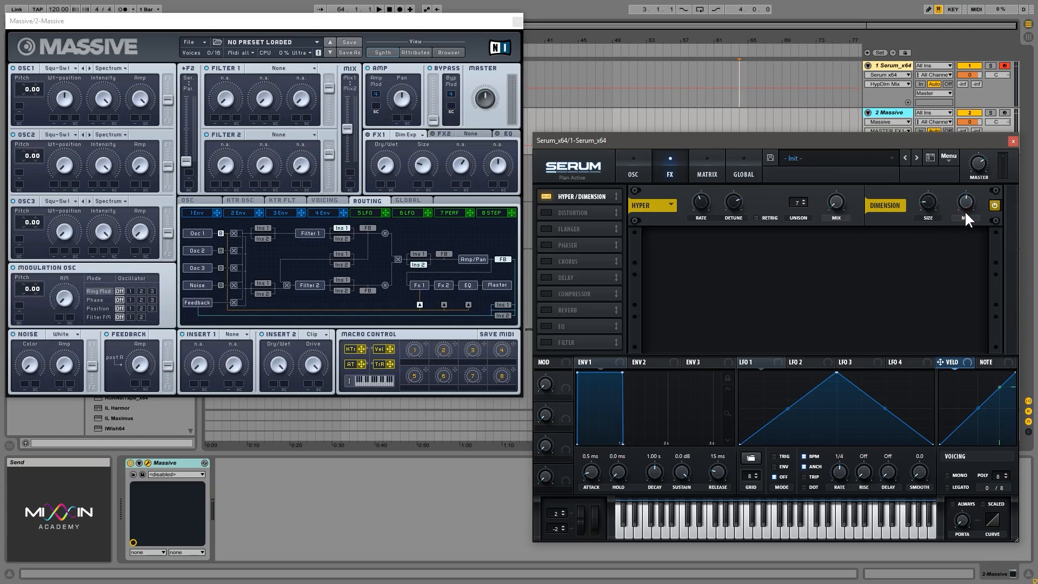
pyautogui.click(930, 200)
pyautogui.moveTo(968, 201); pyautogui.dragTo(971, 229)
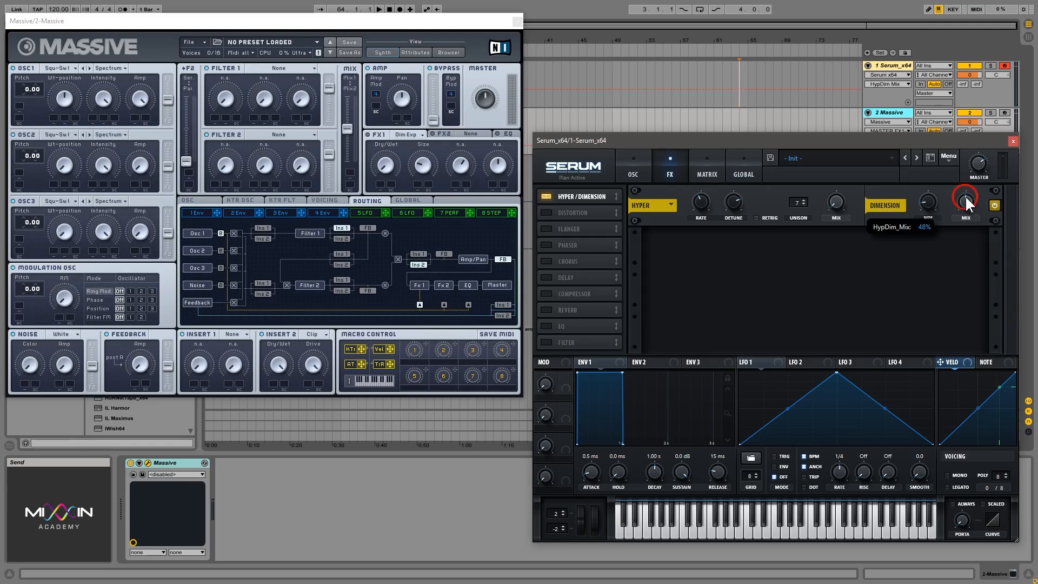
pyautogui.moveTo(964, 195); pyautogui.dragTo(953, 310)
# - Bypass Hyper/Dimension, enable the Distortion effect, and review its list of distortion types
pyautogui.click(547, 196)
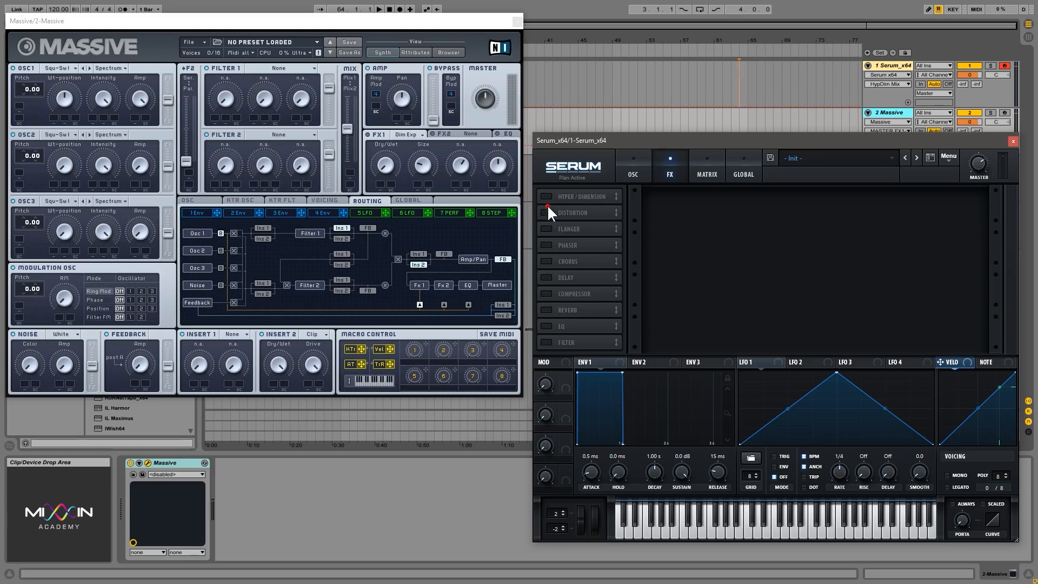
pyautogui.click(546, 212)
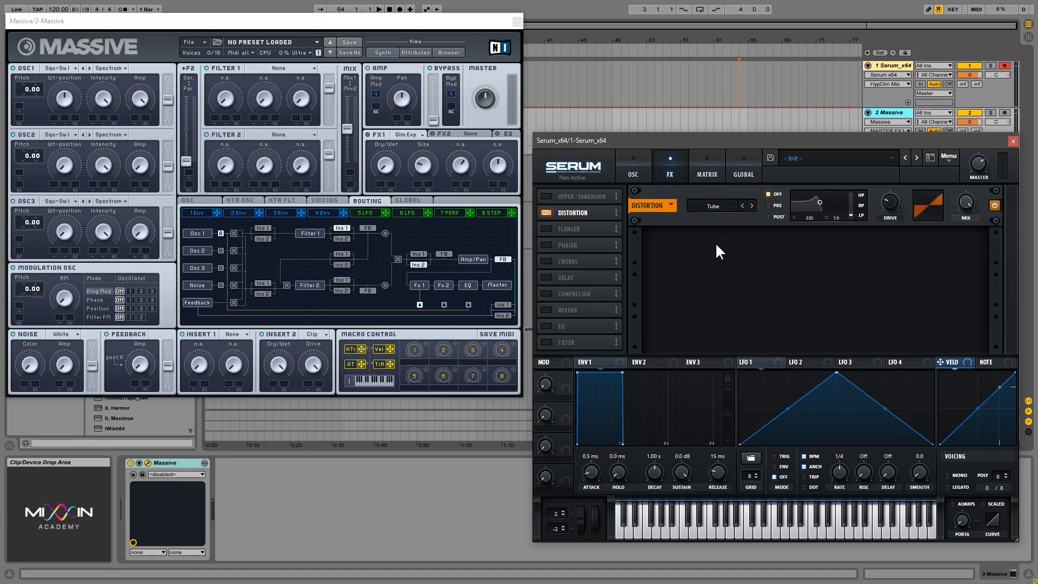
pyautogui.click(723, 205)
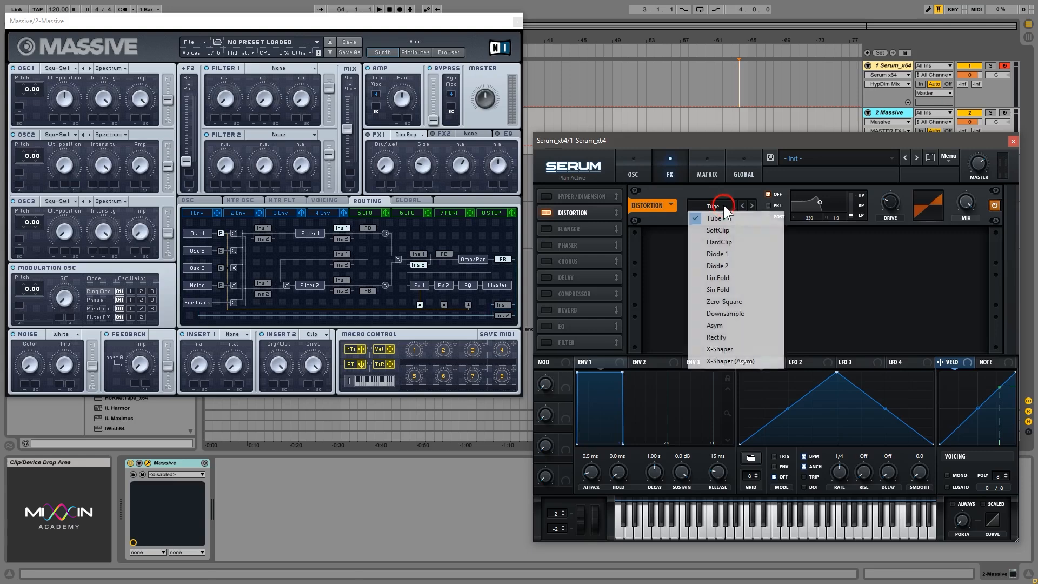
pyautogui.click(862, 250)
# - Sweep the Tube distortion's drive down and raise it to a high amount
pyautogui.click(889, 184)
pyautogui.moveTo(889, 183); pyautogui.dragTo(889, 121)
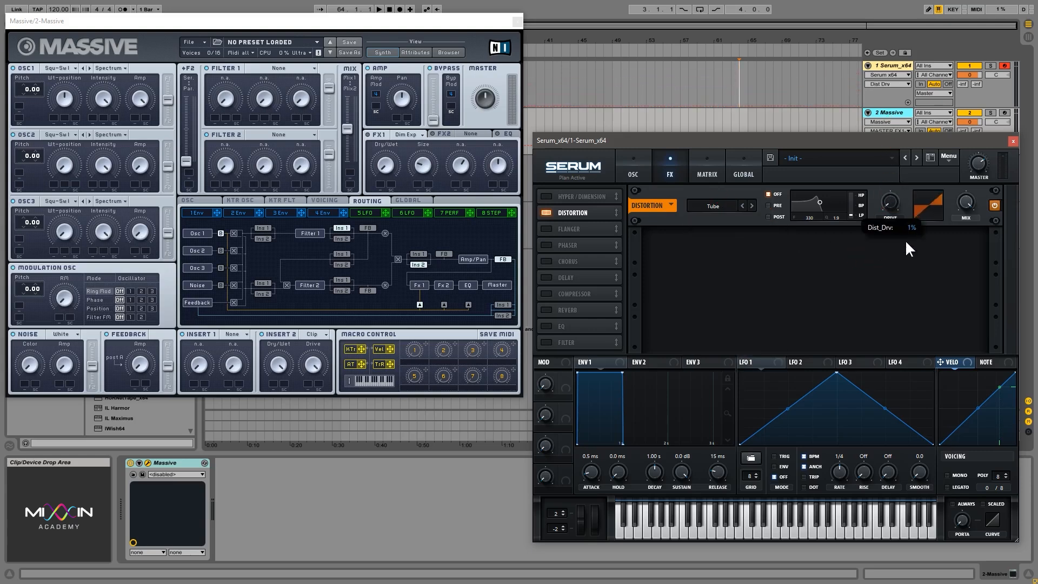
pyautogui.moveTo(905, 239); pyautogui.dragTo(883, 72)
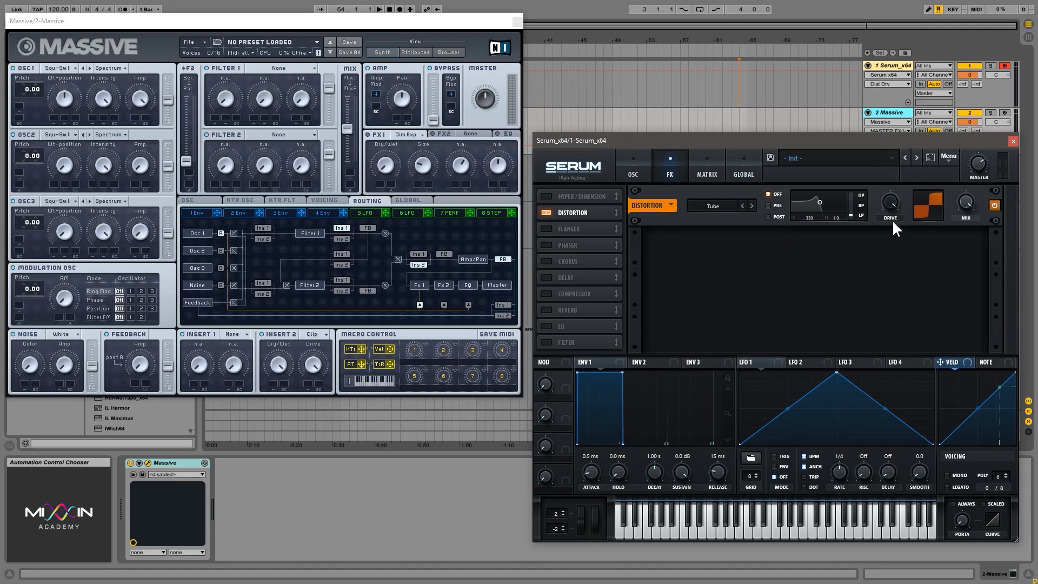
# - Sweep the distortion mix down to dry and back up to fully wet
pyautogui.moveTo(968, 205); pyautogui.dragTo(975, 362)
pyautogui.moveTo(967, 216)
pyautogui.mouseDown()
pyautogui.moveTo(972, 179)
pyautogui.moveTo(977, 222)
pyautogui.mouseUp()
pyautogui.click(969, 209)
pyautogui.moveTo(969, 200); pyautogui.dragTo(943, 21)
pyautogui.moveTo(964, 200)
pyautogui.mouseDown()
pyautogui.moveTo(960, 278)
pyautogui.moveTo(964, 299)
pyautogui.moveTo(965, 216)
pyautogui.moveTo(978, 353)
pyautogui.moveTo(969, 207)
pyautogui.moveTo(984, 341)
pyautogui.moveTo(977, 200)
pyautogui.mouseUp()
# - Audition the distortion types one by one from SoftClip through Sin Fold to the X-Shaper modes
pyautogui.click(751, 205)
pyautogui.click(752, 204)
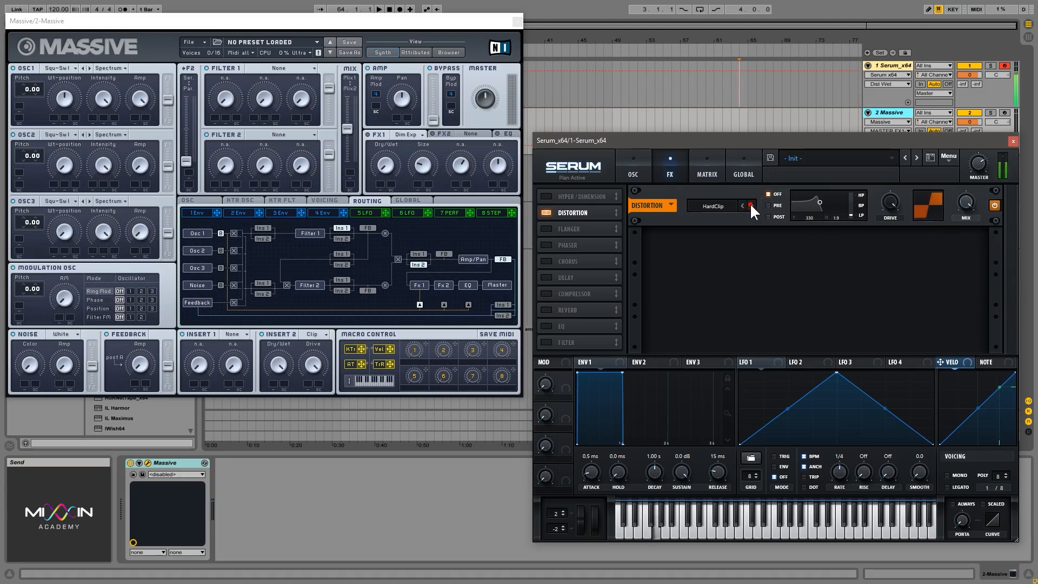
pyautogui.click(750, 204)
pyautogui.click(750, 204)
pyautogui.click(751, 204)
pyautogui.click(750, 204)
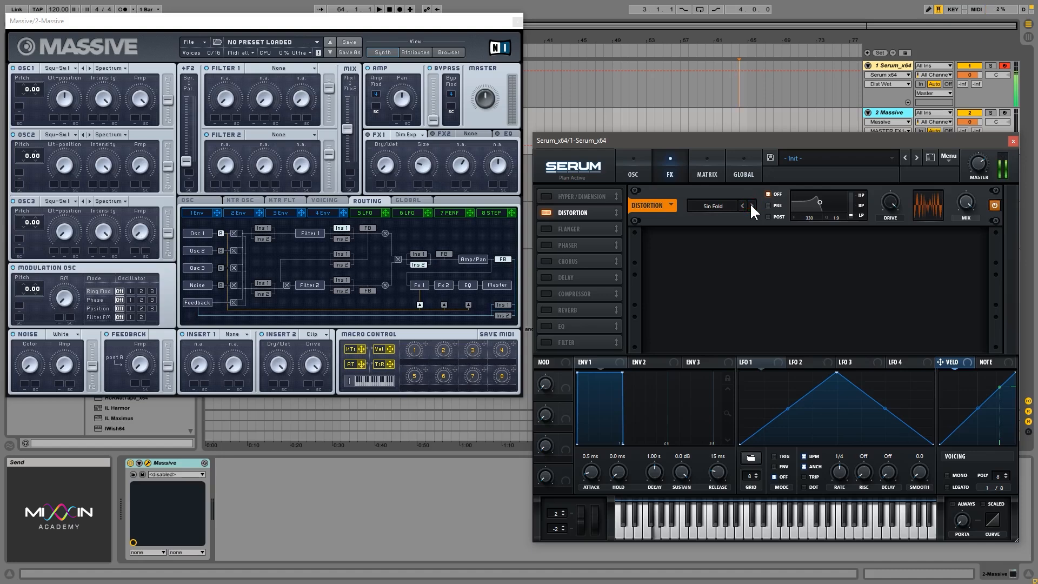
pyautogui.click(751, 204)
pyautogui.click(750, 204)
pyautogui.click(750, 204)
pyautogui.click(750, 204)
pyautogui.click(750, 204)
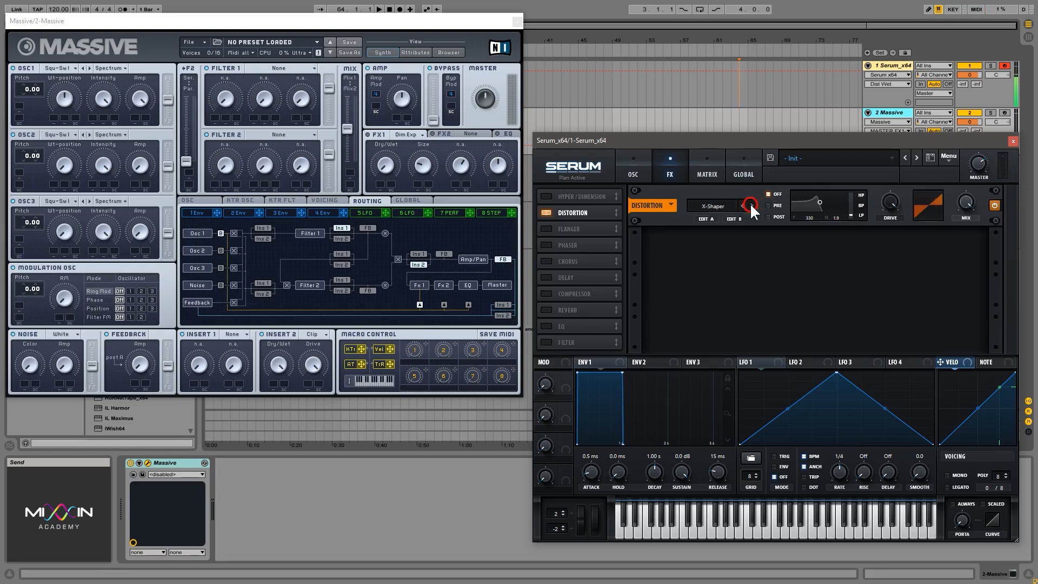
pyautogui.click(750, 204)
# - Step the distortion type back to Sin Fold and sweep its drive, ending near 0%
pyautogui.click(743, 204)
pyautogui.moveTo(899, 209)
pyautogui.mouseDown()
pyautogui.moveTo(929, 371)
pyautogui.moveTo(901, 212)
pyautogui.mouseUp()
pyautogui.click(741, 205)
pyautogui.click(741, 205)
pyautogui.click(741, 204)
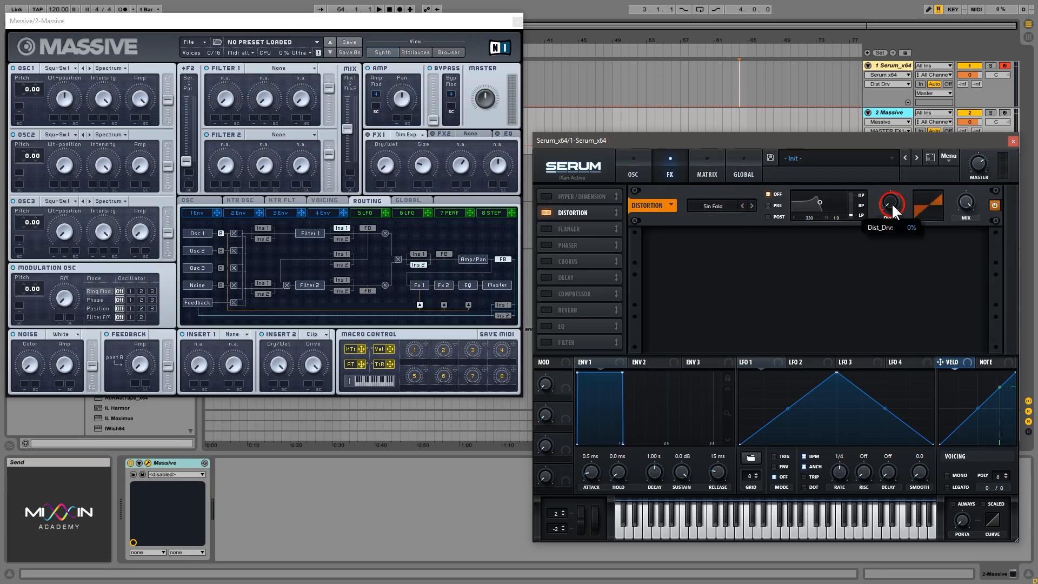
pyautogui.moveTo(891, 203); pyautogui.dragTo(937, 249)
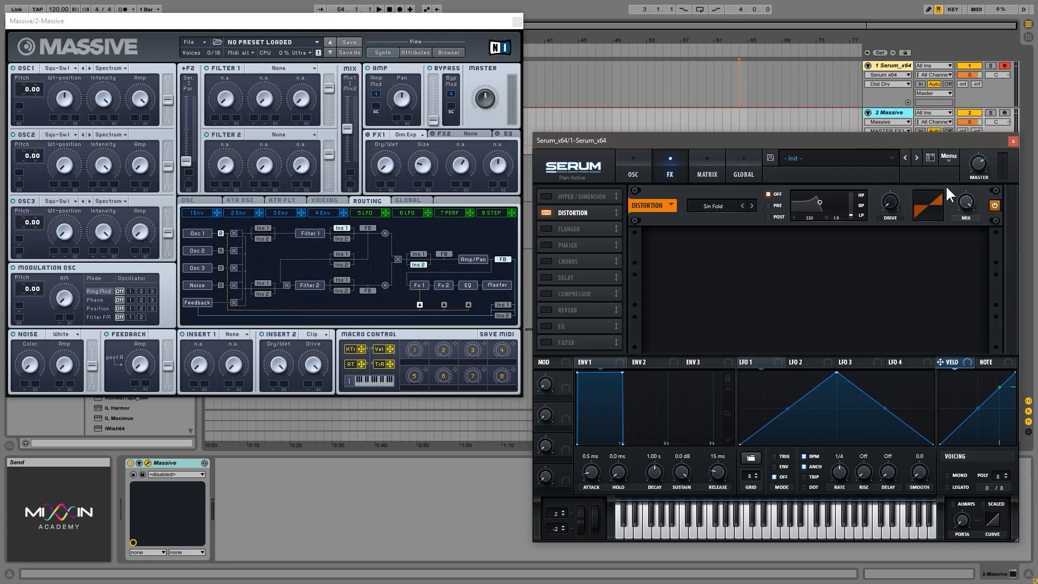
# - Set the distortion type to X-Shaper and shape the Shaper B curve into a high early peak and a low late dip
pyautogui.click(703, 206)
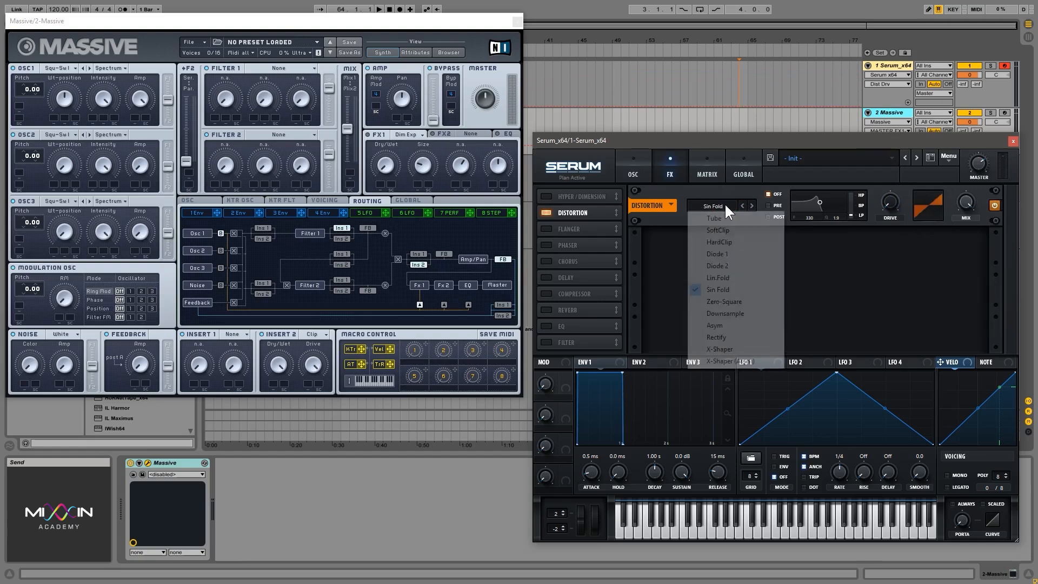
pyautogui.click(733, 346)
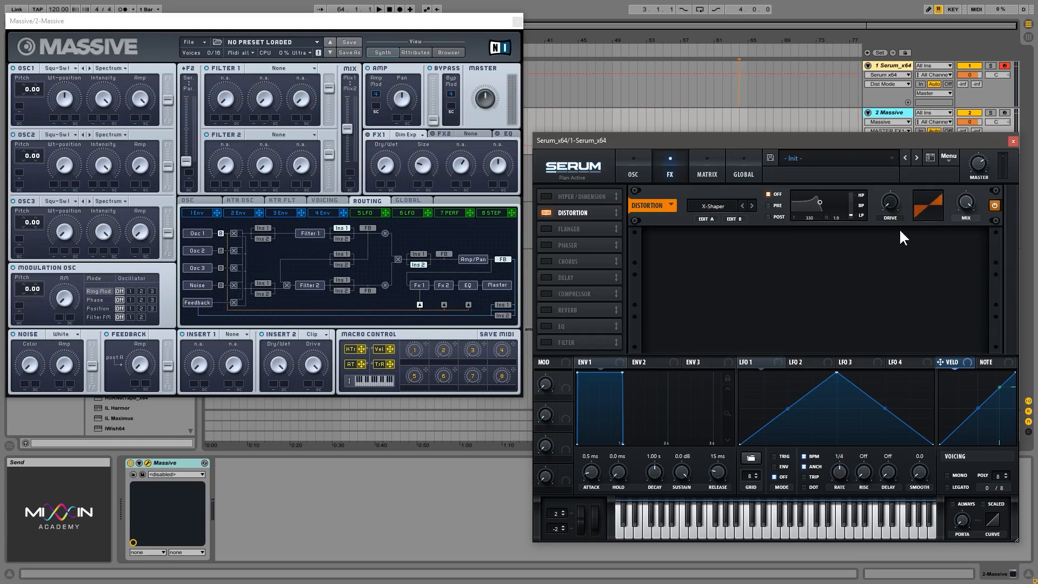
pyautogui.click(734, 218)
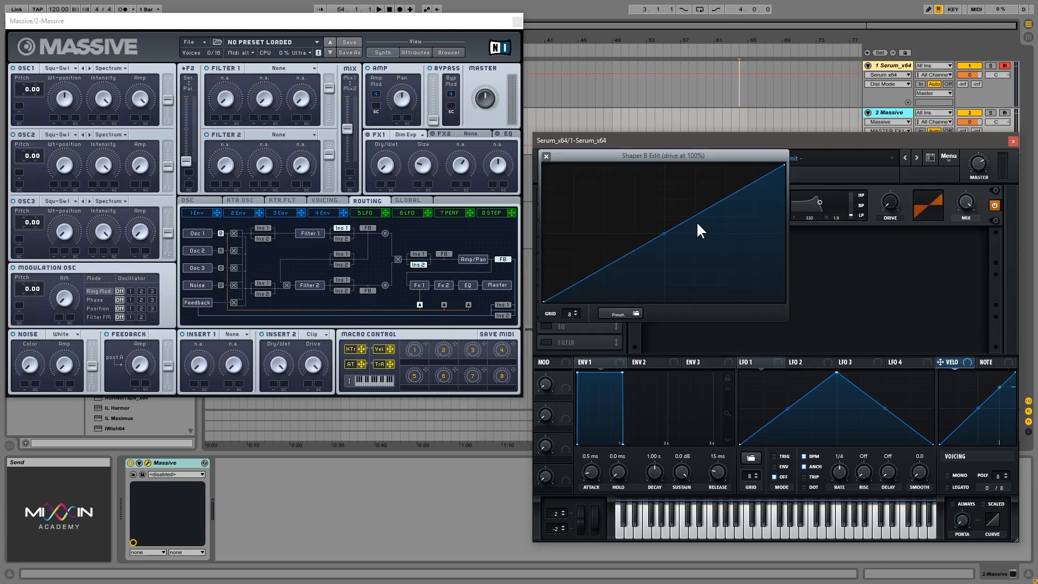
pyautogui.moveTo(730, 196); pyautogui.dragTo(724, 273)
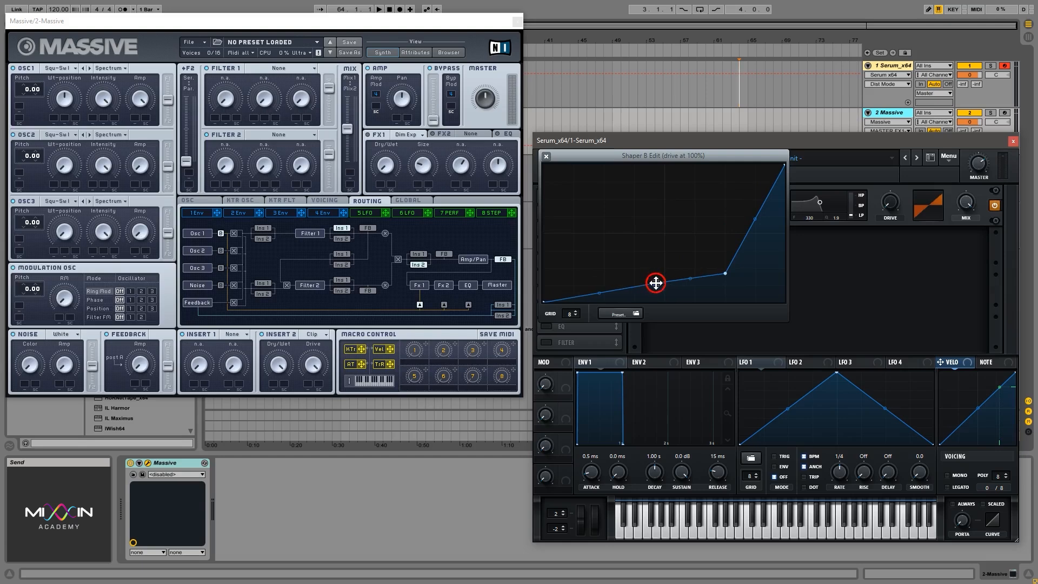
pyautogui.moveTo(655, 283); pyautogui.dragTo(617, 192)
pyautogui.click(546, 156)
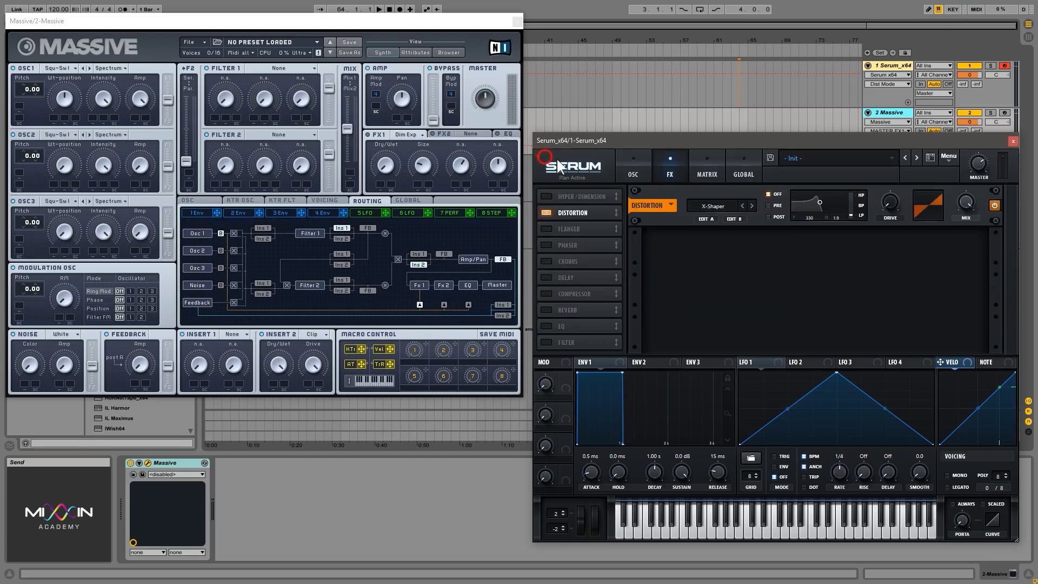
# - Sweep the X-Shaper's drive with the Shaper B curve in view, ending at a high amount
pyautogui.moveTo(881, 209); pyautogui.dragTo(913, 118)
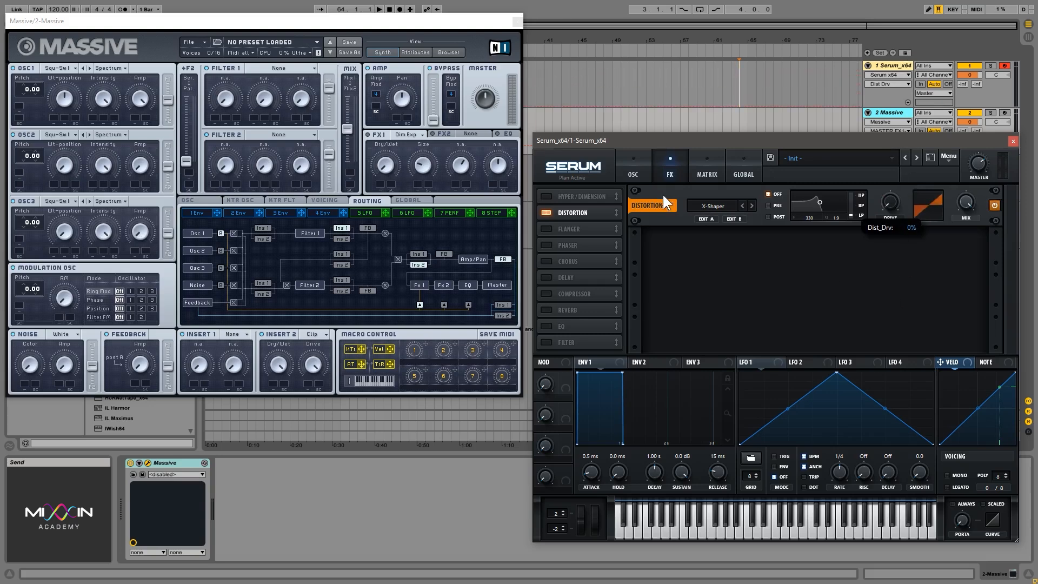
pyautogui.click(732, 219)
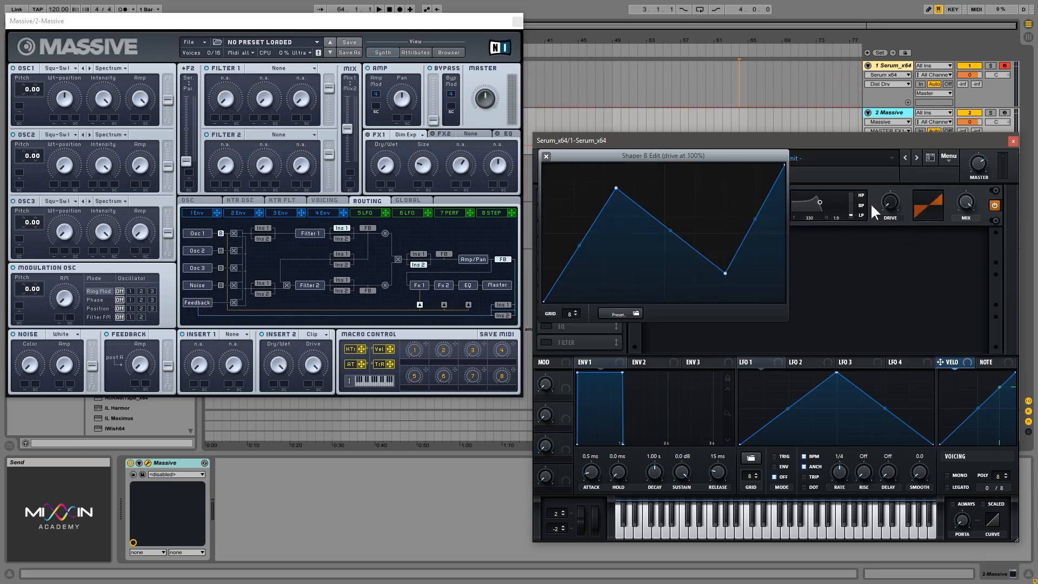
pyautogui.moveTo(889, 204); pyautogui.dragTo(894, 92)
pyautogui.click(545, 156)
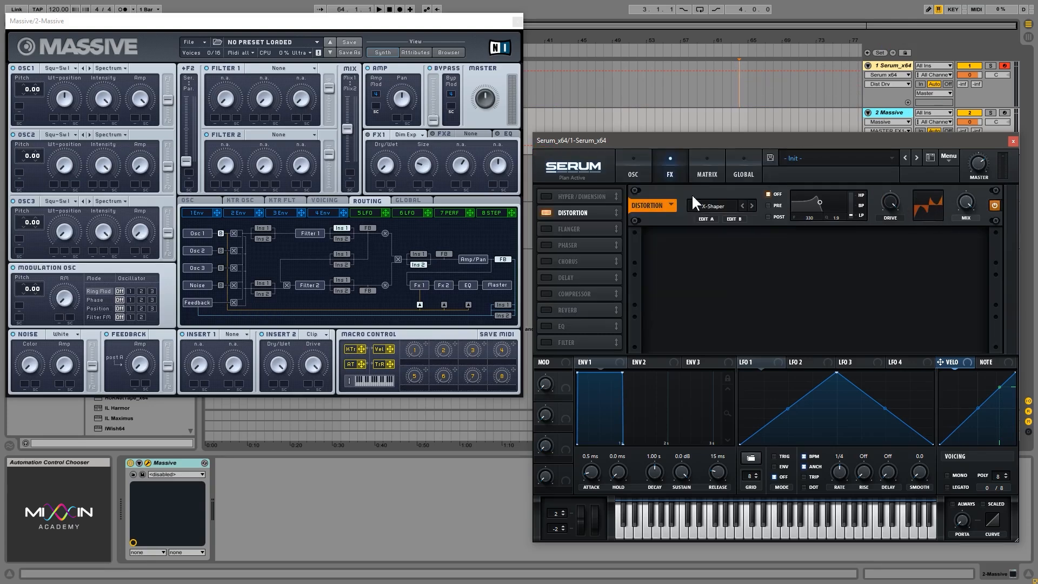
# - Change the distortion type to X-Shaper (Asym), review Shaper B, and adjust the drive and mix
pyautogui.click(752, 205)
pyautogui.click(733, 219)
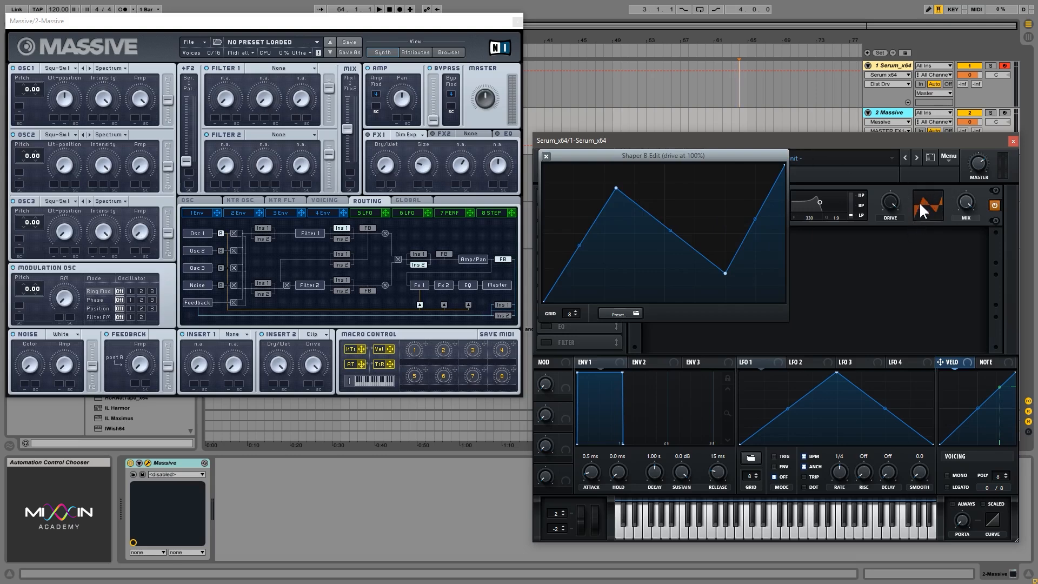
pyautogui.moveTo(896, 196); pyautogui.dragTo(854, 124)
pyautogui.click(546, 156)
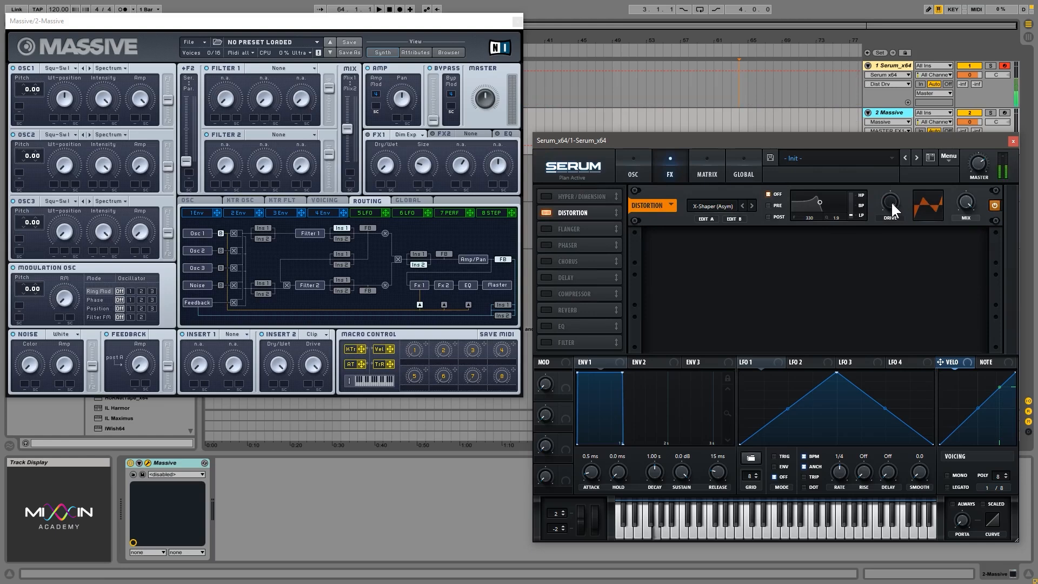
pyautogui.moveTo(889, 195); pyautogui.dragTo(891, 228)
pyautogui.moveTo(965, 203)
pyautogui.mouseDown()
pyautogui.moveTo(987, 313)
pyautogui.moveTo(992, 372)
pyautogui.moveTo(970, 207)
pyautogui.moveTo(987, 400)
pyautogui.moveTo(975, 213)
pyautogui.mouseUp()
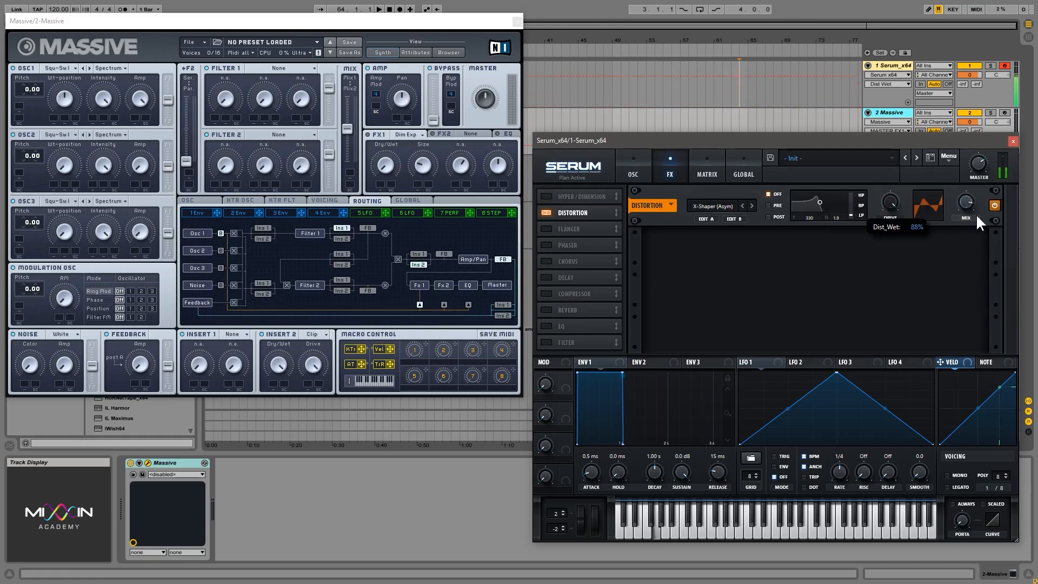
# - Reshape the Shaper B curve by moving its dip earlier and its peak up to the top edge
pyautogui.click(734, 219)
pyautogui.moveTo(724, 273); pyautogui.dragTo(638, 270)
pyautogui.moveTo(615, 188); pyautogui.dragTo(604, 165)
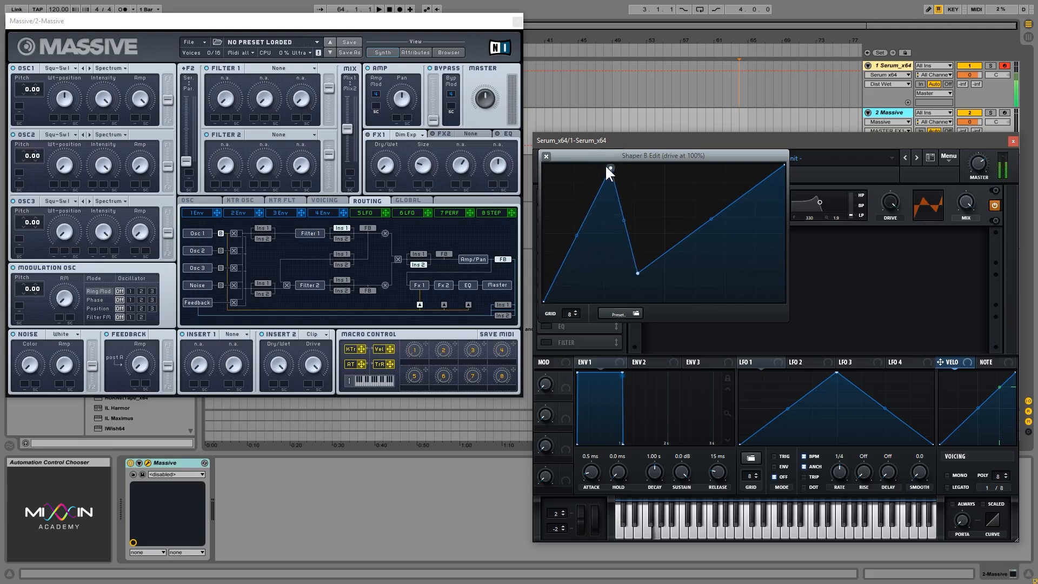
pyautogui.click(546, 156)
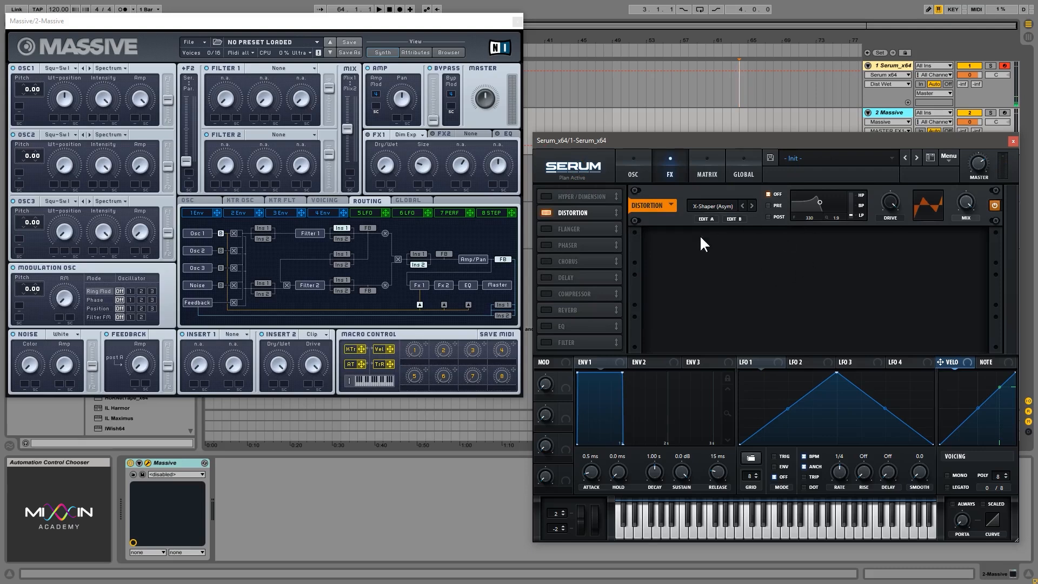
# - Set the distortion type to SoftClip and its filter to band-pass, trying the Pre and Post positions
pyautogui.click(710, 207)
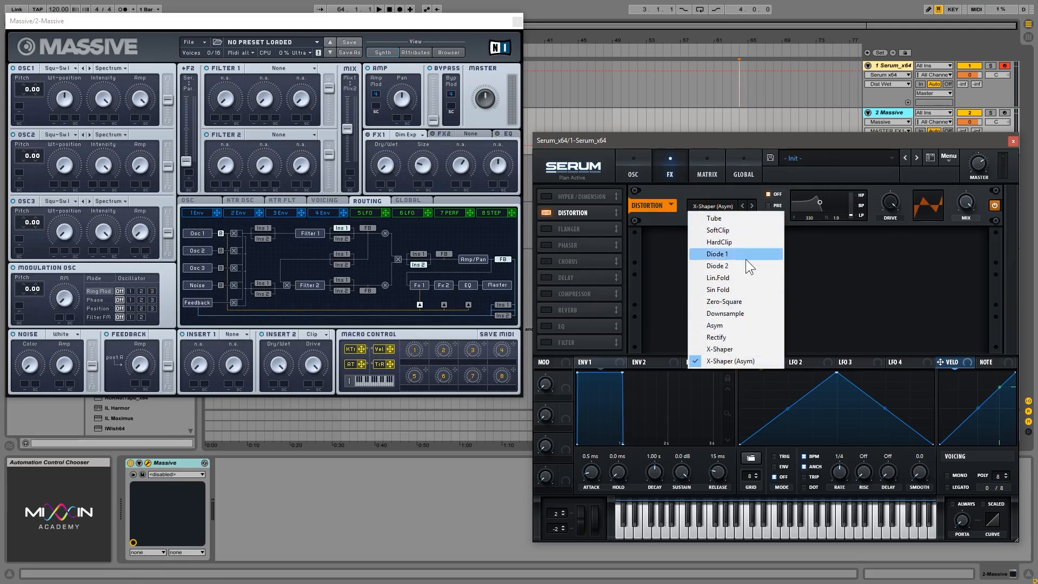
pyautogui.click(735, 230)
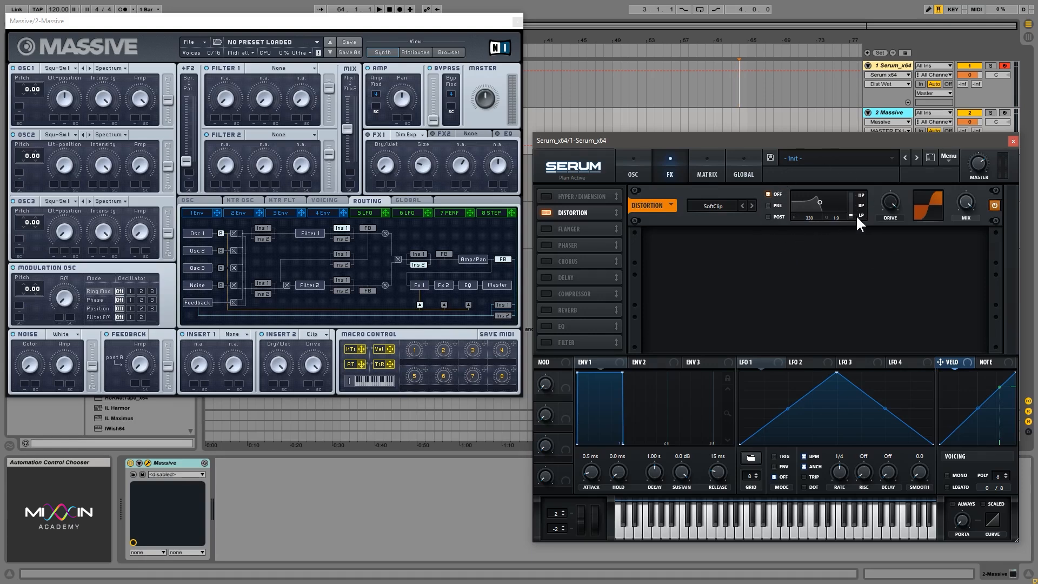
pyautogui.moveTo(852, 214)
pyautogui.mouseDown()
pyautogui.moveTo(852, 93)
pyautogui.moveTo(858, 274)
pyautogui.moveTo(858, 215)
pyautogui.mouseUp()
pyautogui.moveTo(847, 201); pyautogui.dragTo(856, 207)
pyautogui.click(769, 206)
pyautogui.click(769, 216)
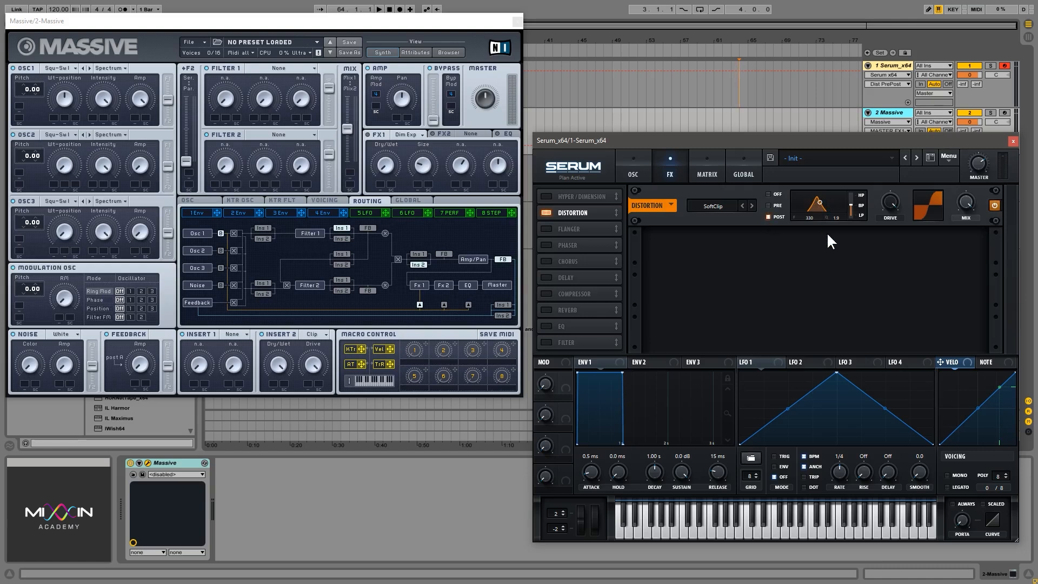
# - Raise the distortion filter's frequency to about 1047 and compare its Pre and Post positions
pyautogui.click(768, 205)
pyautogui.moveTo(819, 200); pyautogui.dragTo(835, 200)
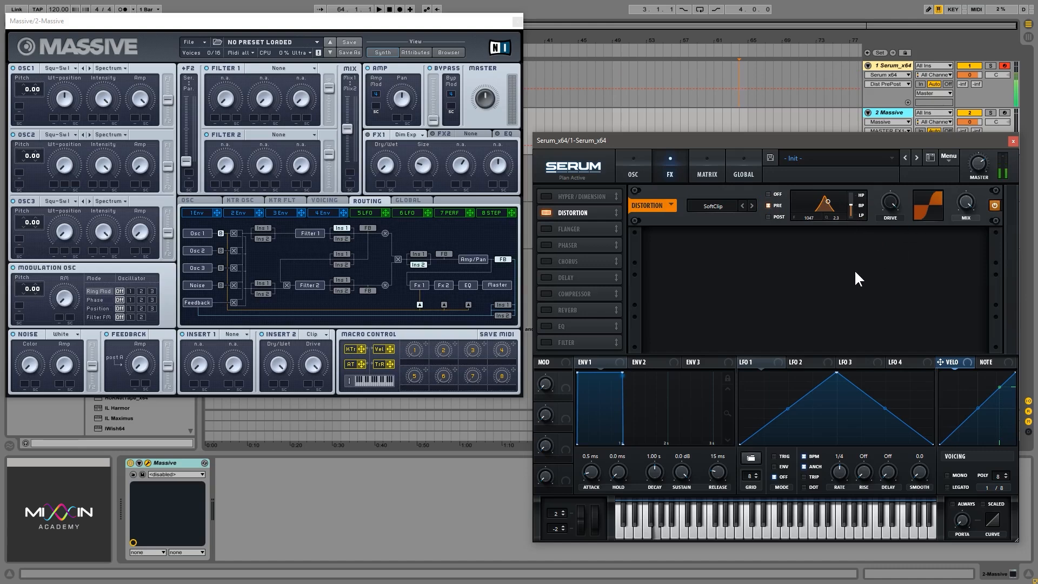
pyautogui.click(768, 216)
pyautogui.moveTo(827, 201)
pyautogui.mouseDown()
pyautogui.moveTo(812, 193)
pyautogui.moveTo(826, 202)
pyautogui.mouseUp()
pyautogui.click(768, 205)
pyautogui.click(768, 217)
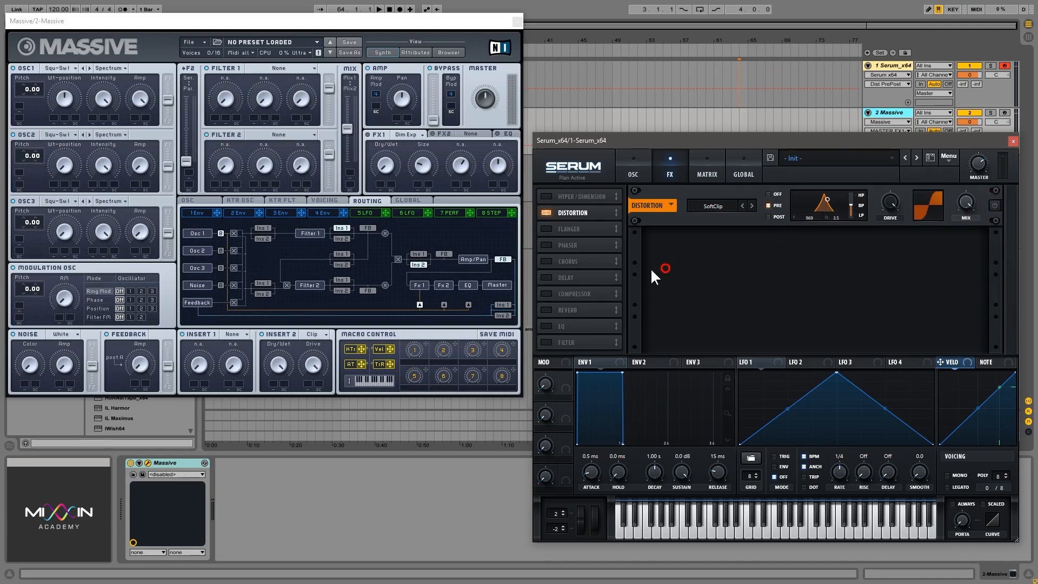
# - Replace the distortion with the Flanger, raise its mix, and play a note
pyautogui.click(546, 212)
pyautogui.click(545, 228)
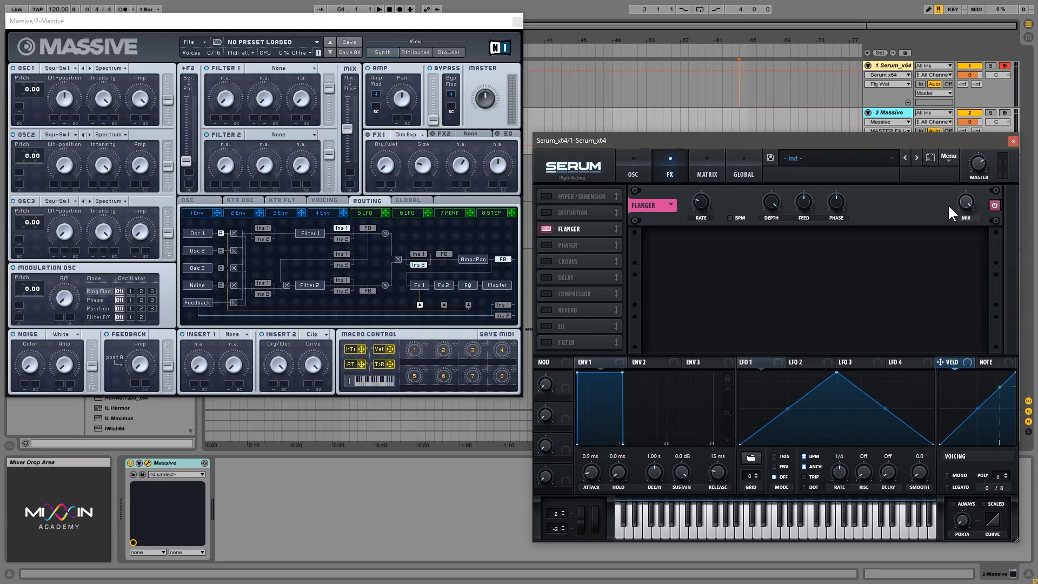
pyautogui.moveTo(966, 199); pyautogui.dragTo(973, 166)
pyautogui.press('f')
# - Raise the flanger's rate and feedback and adjust its depth
pyautogui.click(704, 201)
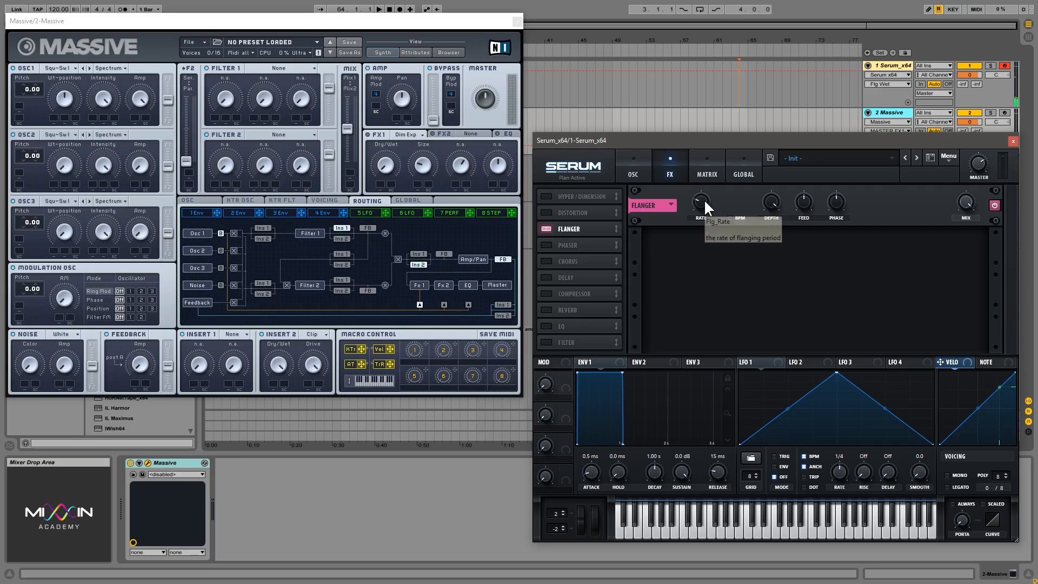
pyautogui.moveTo(704, 202); pyautogui.dragTo(710, 180)
pyautogui.moveTo(802, 204); pyautogui.dragTo(806, 157)
pyautogui.moveTo(771, 203); pyautogui.dragTo(827, 206)
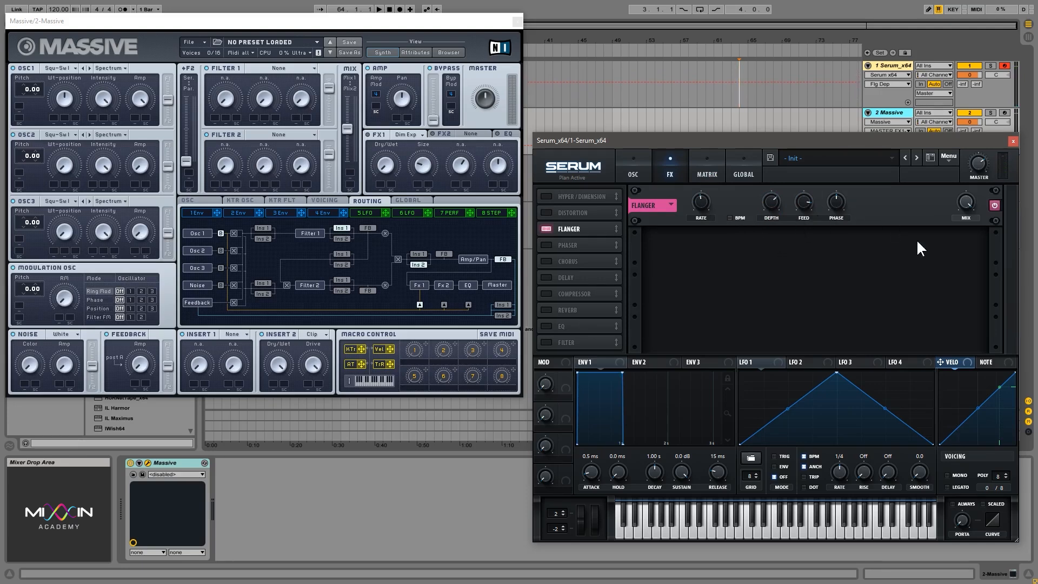
# - Sync the flanger's rate to BPM, sweep it through note divisions such as 1/2, and play a note
pyautogui.click(744, 211)
pyautogui.click(729, 218)
pyautogui.moveTo(700, 203); pyautogui.dragTo(703, 222)
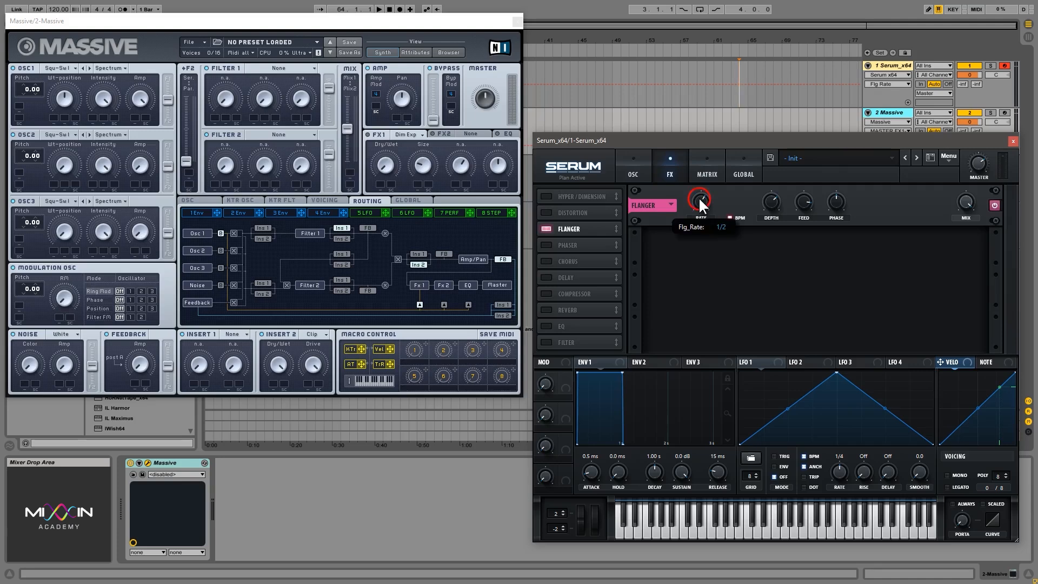
pyautogui.moveTo(698, 197); pyautogui.dragTo(697, 209)
pyautogui.press('f')
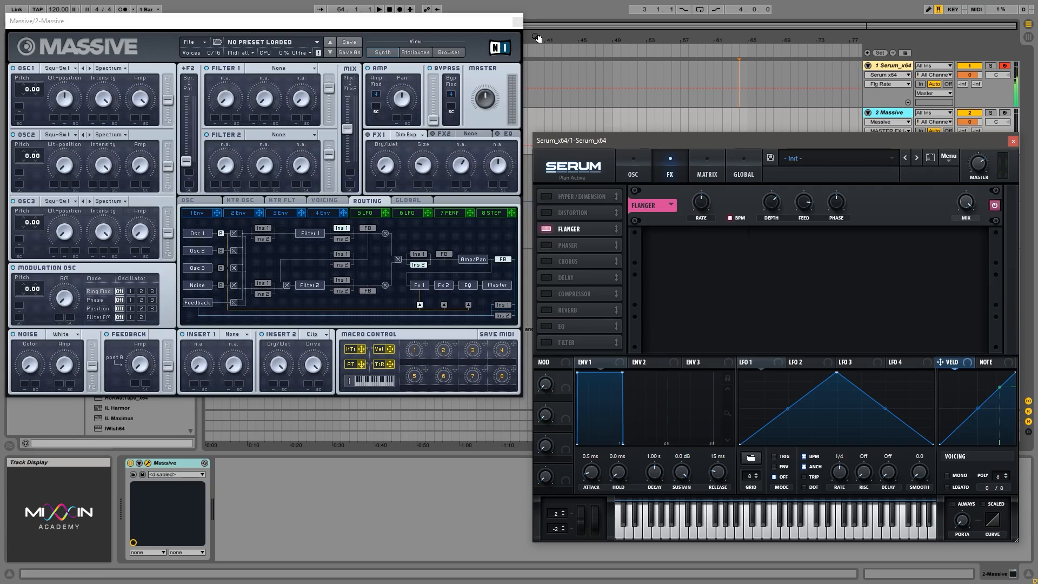
# - Disable the flanger, move Chorus above Phaser in the effects order, and enable Chorus
pyautogui.moveTo(478, 19); pyautogui.dragTo(477, 25)
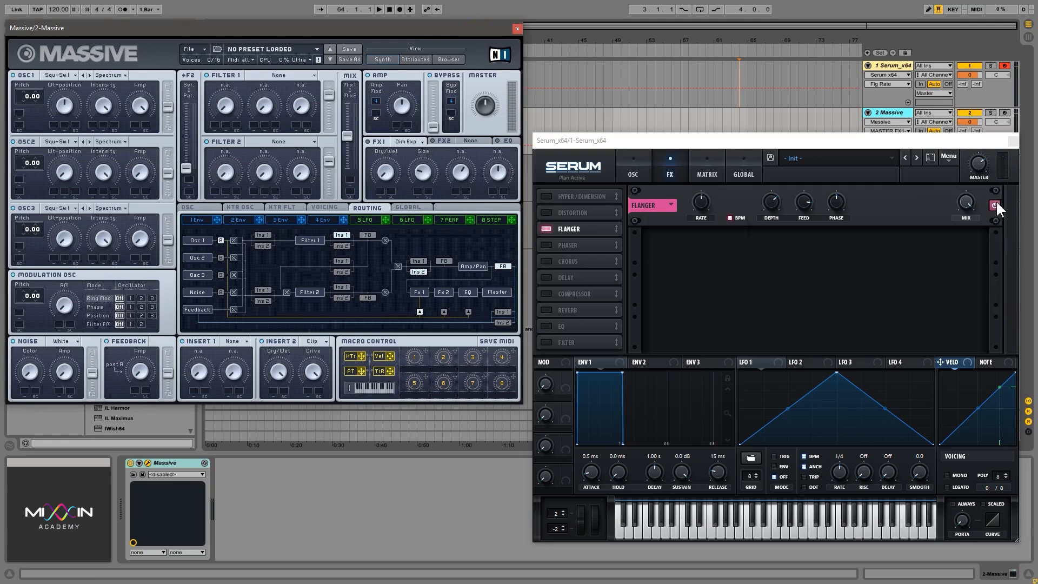
pyautogui.click(546, 228)
pyautogui.moveTo(588, 258); pyautogui.dragTo(588, 247)
pyautogui.click(577, 245)
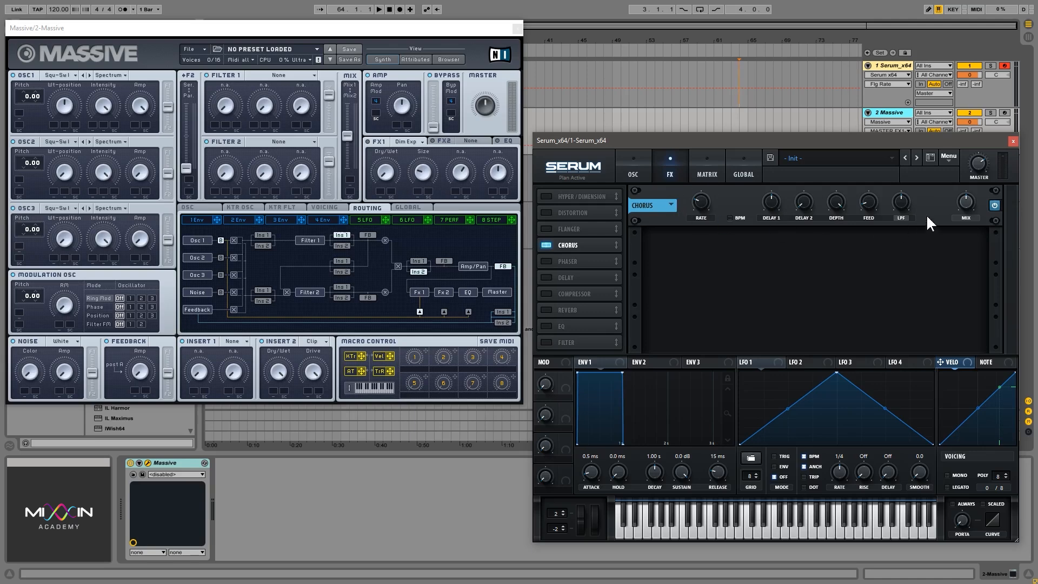
# - Sweep the chorus's Delay 2 from 1.6 ms up to 12.6 ms and play a note
pyautogui.click(806, 205)
pyautogui.click(800, 204)
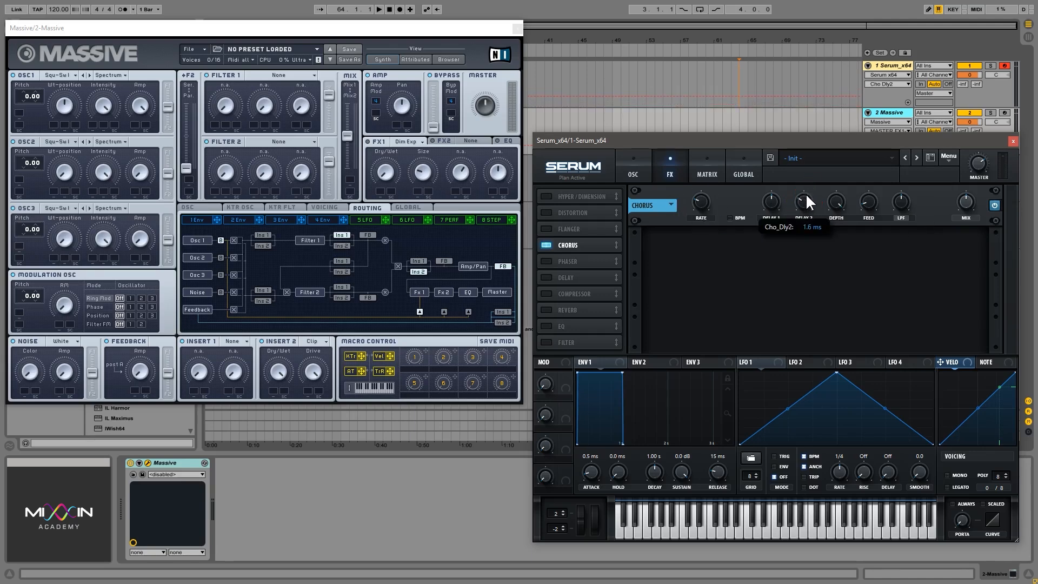
pyautogui.moveTo(815, 161); pyautogui.dragTo(816, 148)
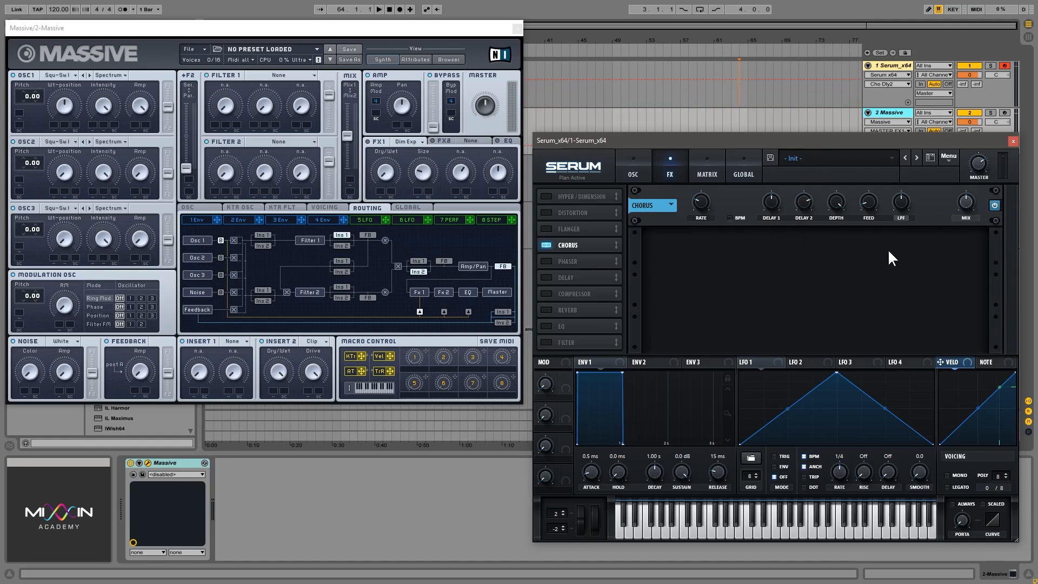
pyautogui.press('f')
pyautogui.click(792, 199)
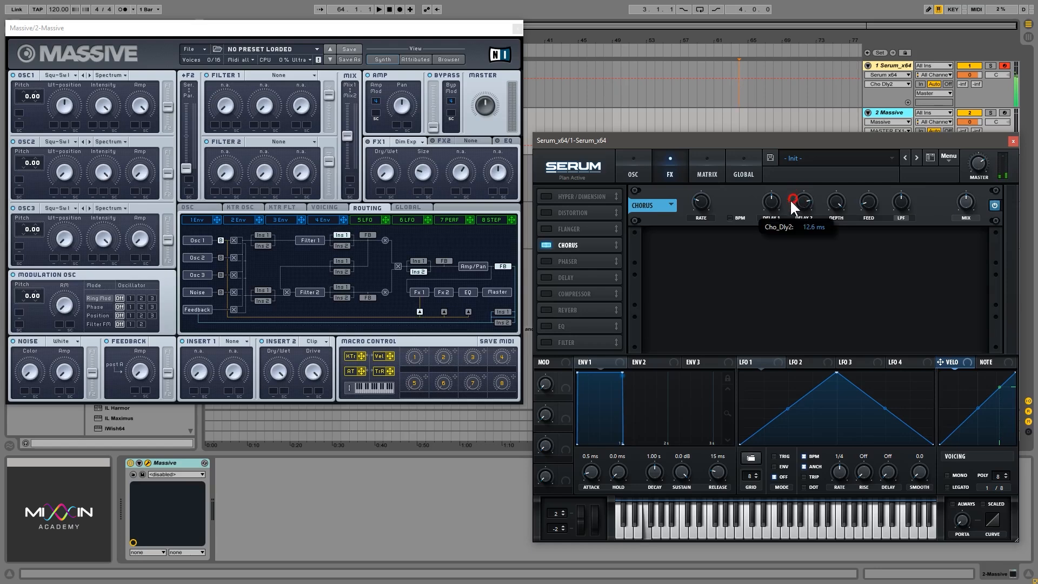
# - Bypass and re-enable the chorus repeatedly to compare the dry and processed sound
pyautogui.click(994, 205)
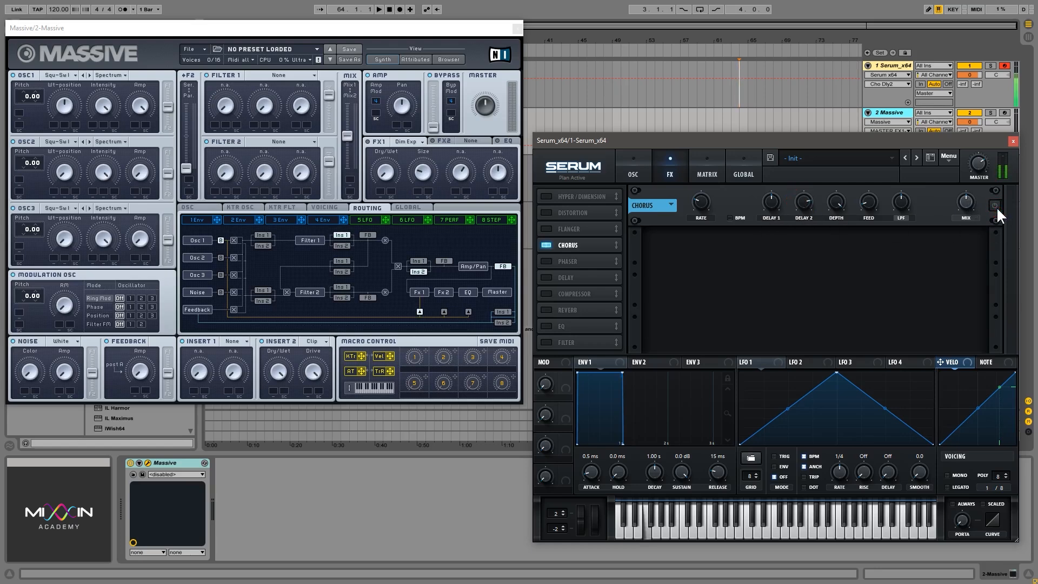
pyautogui.click(994, 206)
pyautogui.click(994, 206)
pyautogui.click(995, 207)
# - Raise the chorus's feedback from 10% while playing a note and sweep its LPF cutoff down
pyautogui.click(868, 201)
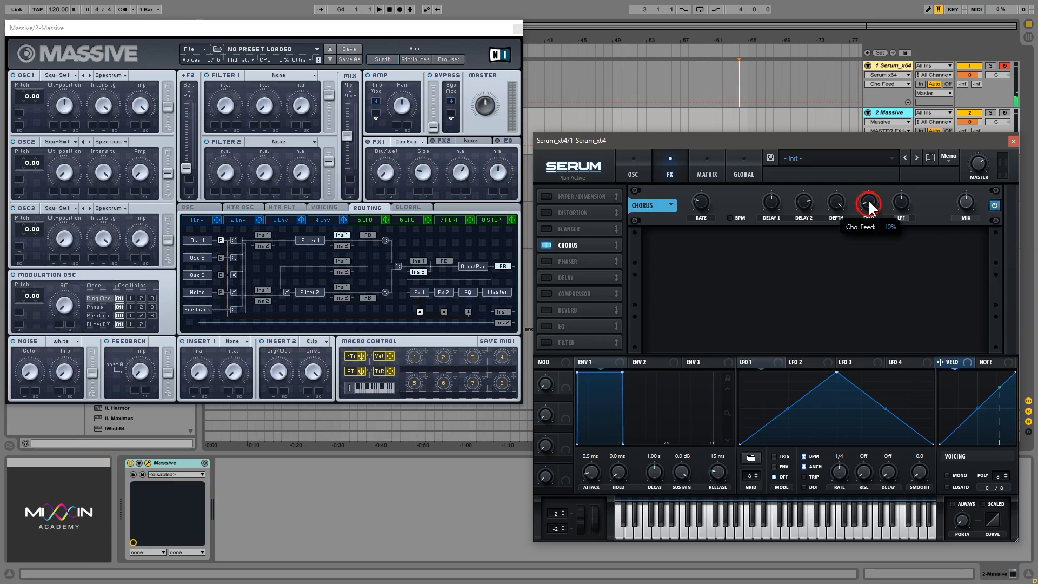
pyautogui.press('f')
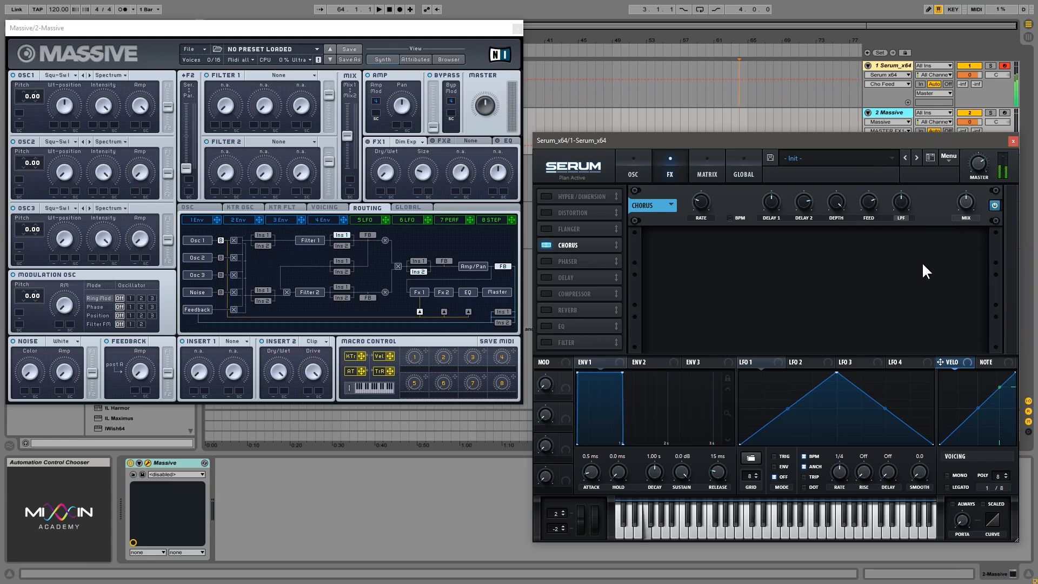
pyautogui.moveTo(873, 206); pyautogui.dragTo(909, 158)
pyautogui.moveTo(897, 206); pyautogui.dragTo(902, 255)
# - Disable the chorus, enable the Phaser to view its controls, and switch the Phaser off
pyautogui.click(561, 247)
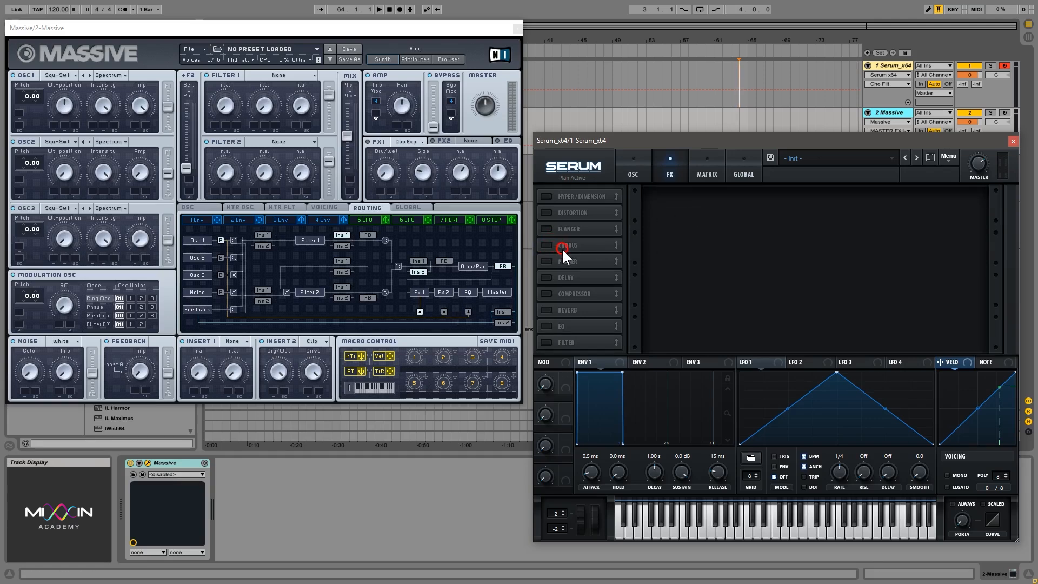
pyautogui.click(553, 261)
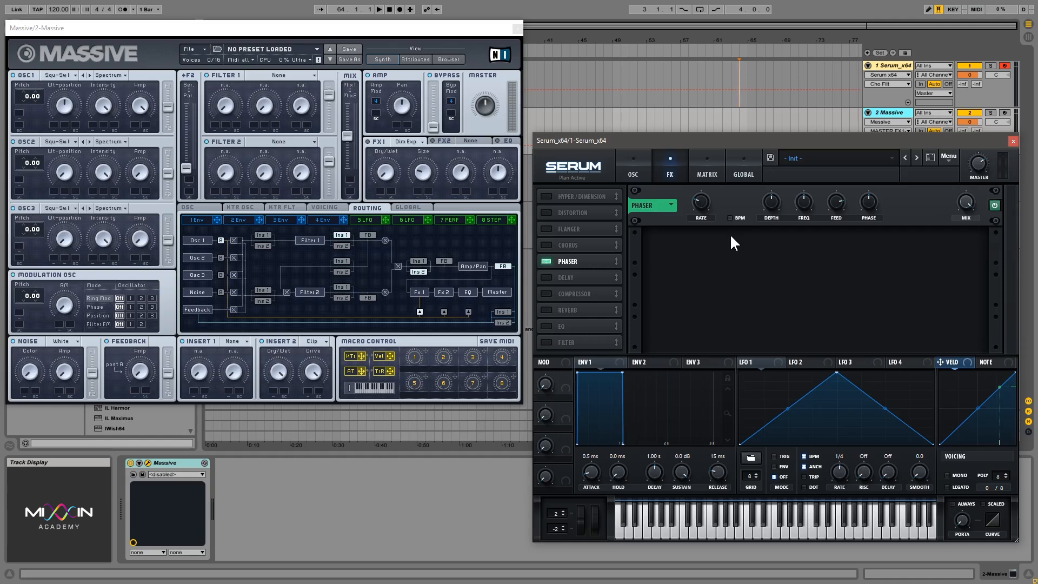
pyautogui.click(545, 261)
# - Enable the filter in Serum's oscillator section and set its type to Phs 48+
pyautogui.click(619, 182)
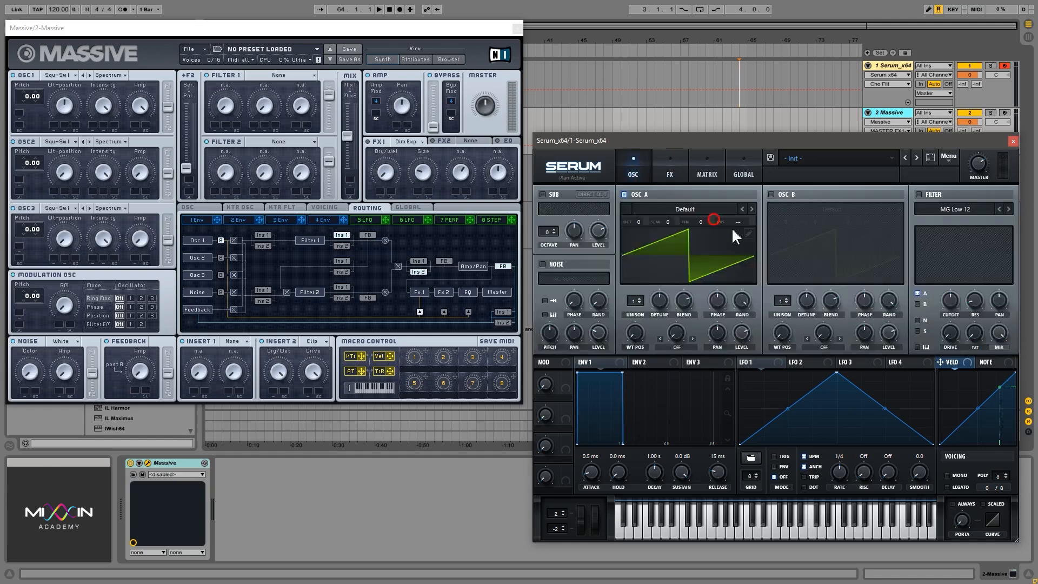
pyautogui.click(918, 195)
pyautogui.click(957, 209)
pyautogui.moveTo(949, 246)
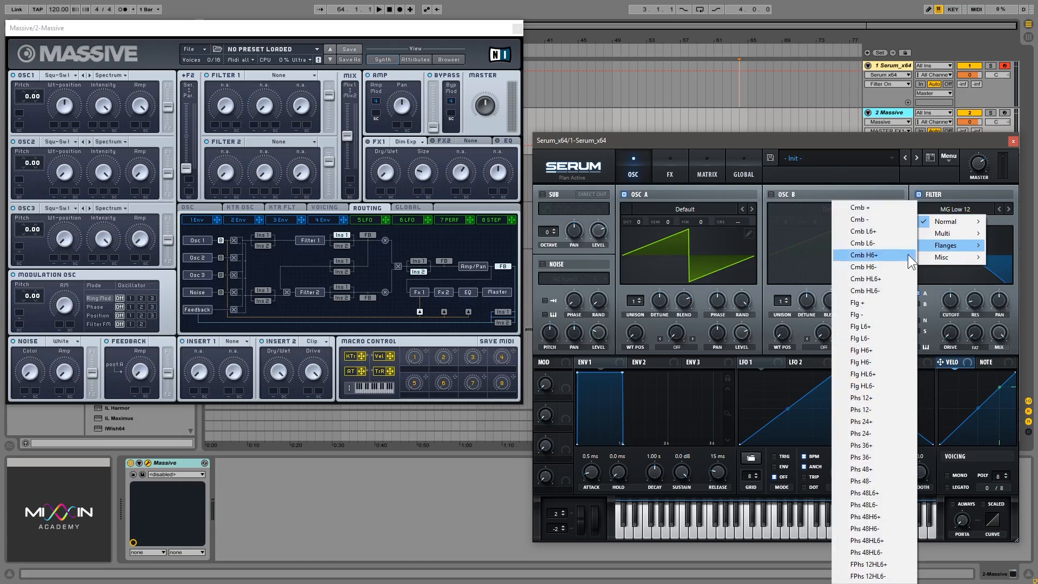
pyautogui.click(883, 470)
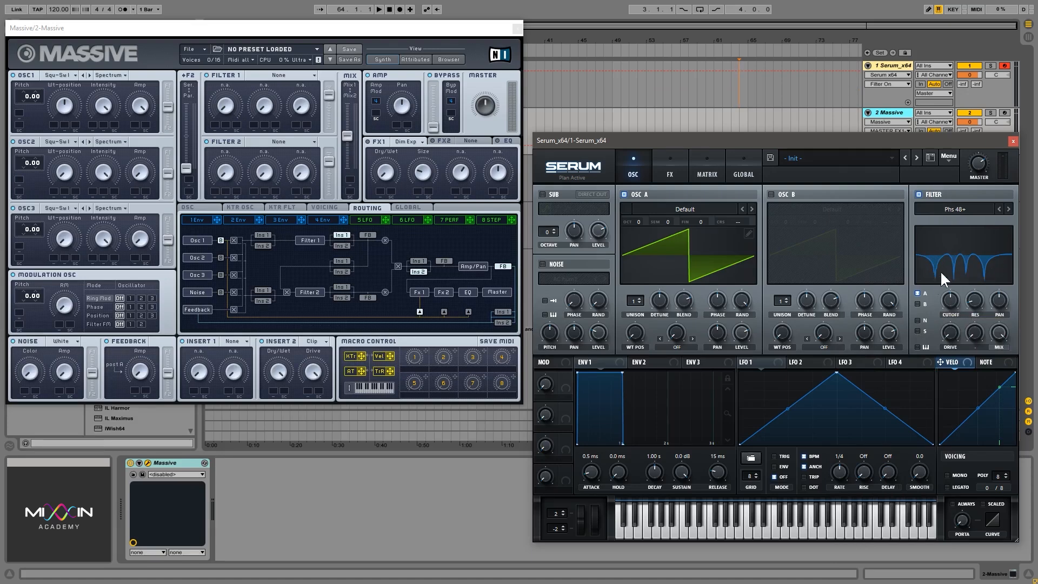
# - Sweep the Phs 48+ filter's cutoff while playing, switch the filter off and return to the effects rack
pyautogui.moveTo(954, 294)
pyautogui.mouseDown()
pyautogui.moveTo(953, 261)
pyautogui.moveTo(959, 314)
pyautogui.moveTo(980, 240)
pyautogui.moveTo(951, 301)
pyautogui.moveTo(956, 340)
pyautogui.moveTo(949, 293)
pyautogui.moveTo(957, 340)
pyautogui.moveTo(950, 295)
pyautogui.mouseUp()
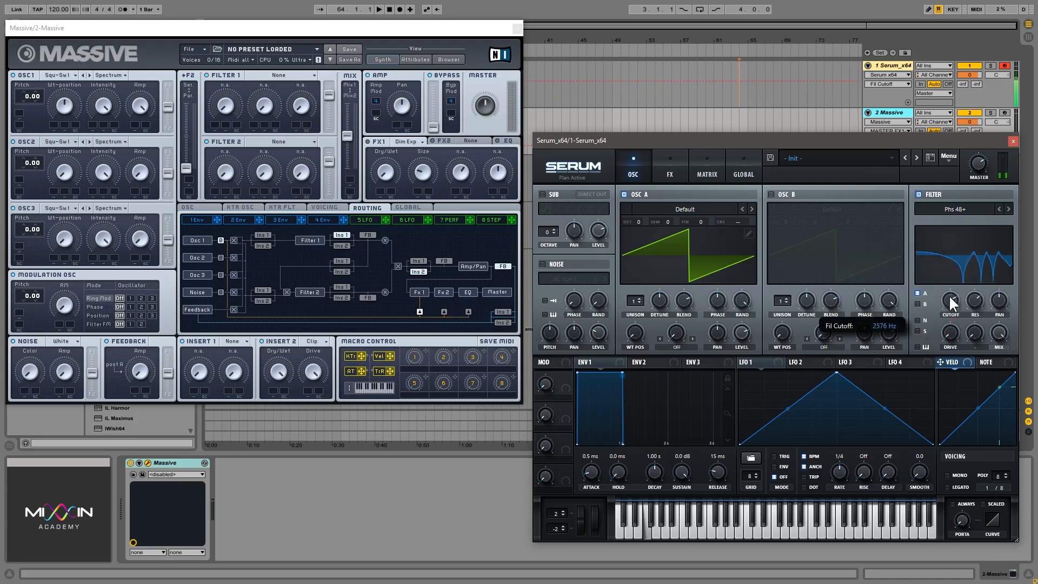
pyautogui.click(918, 194)
pyautogui.click(672, 176)
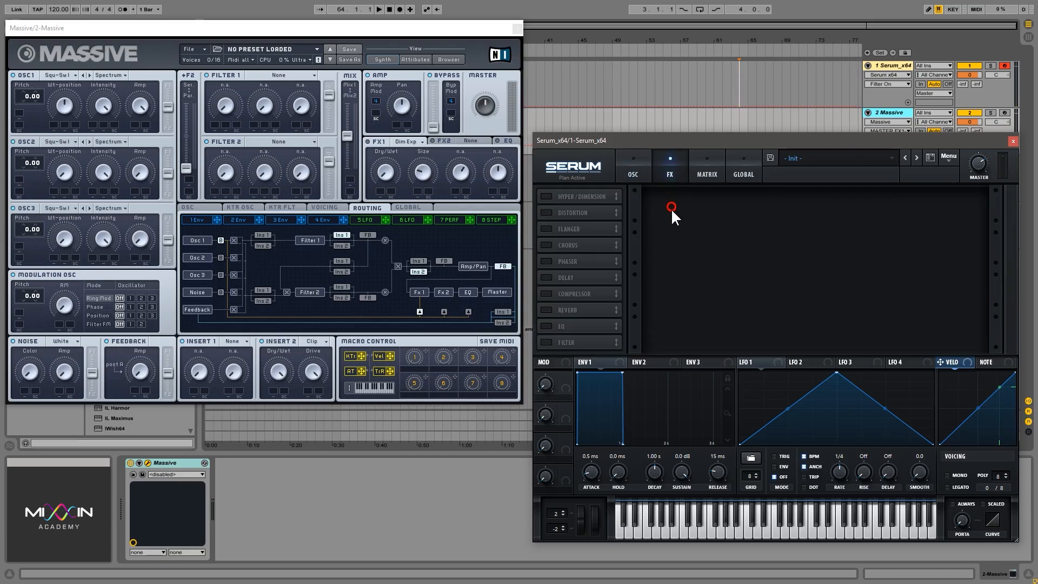
# - Enable the Phaser, adjust its rate and feedback while playing notes, and switch it off
pyautogui.click(546, 261)
pyautogui.click(700, 201)
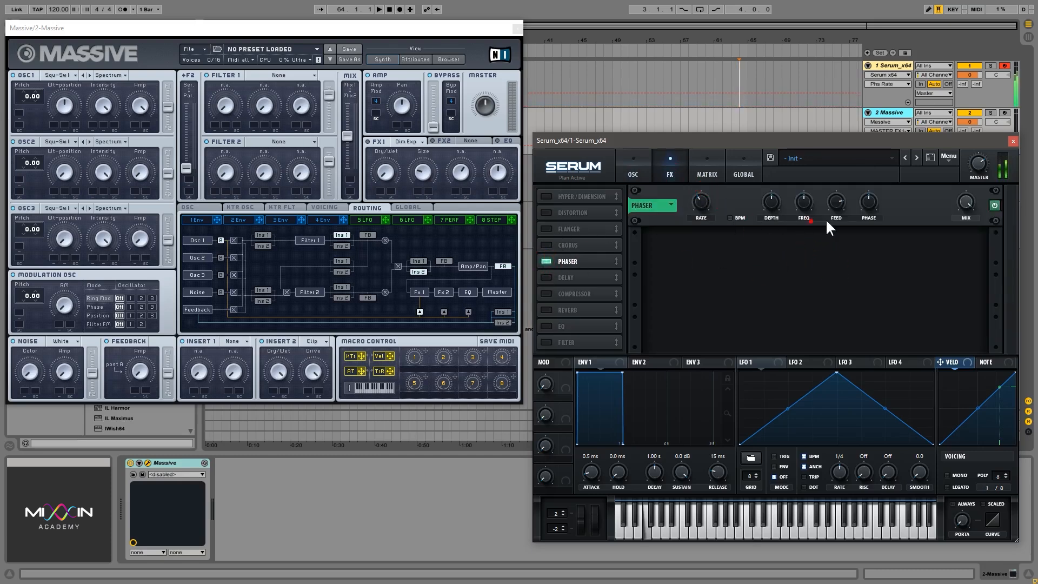
pyautogui.click(834, 200)
pyautogui.click(546, 261)
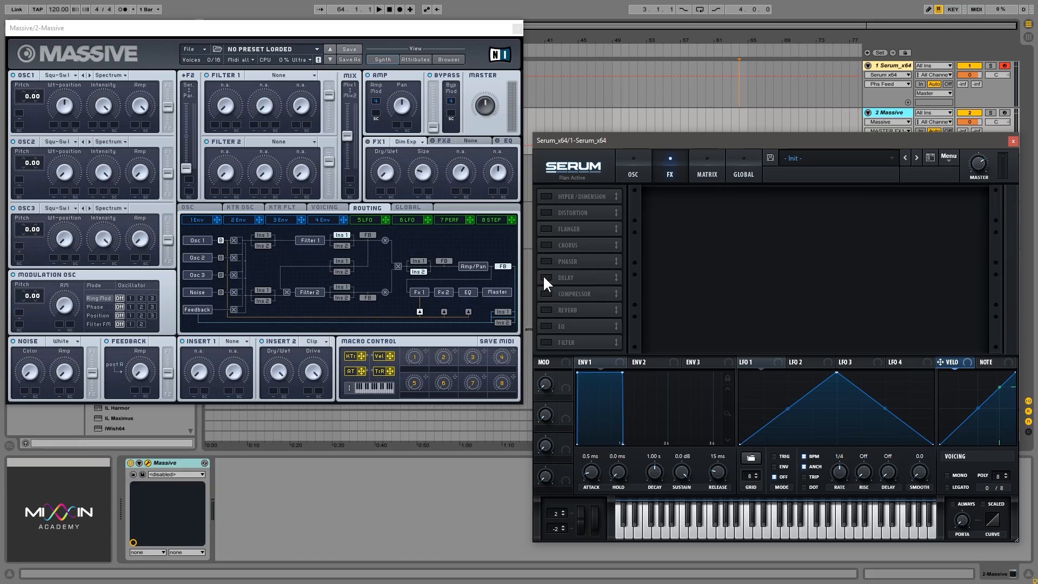
# - Enable the Delay effect and adjust its feedback and mix
pyautogui.click(545, 277)
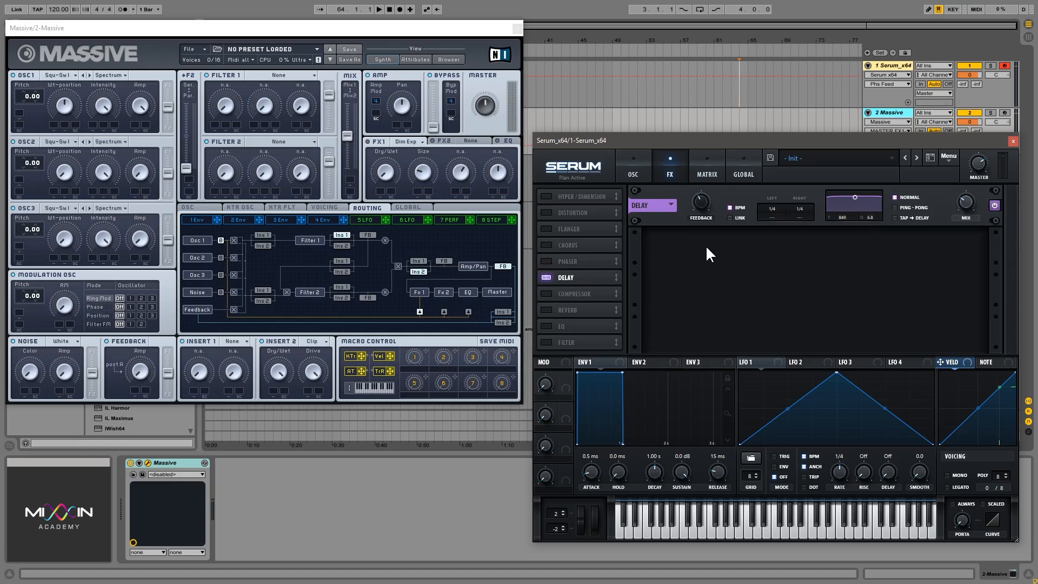
pyautogui.click(707, 204)
pyautogui.click(971, 203)
pyautogui.moveTo(702, 199); pyautogui.dragTo(705, 235)
pyautogui.moveTo(703, 199); pyautogui.dragTo(702, 197)
pyautogui.moveTo(702, 200); pyautogui.dragTo(755, 210)
# - Change the delay's right and left times and sweep its mix between dry and wet
pyautogui.moveTo(804, 208); pyautogui.dragTo(777, 211)
pyautogui.moveTo(971, 198); pyautogui.dragTo(966, 222)
pyautogui.moveTo(967, 199); pyautogui.dragTo(971, 267)
pyautogui.moveTo(968, 204); pyautogui.dragTo(981, 78)
pyautogui.moveTo(971, 195); pyautogui.dragTo(976, 323)
# - Turn off the delay's BPM sync, vary the unsynced times and the mix, and re-enable BPM sync
pyautogui.click(729, 207)
pyautogui.moveTo(778, 208); pyautogui.dragTo(803, 225)
pyautogui.moveTo(966, 201); pyautogui.dragTo(962, 141)
pyautogui.moveTo(799, 212)
pyautogui.mouseDown()
pyautogui.moveTo(802, 204)
pyautogui.moveTo(806, 216)
pyautogui.moveTo(792, 224)
pyautogui.moveTo(808, 202)
pyautogui.mouseUp()
pyautogui.click(729, 207)
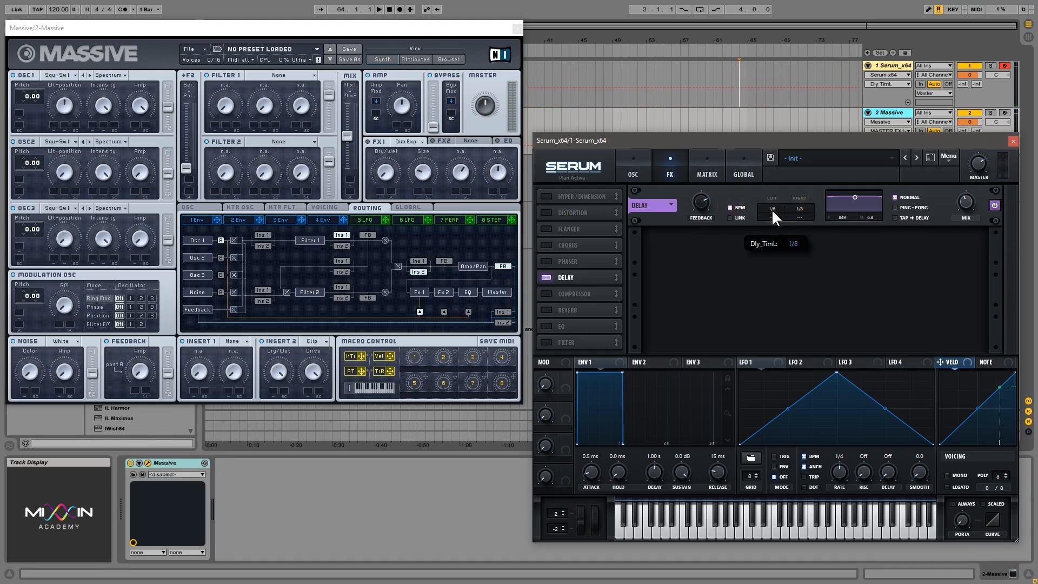
# - Link the delay's left and right times to change them together, unlink them, and set the left time to 1/4
pyautogui.click(731, 217)
pyautogui.click(774, 223)
pyautogui.moveTo(774, 222)
pyautogui.mouseDown()
pyautogui.moveTo(780, 192)
pyautogui.moveTo(778, 211)
pyautogui.mouseUp()
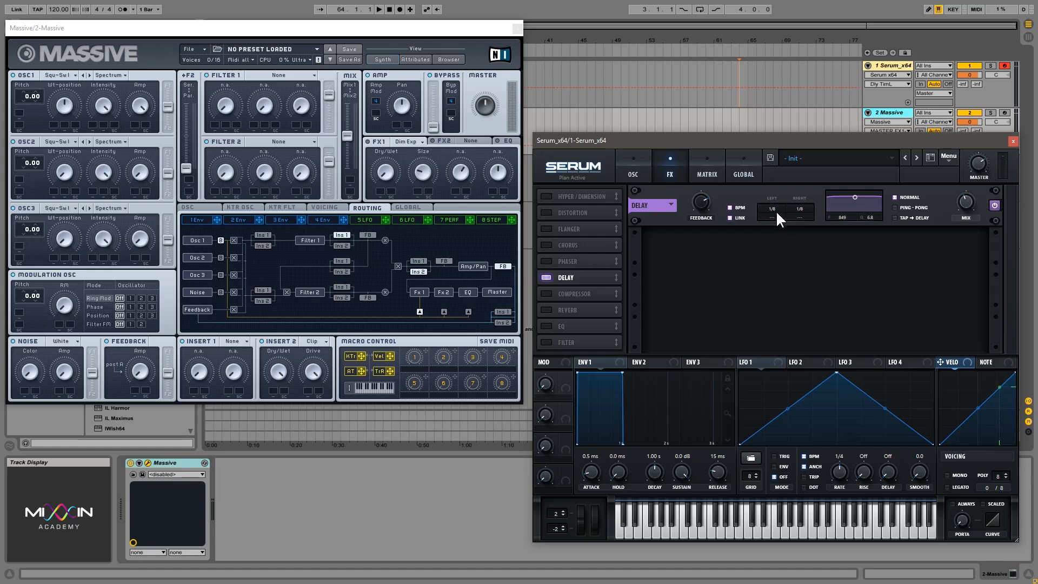
pyautogui.click(747, 217)
pyautogui.moveTo(777, 213); pyautogui.dragTo(783, 199)
# - Adjust the delay's mix and sweep its filter, leaving the frequency at 849 and the bandwidth at 1.7
pyautogui.click(968, 199)
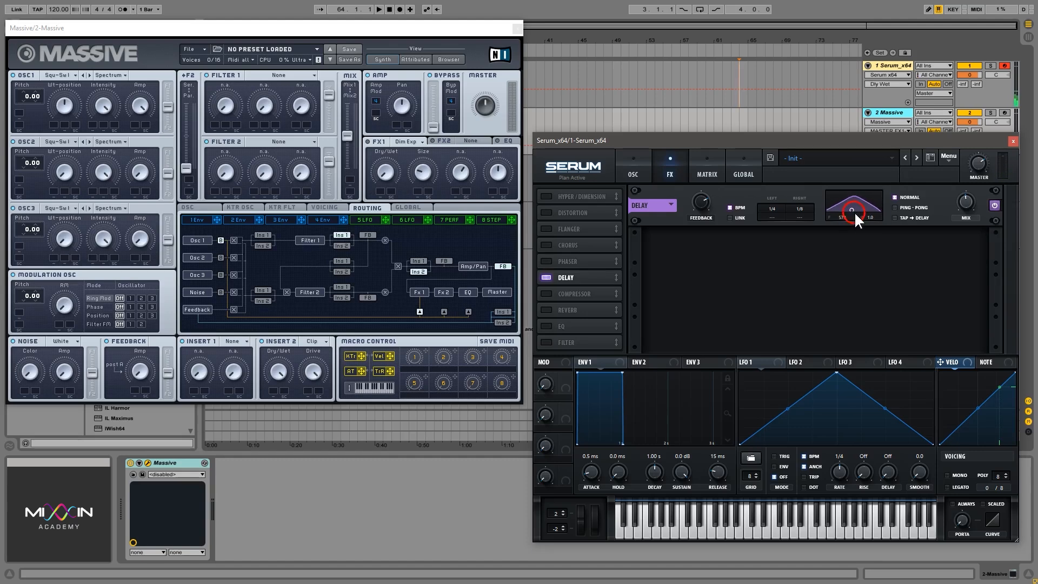
pyautogui.moveTo(854, 212); pyautogui.dragTo(868, 216)
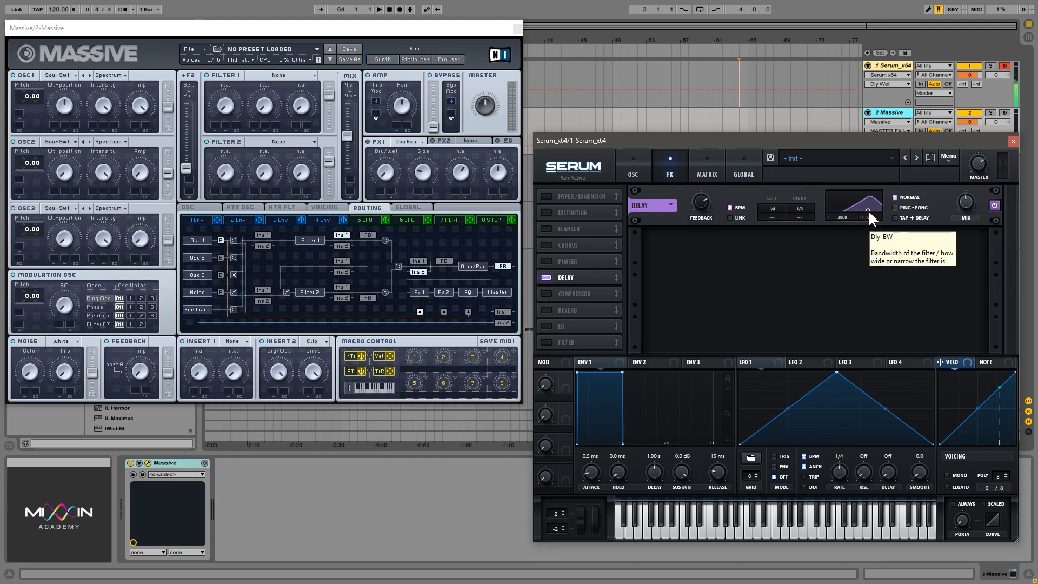
pyautogui.moveTo(867, 208); pyautogui.dragTo(855, 209)
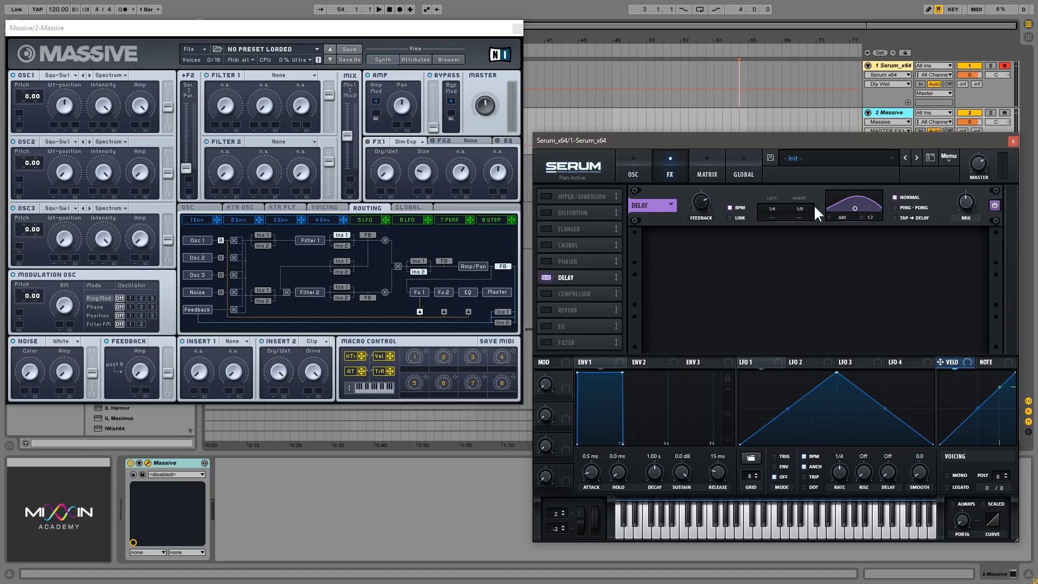
# - Set the delay to Ping-Pong mode and vary its left time around 1/4
pyautogui.click(895, 207)
pyautogui.click(774, 209)
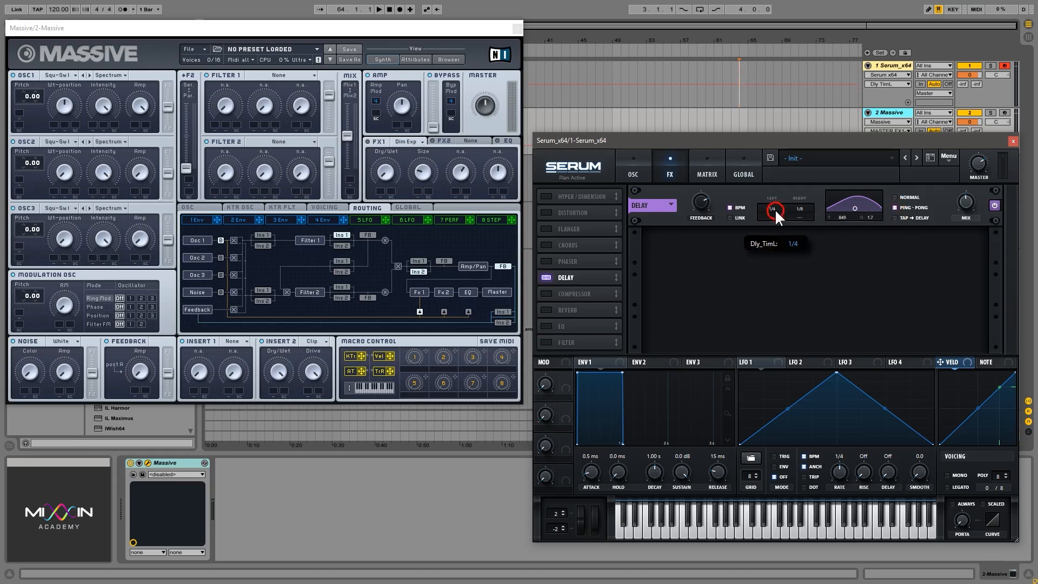
pyautogui.moveTo(778, 202); pyautogui.dragTo(779, 209)
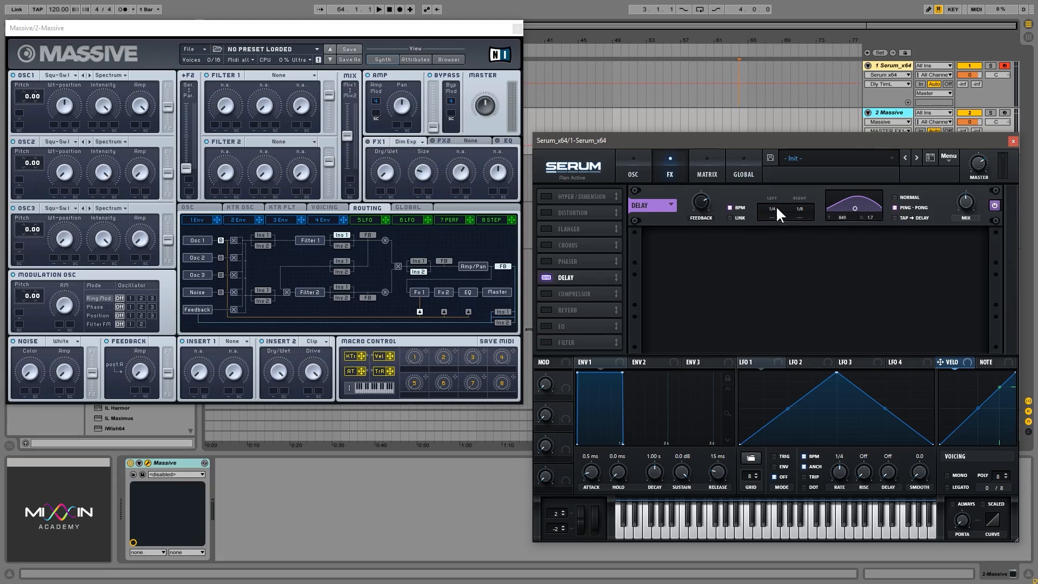
pyautogui.moveTo(776, 206)
pyautogui.mouseDown()
pyautogui.moveTo(776, 197)
pyautogui.moveTo(780, 223)
pyautogui.mouseUp()
# - Set the delay to Tap->Delay mode, set its left time to one bar, and switch the Delay off
pyautogui.click(895, 218)
pyautogui.moveTo(777, 207)
pyautogui.mouseDown()
pyautogui.moveTo(774, 190)
pyautogui.moveTo(777, 217)
pyautogui.moveTo(779, 203)
pyautogui.mouseUp()
pyautogui.click(776, 208)
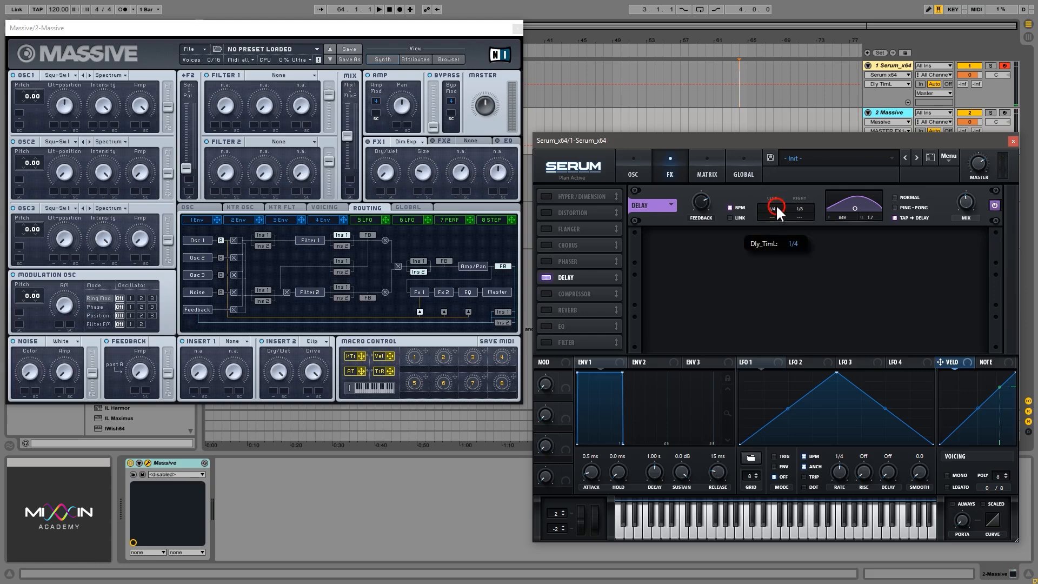
pyautogui.moveTo(779, 199); pyautogui.dragTo(778, 178)
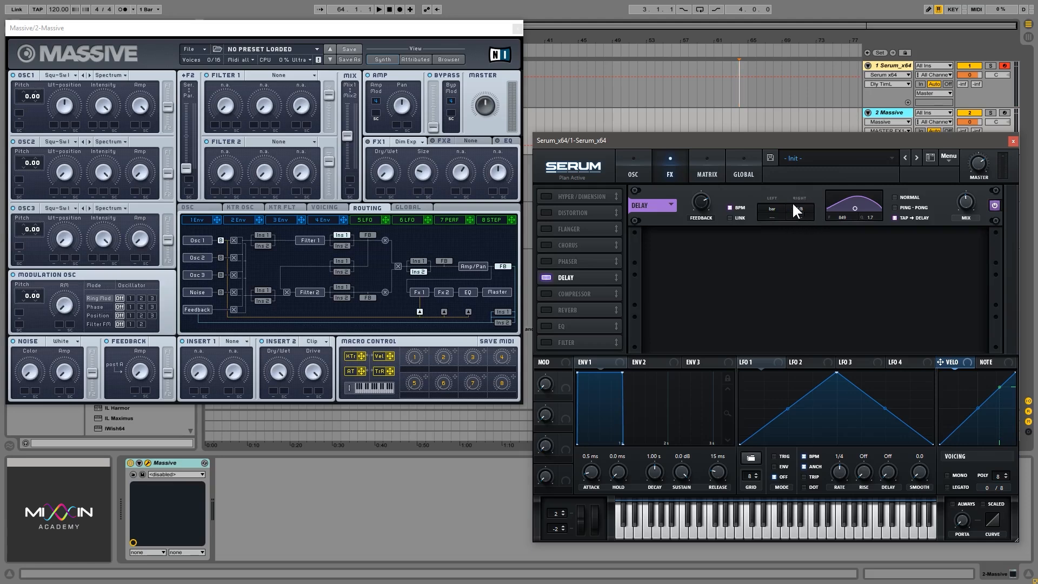
pyautogui.click(546, 278)
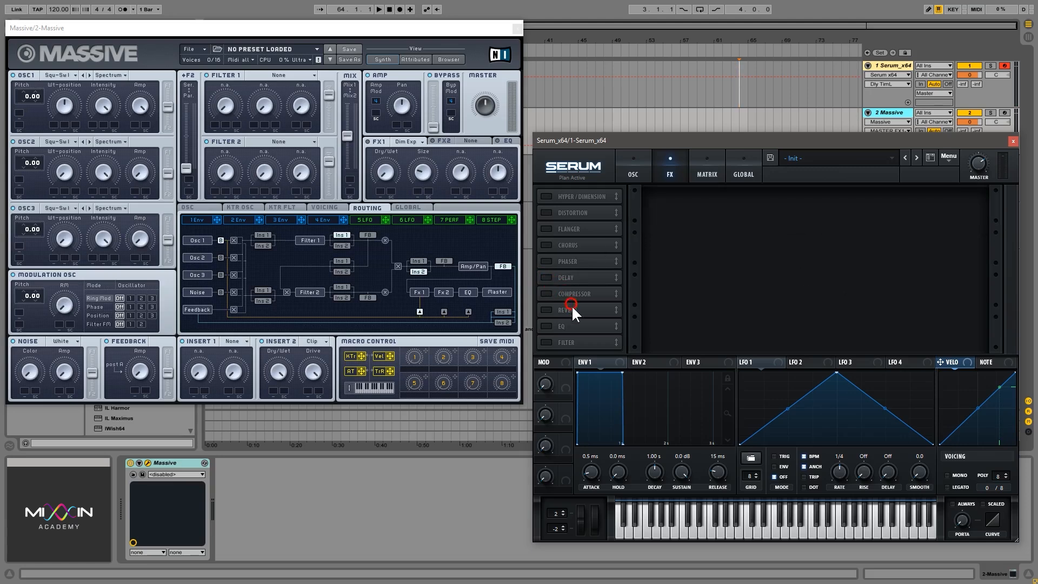
# - Move the Reverb ahead of the Compressor, enable it, and adjust its size, decay and mix
pyautogui.moveTo(574, 309)
pyautogui.mouseDown()
pyautogui.moveTo(581, 279)
pyautogui.moveTo(581, 292)
pyautogui.mouseUp()
pyautogui.click(563, 297)
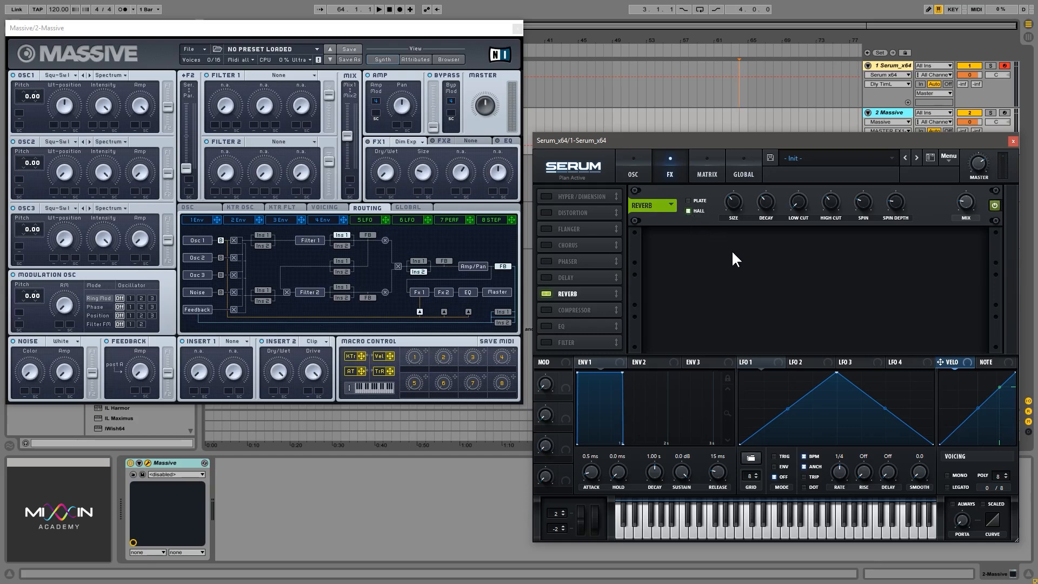
pyautogui.click(736, 202)
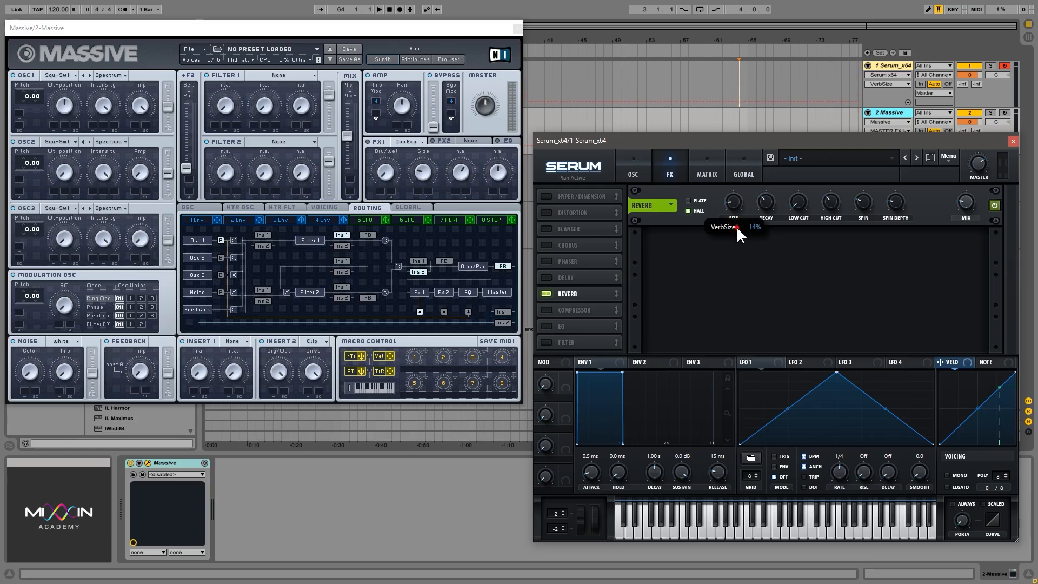
pyautogui.click(768, 202)
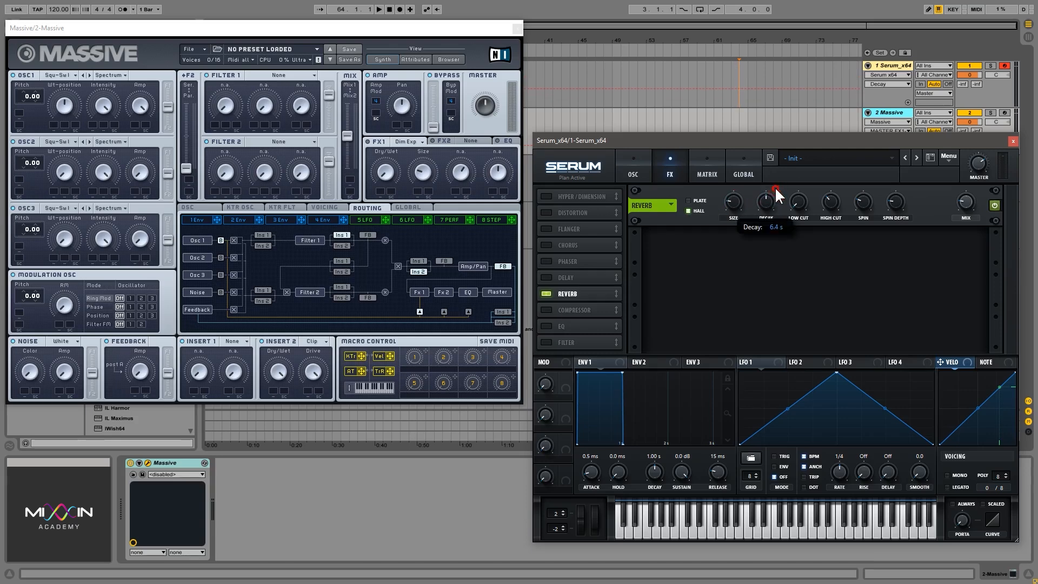
pyautogui.click(968, 198)
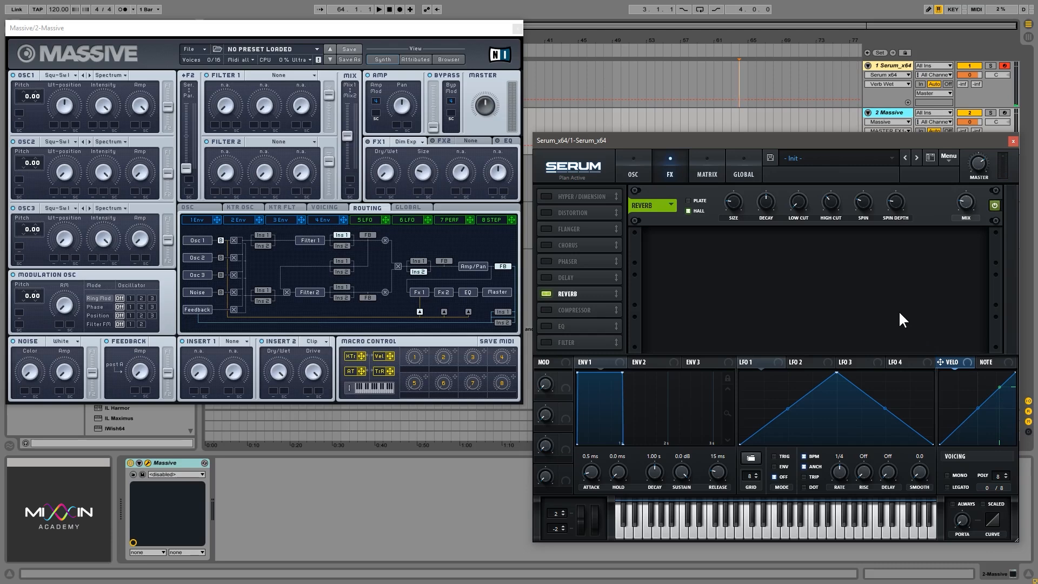
# - Adjust the reverb's decay, size, low cut and high cut
pyautogui.click(768, 201)
pyautogui.moveTo(765, 201); pyautogui.dragTo(767, 207)
pyautogui.moveTo(734, 204); pyautogui.dragTo(751, 230)
pyautogui.moveTo(798, 204); pyautogui.dragTo(801, 181)
pyautogui.moveTo(832, 203); pyautogui.dragTo(797, 181)
# - Adjust the reverb's spin rate and spin depth while playing notes
pyautogui.moveTo(864, 202); pyautogui.dragTo(869, 176)
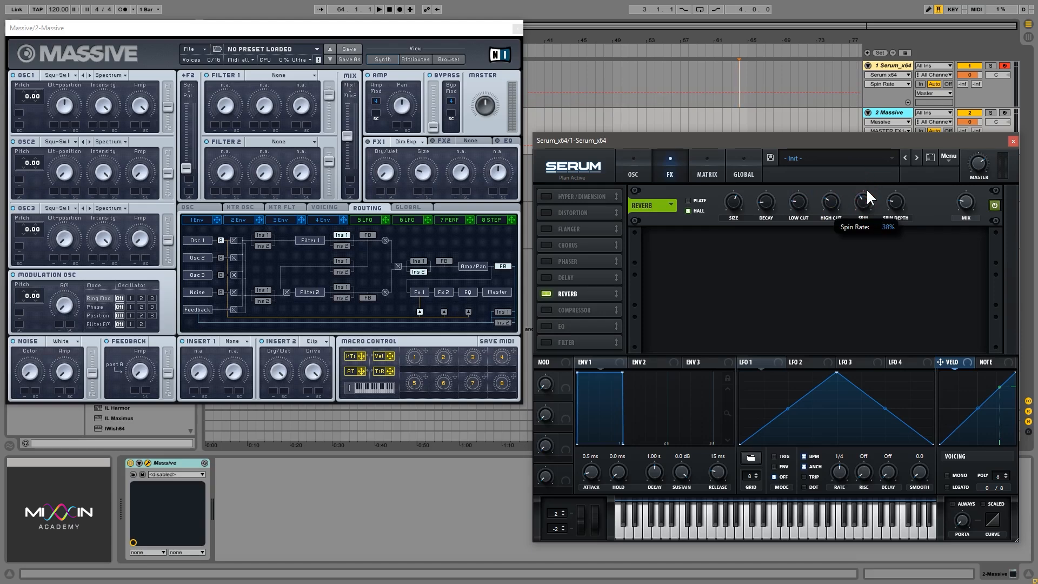
pyautogui.moveTo(894, 204); pyautogui.dragTo(896, 192)
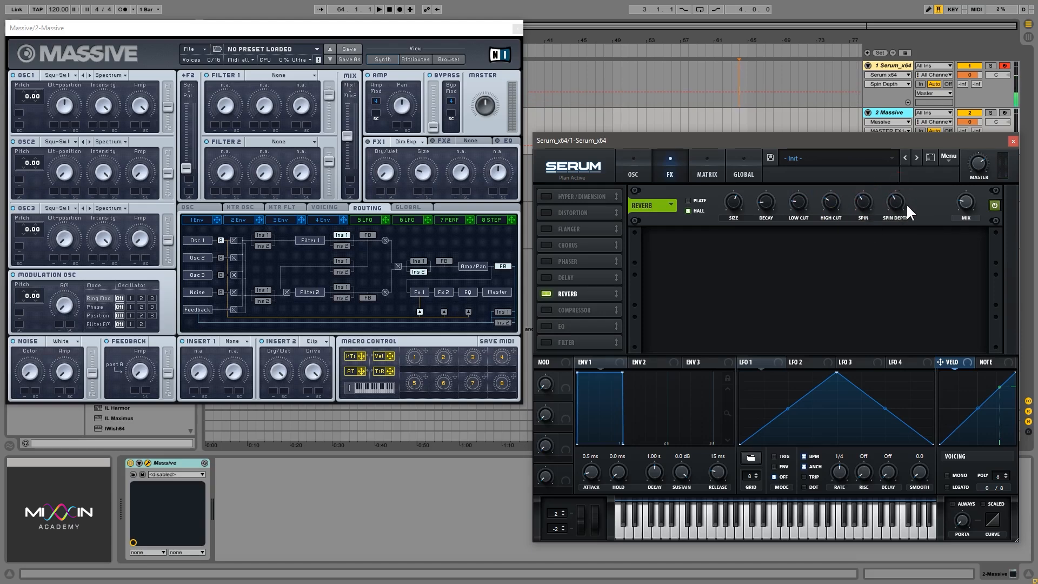
pyautogui.click(862, 192)
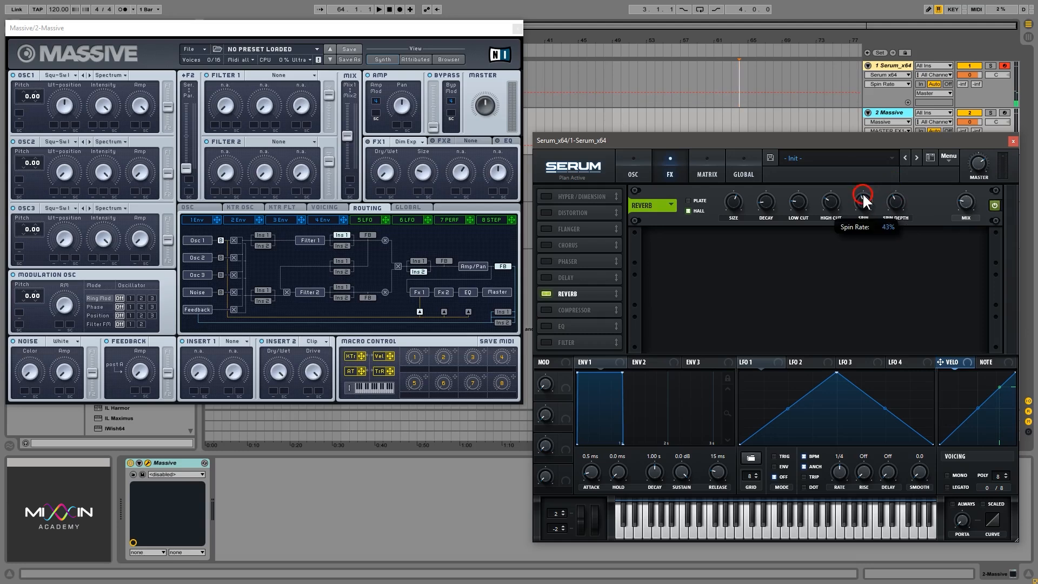
# - Sweep the reverb's mix between fully wet and nearly dry to compare the sound
pyautogui.click(967, 205)
pyautogui.click(968, 205)
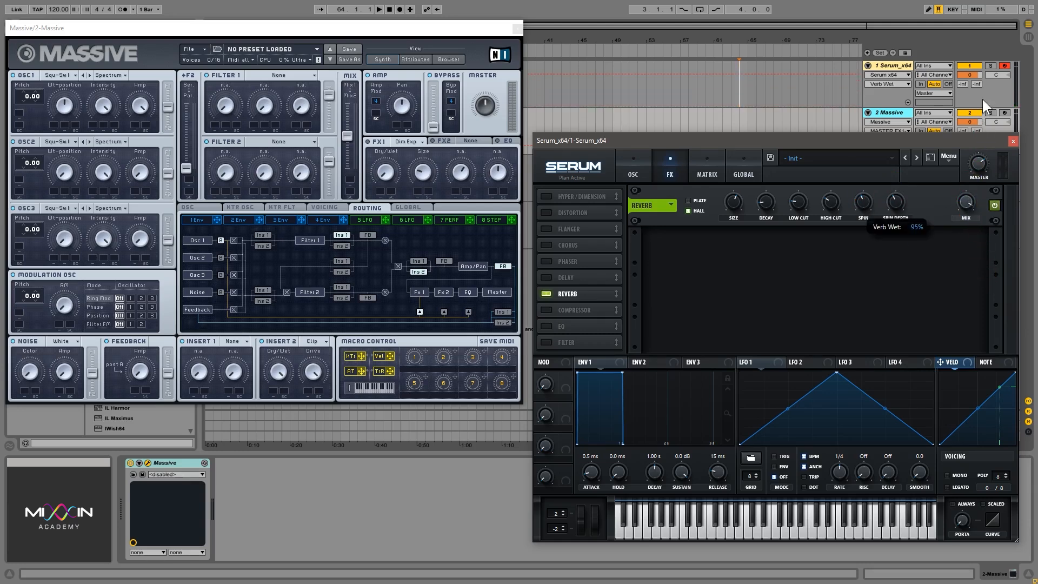
pyautogui.moveTo(983, 100); pyautogui.dragTo(982, 266)
pyautogui.click(968, 198)
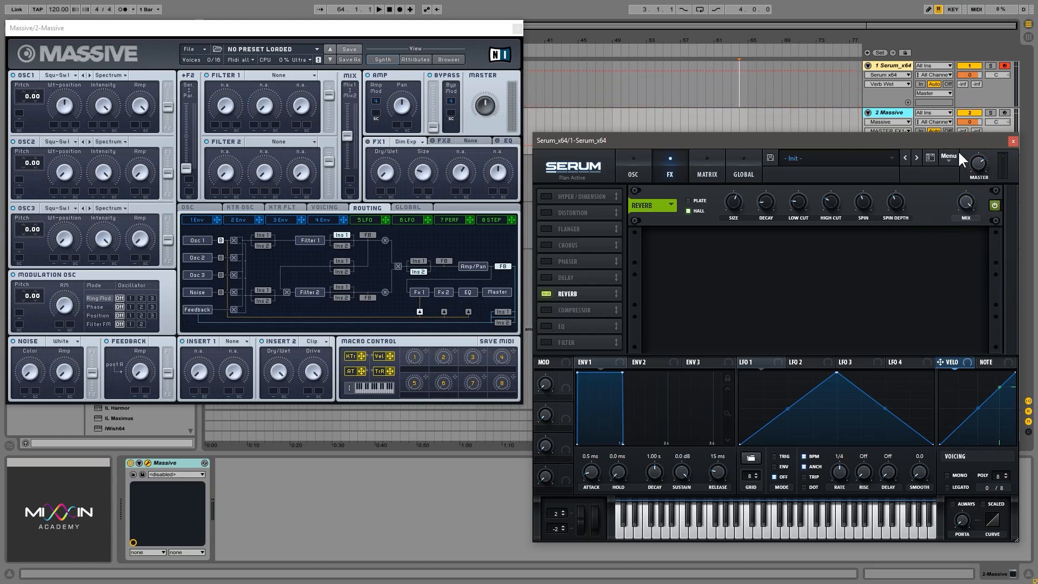
pyautogui.moveTo(967, 200); pyautogui.dragTo(976, 257)
pyautogui.moveTo(965, 201); pyautogui.dragTo(974, 129)
pyautogui.moveTo(965, 201); pyautogui.dragTo(977, 332)
# - Adjust the reverb's decay and switch it from Hall to Plate mode
pyautogui.moveTo(768, 204); pyautogui.dragTo(749, 265)
pyautogui.click(764, 204)
# - Enable the Phaser and Delay alongside the Reverb, view LFO 3 and LFO 1, and switch both effects off
pyautogui.click(546, 261)
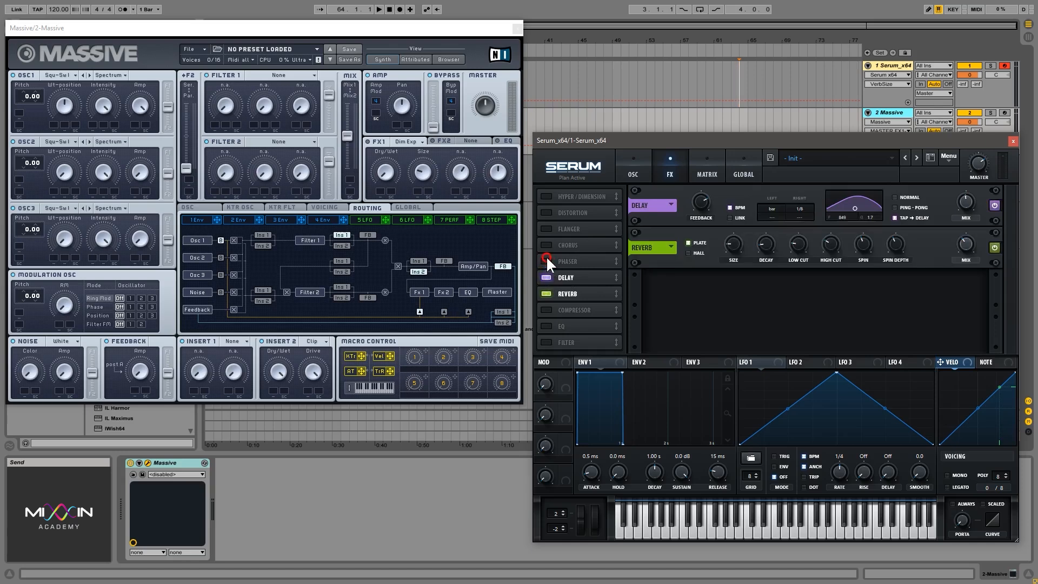
pyautogui.click(546, 277)
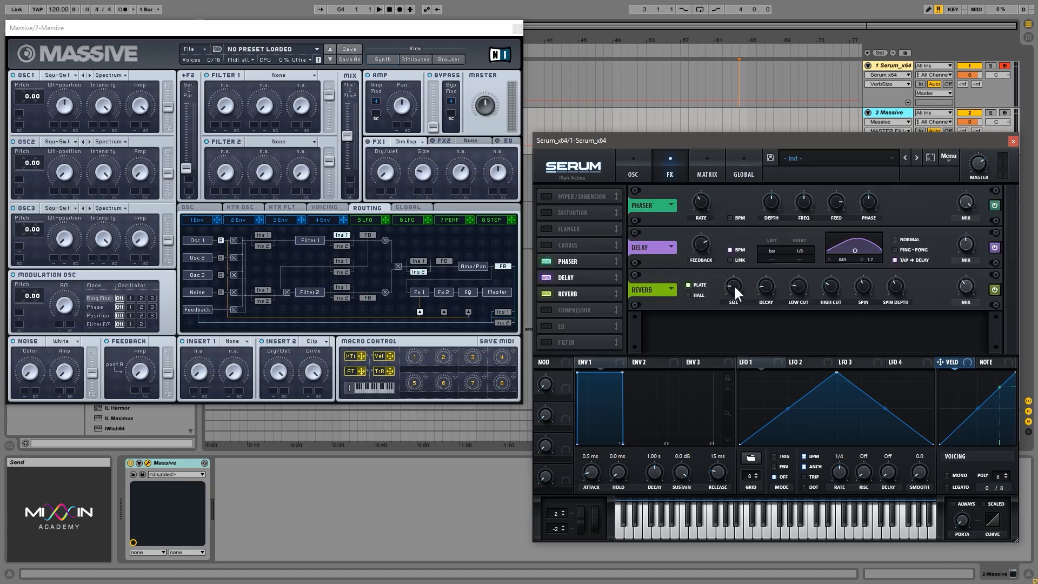
pyautogui.click(856, 364)
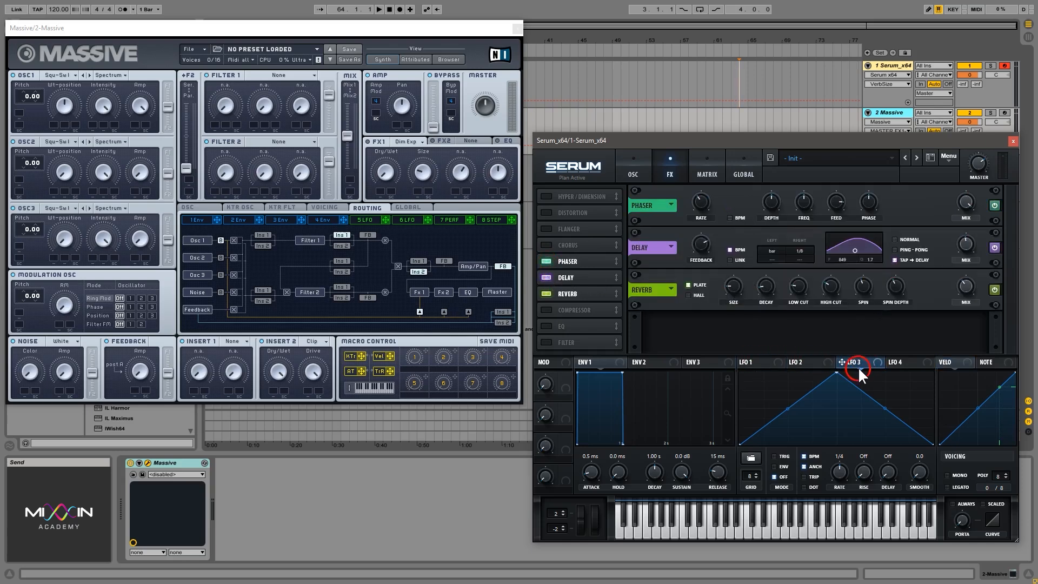
pyautogui.click(756, 364)
pyautogui.click(547, 278)
pyautogui.click(546, 261)
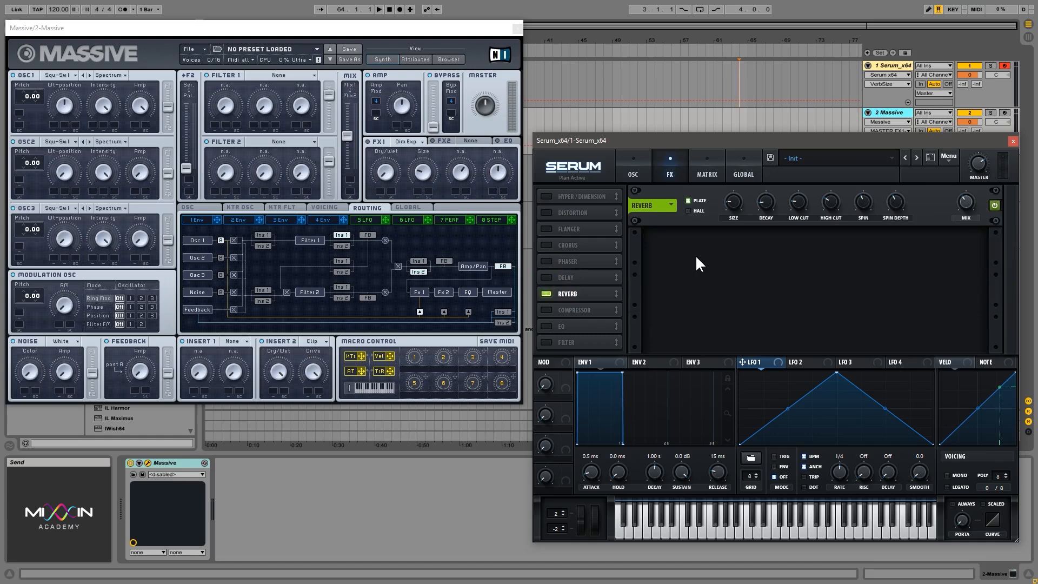
# - Switch from the Reverb to the Compressor and adjust its threshold and ratio
pyautogui.click(600, 294)
pyautogui.click(583, 310)
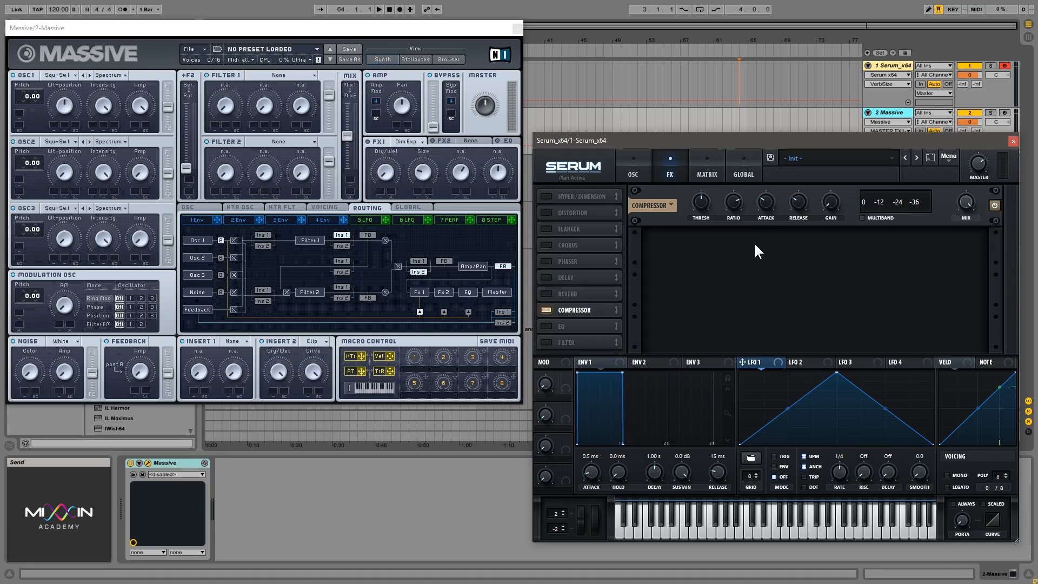
pyautogui.moveTo(701, 211); pyautogui.dragTo(703, 202)
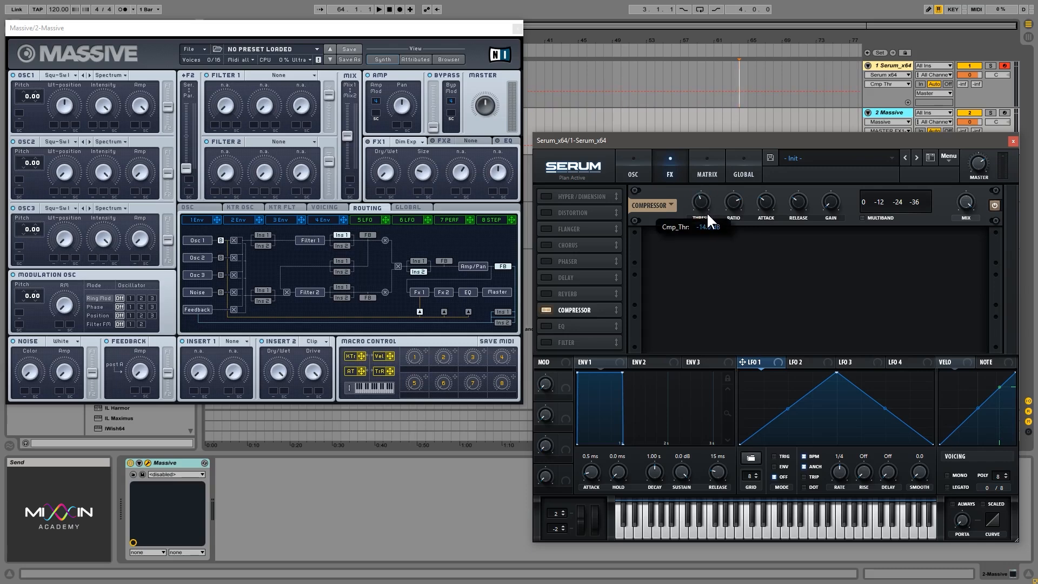
pyautogui.click(705, 202)
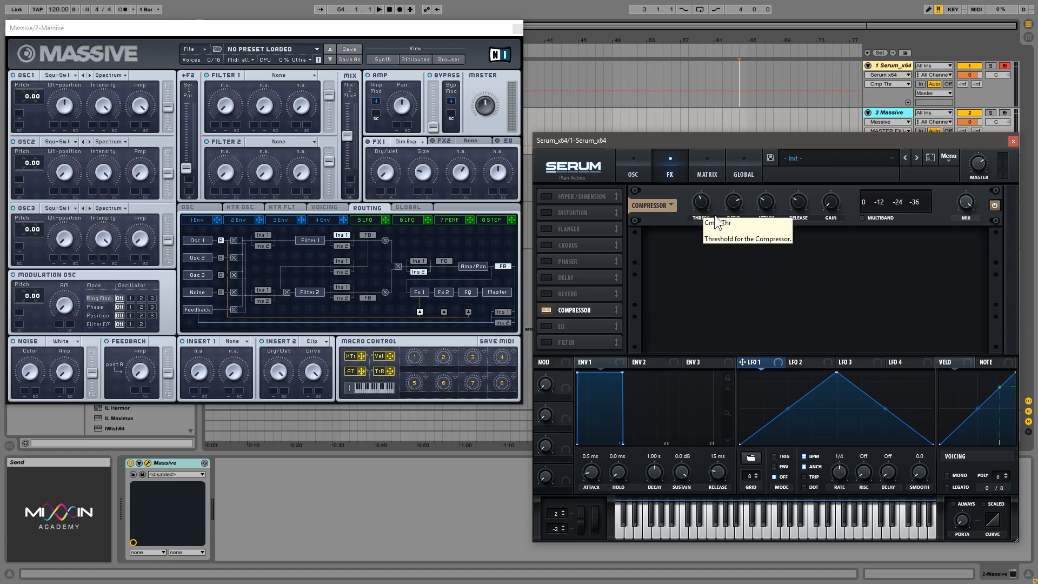
pyautogui.click(731, 201)
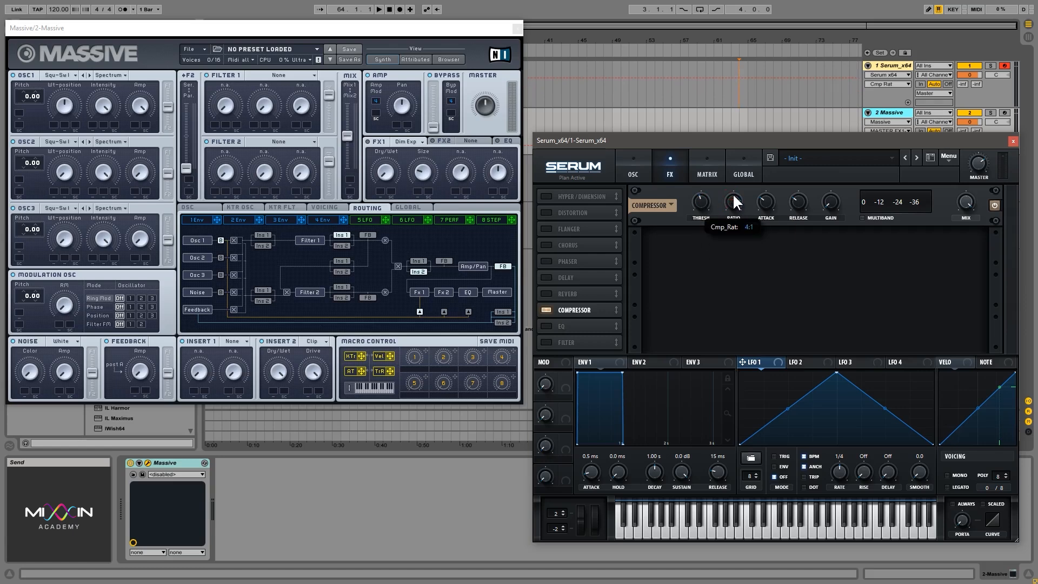
# - Vary the compressor's ratio, moving it up from 4:1 and down to 2:1
pyautogui.moveTo(732, 199); pyautogui.dragTo(728, 205)
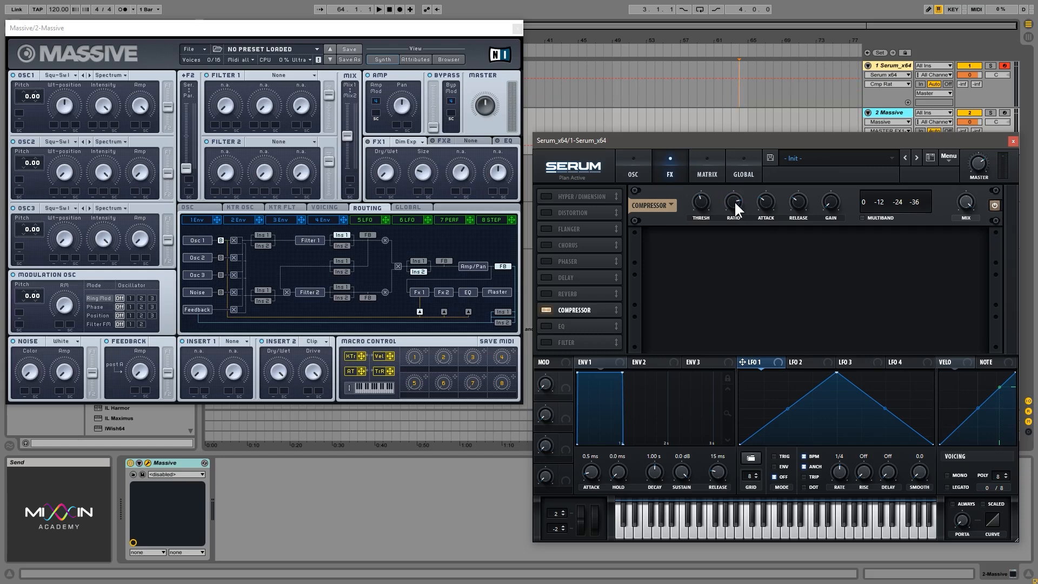
pyautogui.click(706, 202)
pyautogui.click(731, 199)
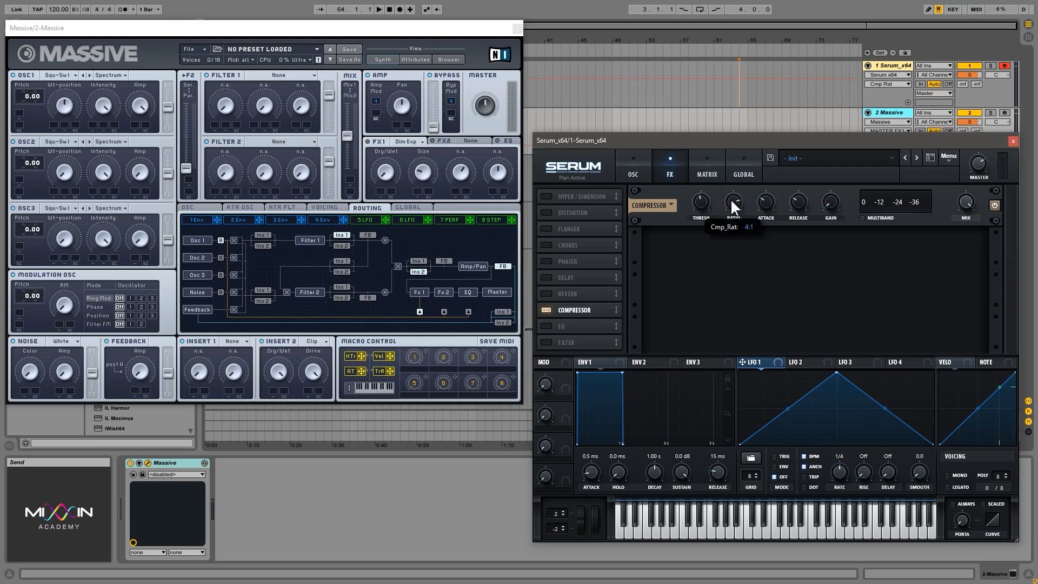
pyautogui.moveTo(730, 199); pyautogui.dragTo(737, 176)
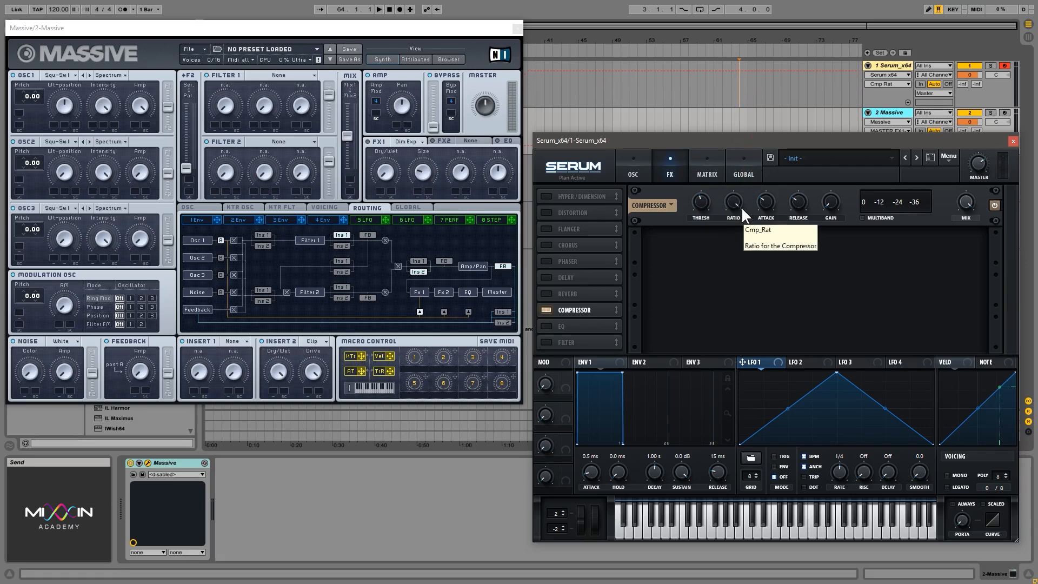
pyautogui.moveTo(741, 207); pyautogui.dragTo(740, 267)
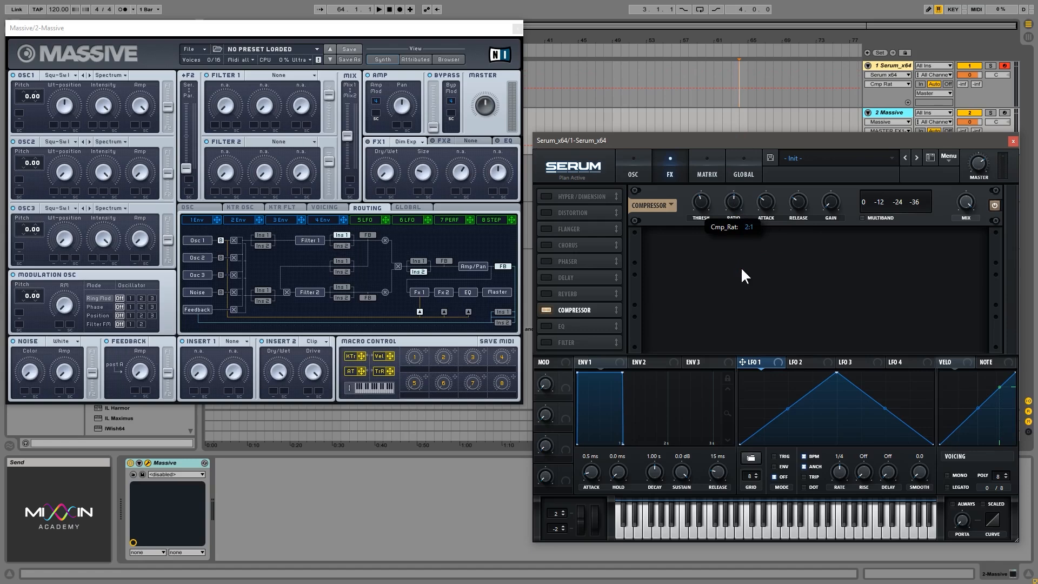
pyautogui.moveTo(706, 204)
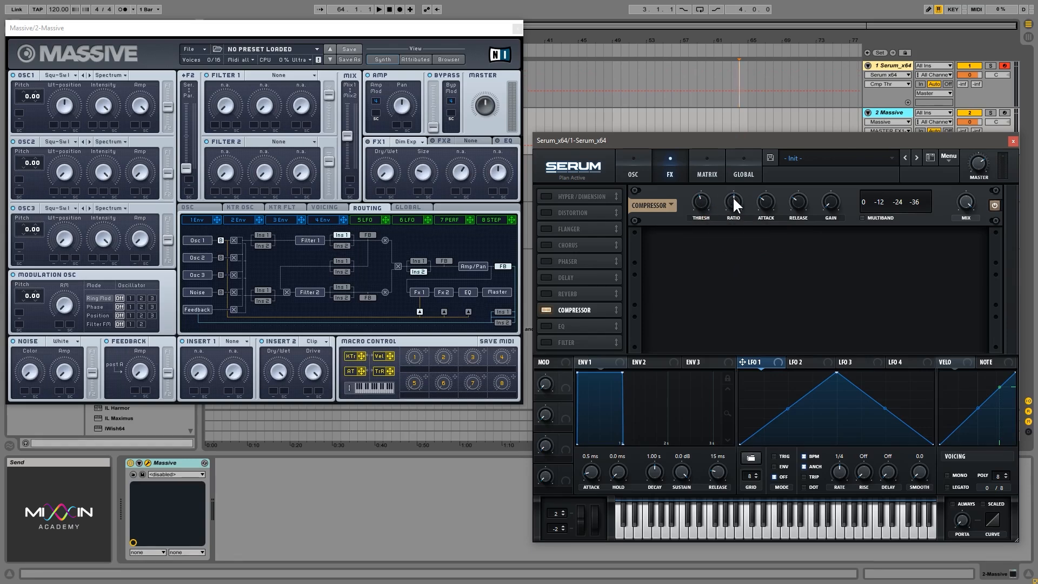
pyautogui.click(733, 202)
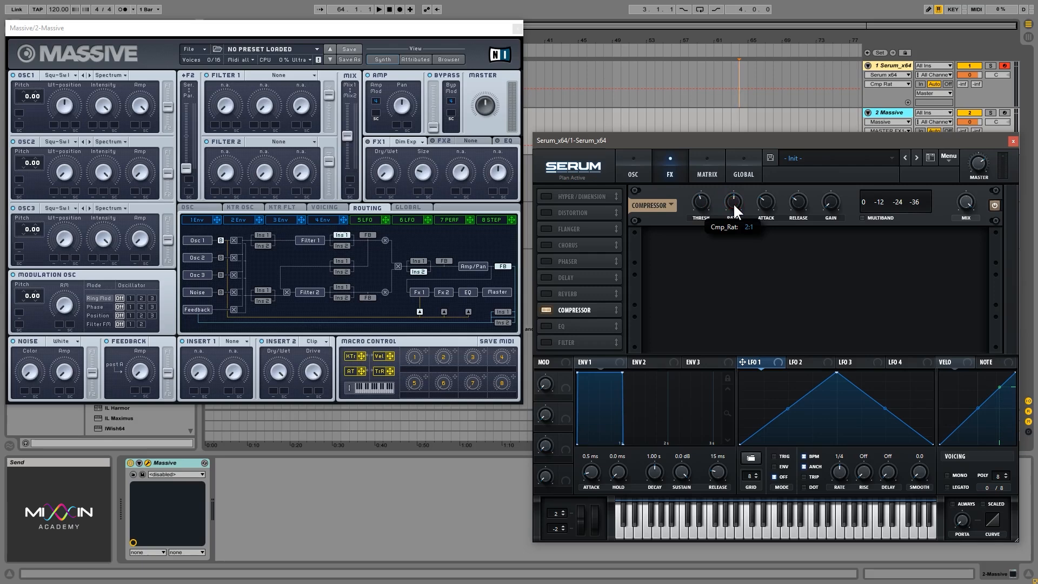
pyautogui.moveTo(733, 203); pyautogui.dragTo(721, 221)
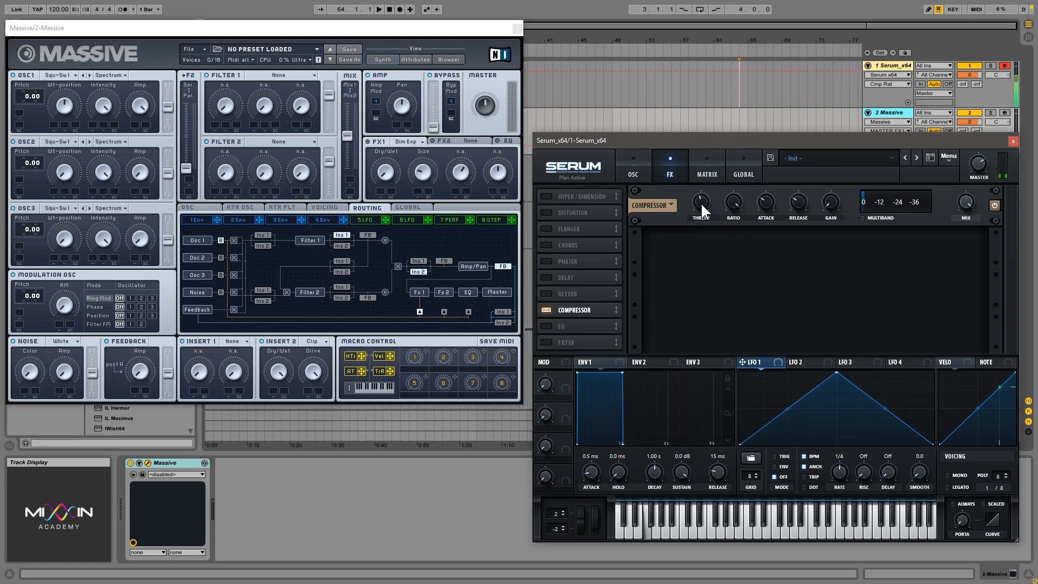
# - Adjust the compressor's threshold and release, and set its attack to about 34 ms
pyautogui.moveTo(702, 203); pyautogui.dragTo(703, 192)
pyautogui.click(767, 202)
pyautogui.moveTo(799, 201); pyautogui.dragTo(800, 181)
pyautogui.moveTo(766, 200)
pyautogui.mouseDown()
pyautogui.moveTo(776, 128)
pyautogui.moveTo(779, 206)
pyautogui.moveTo(801, 173)
pyautogui.moveTo(804, 233)
pyautogui.moveTo(802, 178)
pyautogui.moveTo(805, 194)
pyautogui.moveTo(767, 193)
pyautogui.moveTo(776, 216)
pyautogui.moveTo(768, 192)
pyautogui.mouseUp()
pyautogui.moveTo(768, 195); pyautogui.dragTo(701, 205)
pyautogui.click(700, 204)
pyautogui.click(766, 198)
pyautogui.moveTo(767, 197); pyautogui.dragTo(760, 203)
pyautogui.moveTo(760, 215); pyautogui.dragTo(771, 283)
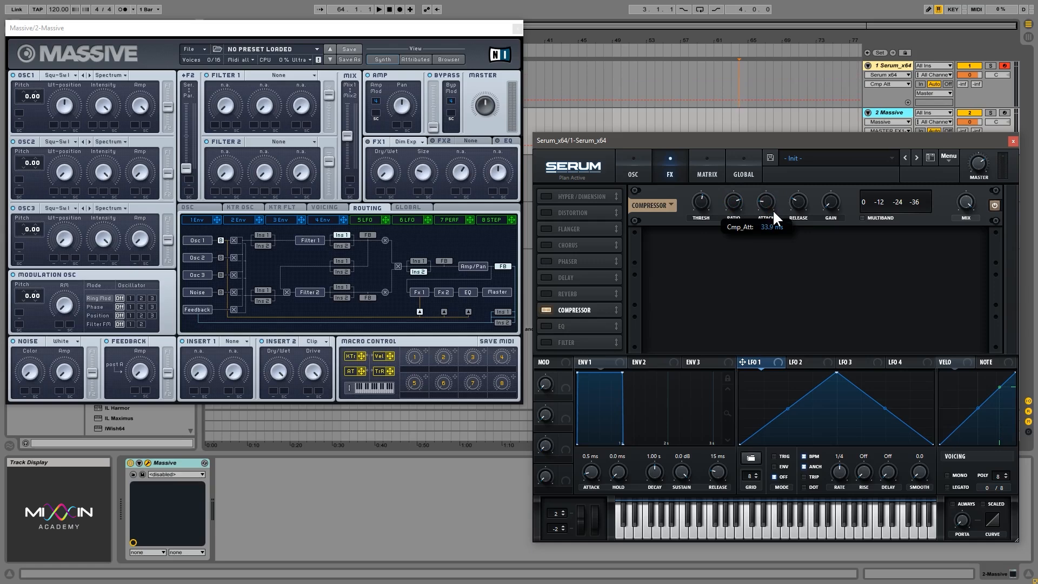
# - Adjust the compressor's release time and raise its gain
pyautogui.click(802, 200)
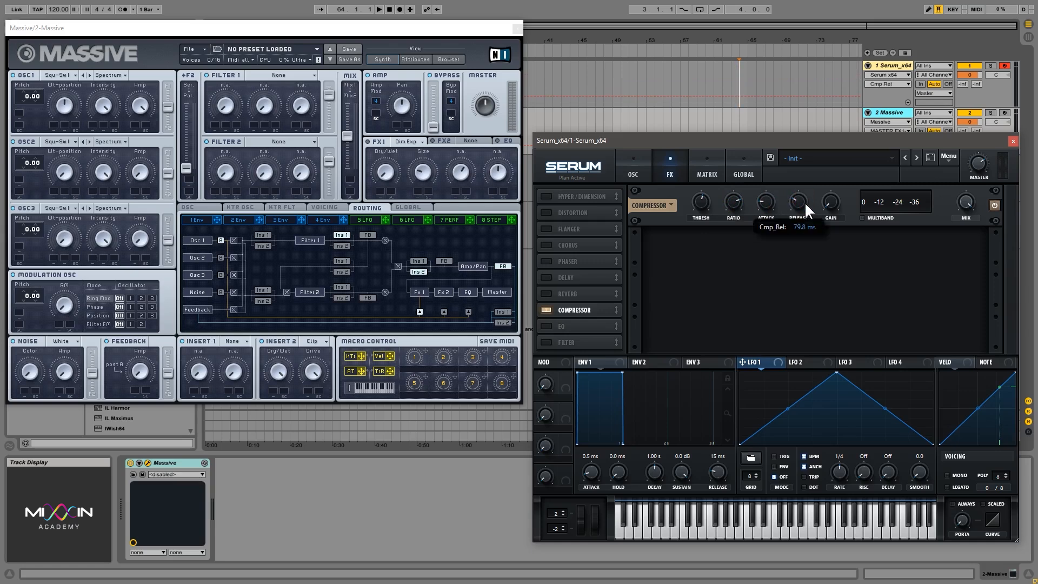
pyautogui.moveTo(805, 218)
pyautogui.mouseDown()
pyautogui.moveTo(808, 189)
pyautogui.moveTo(800, 209)
pyautogui.mouseUp()
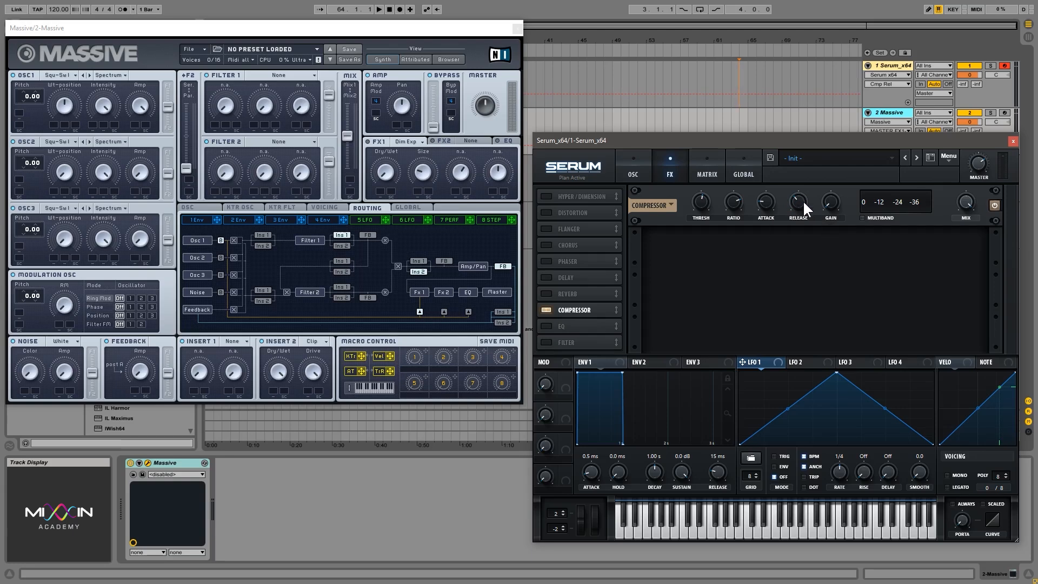
pyautogui.moveTo(802, 200)
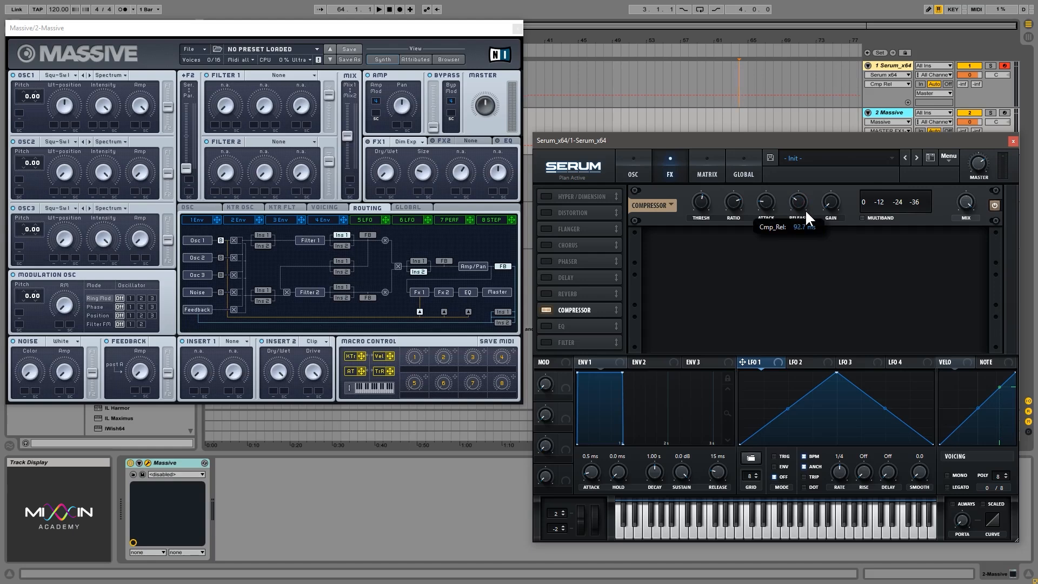
pyautogui.moveTo(802, 193)
pyautogui.mouseDown()
pyautogui.moveTo(776, 169)
pyautogui.moveTo(767, 198)
pyautogui.moveTo(803, 183)
pyautogui.moveTo(806, 191)
pyautogui.mouseUp()
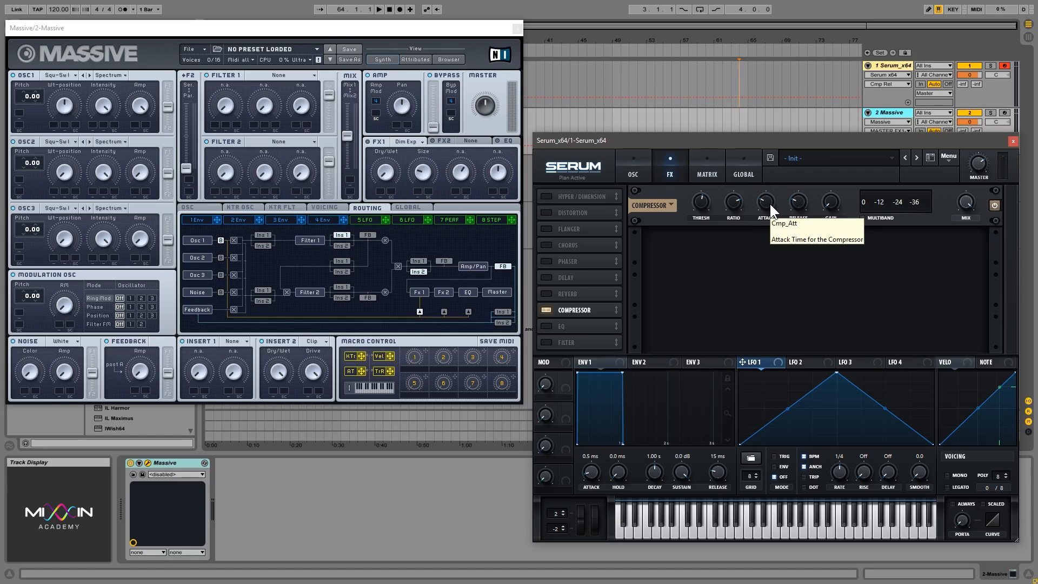
pyautogui.moveTo(838, 205); pyautogui.dragTo(837, 171)
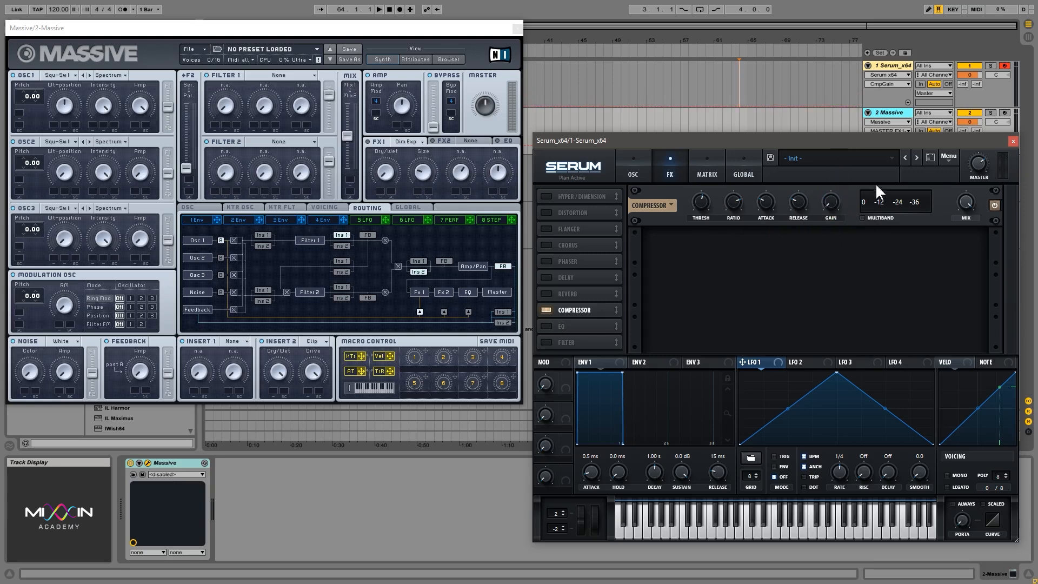
pyautogui.moveTo(831, 202); pyautogui.dragTo(836, 173)
# - Enable the compressor's multiband mode and raise the ratio while playing notes to compare the sound
pyautogui.click(862, 219)
pyautogui.click(904, 195)
pyautogui.click(907, 209)
pyautogui.moveTo(901, 208); pyautogui.dragTo(915, 193)
pyautogui.press('f')
pyautogui.press('f')
pyautogui.press('f')
pyautogui.moveTo(891, 196); pyautogui.dragTo(945, 196)
pyautogui.moveTo(919, 190)
pyautogui.mouseDown()
pyautogui.moveTo(887, 193)
pyautogui.moveTo(926, 199)
pyautogui.moveTo(865, 209)
pyautogui.moveTo(936, 197)
pyautogui.mouseUp()
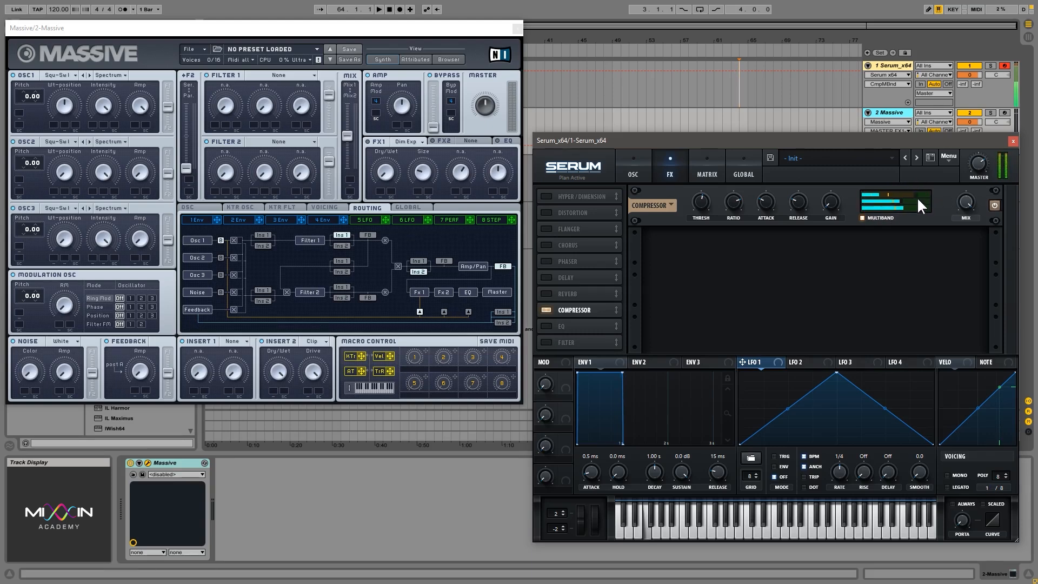
pyautogui.moveTo(874, 208)
pyautogui.mouseDown()
pyautogui.moveTo(958, 202)
pyautogui.moveTo(857, 213)
pyautogui.moveTo(874, 213)
pyautogui.mouseUp()
pyautogui.moveTo(732, 203); pyautogui.dragTo(746, 143)
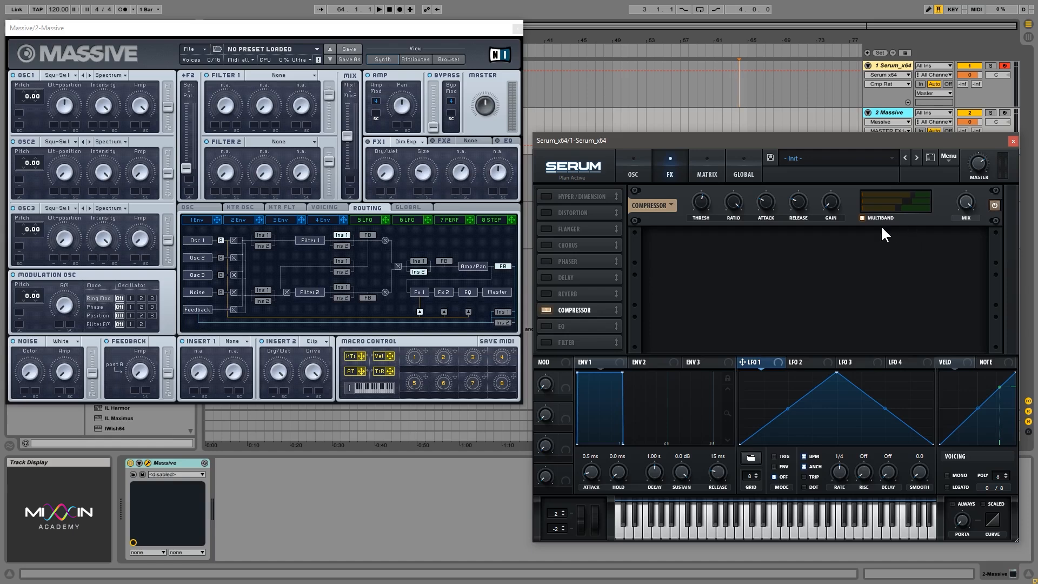
# - Replace the Compressor with the EQ and try the low band's filter shapes, ending on the shelf
pyautogui.click(547, 310)
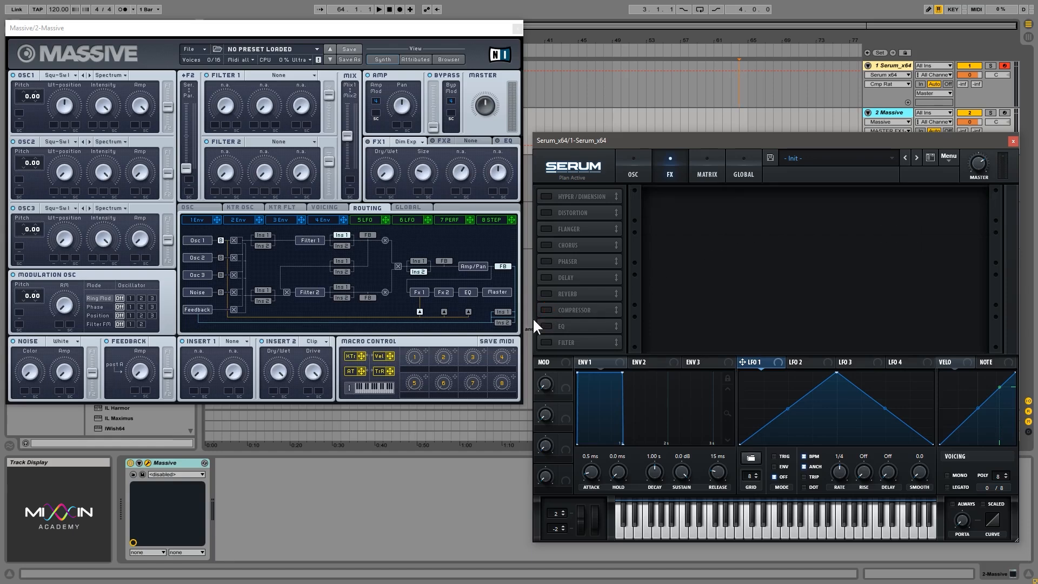
pyautogui.click(555, 324)
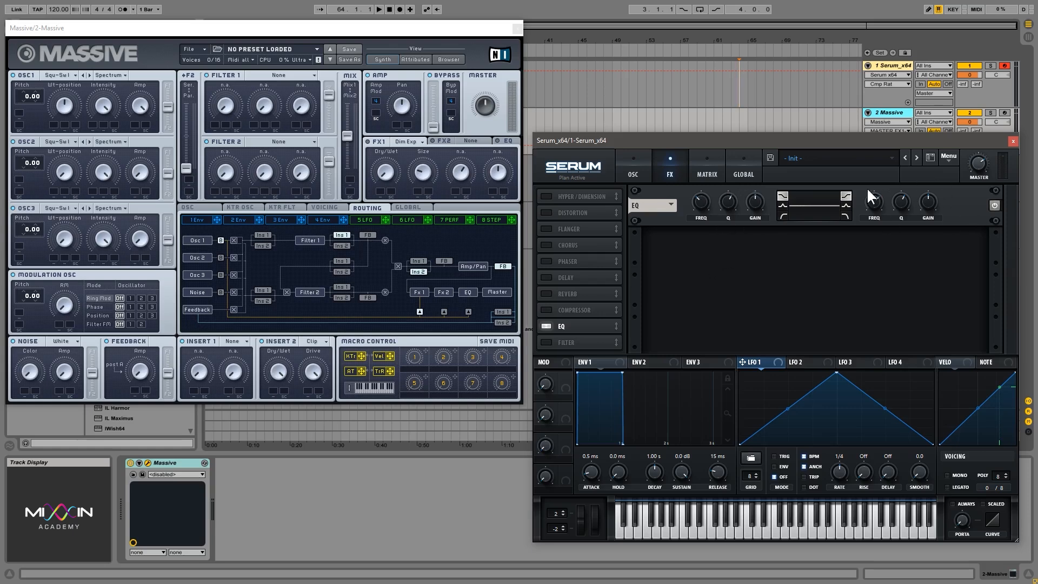
pyautogui.click(782, 205)
pyautogui.click(813, 217)
pyautogui.click(782, 195)
# - Adjust the EQ low shelf's frequency and cut its gain to about -20 dB
pyautogui.moveTo(702, 199); pyautogui.dragTo(703, 181)
pyautogui.moveTo(700, 204); pyautogui.dragTo(754, 173)
pyautogui.moveTo(703, 203); pyautogui.dragTo(705, 200)
pyautogui.click(750, 203)
pyautogui.moveTo(750, 204); pyautogui.dragTo(768, 309)
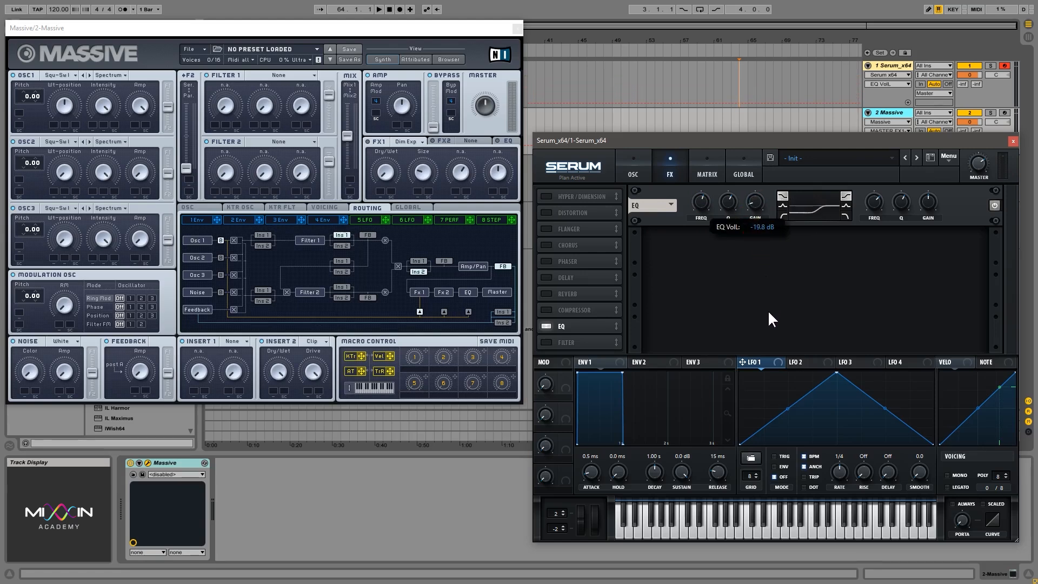
# - Sweep the EQ low shelf's Q up and down, and vary its gain between boost and cut
pyautogui.click(727, 201)
pyautogui.moveTo(727, 196); pyautogui.dragTo(726, 136)
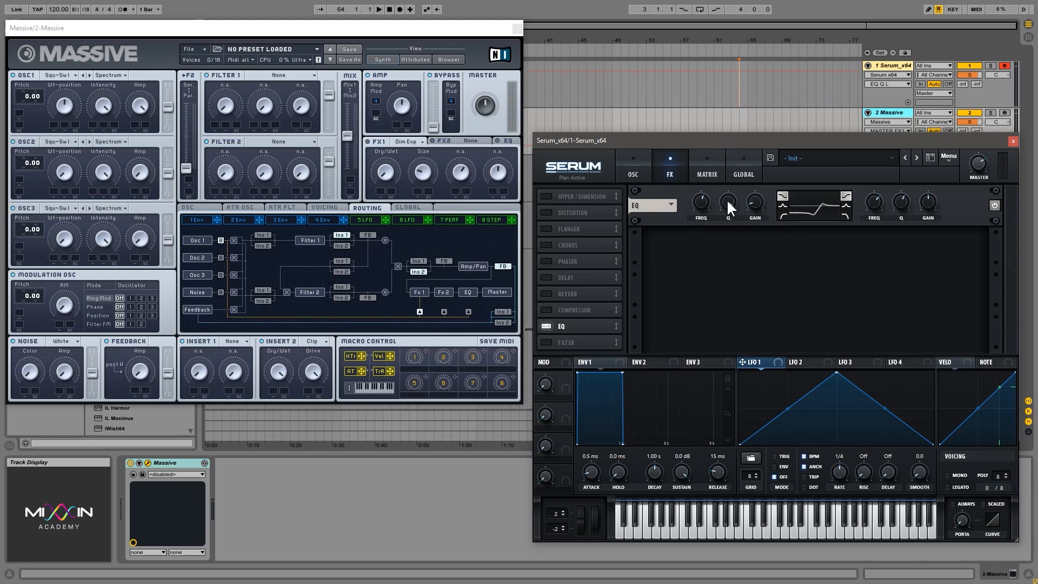
pyautogui.moveTo(727, 198); pyautogui.dragTo(733, 338)
pyautogui.moveTo(755, 200); pyautogui.dragTo(763, 157)
pyautogui.moveTo(754, 201); pyautogui.dragTo(761, 248)
# - Vary the EQ high shelf's frequency and sweep its gain down to -24 dB and back up to a boost
pyautogui.click(979, 165)
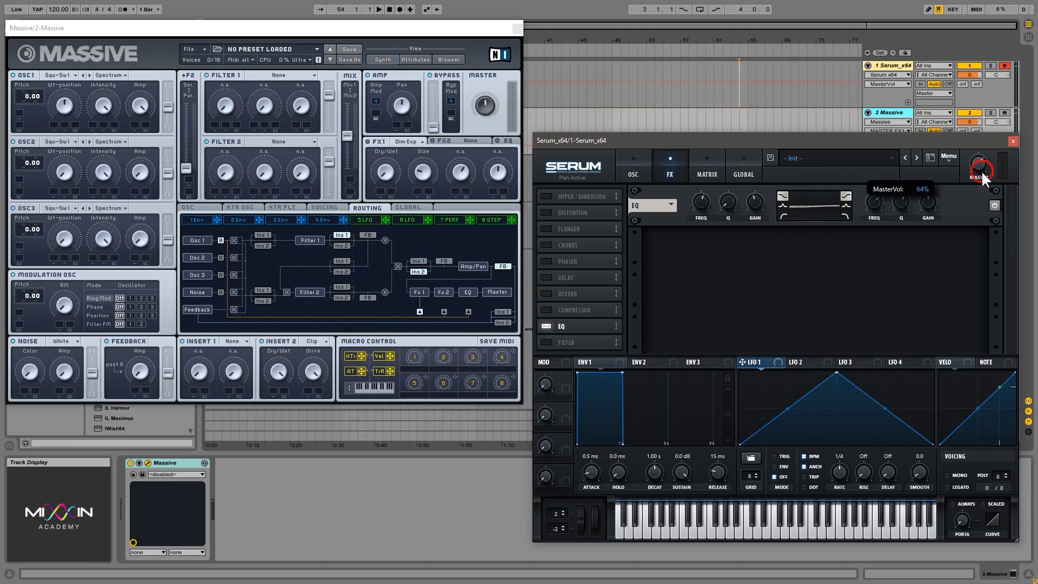
pyautogui.click(928, 202)
pyautogui.moveTo(871, 202); pyautogui.dragTo(877, 231)
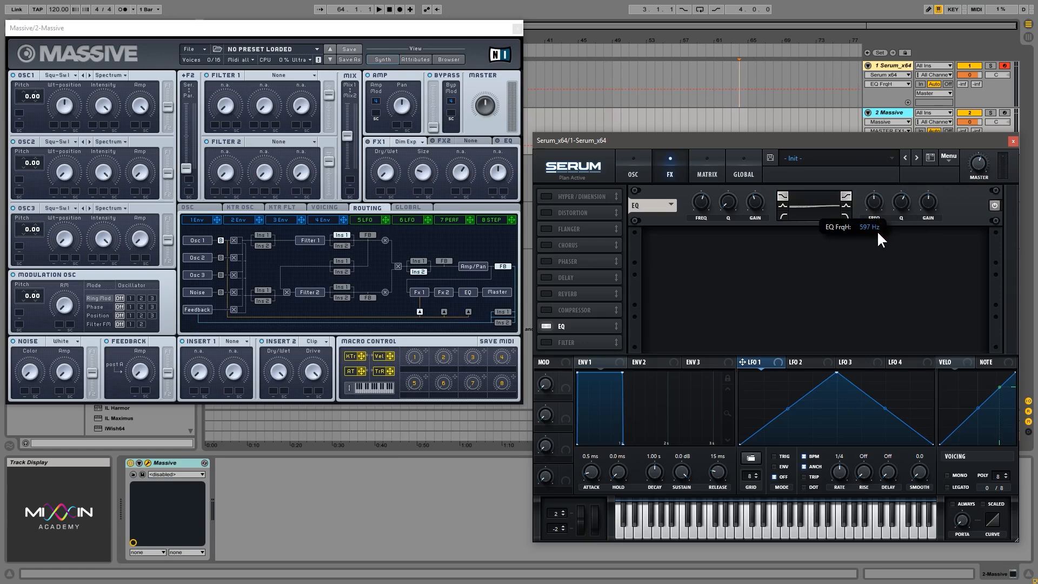
pyautogui.click(873, 203)
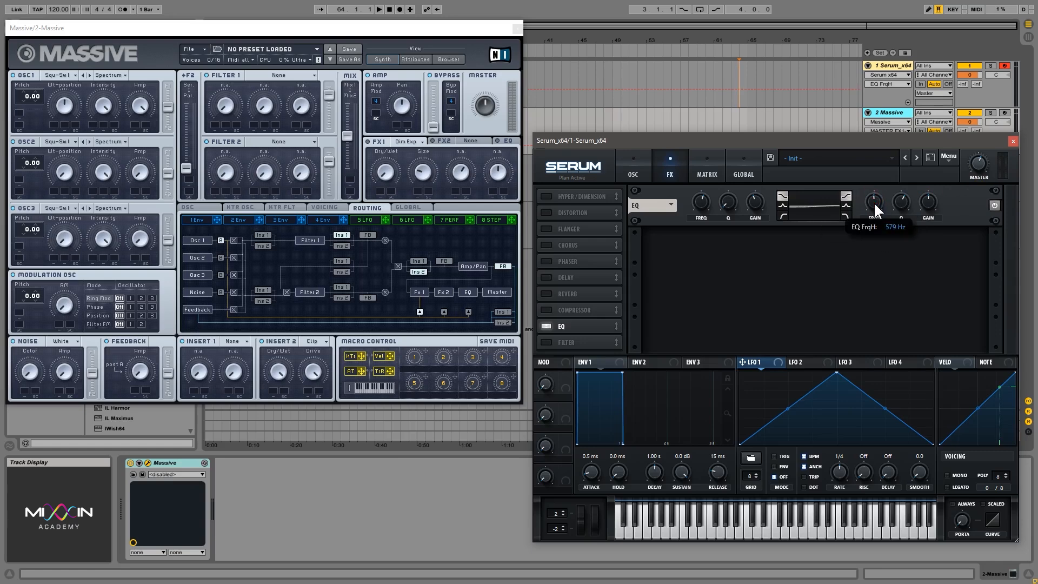
pyautogui.moveTo(926, 201); pyautogui.dragTo(934, 159)
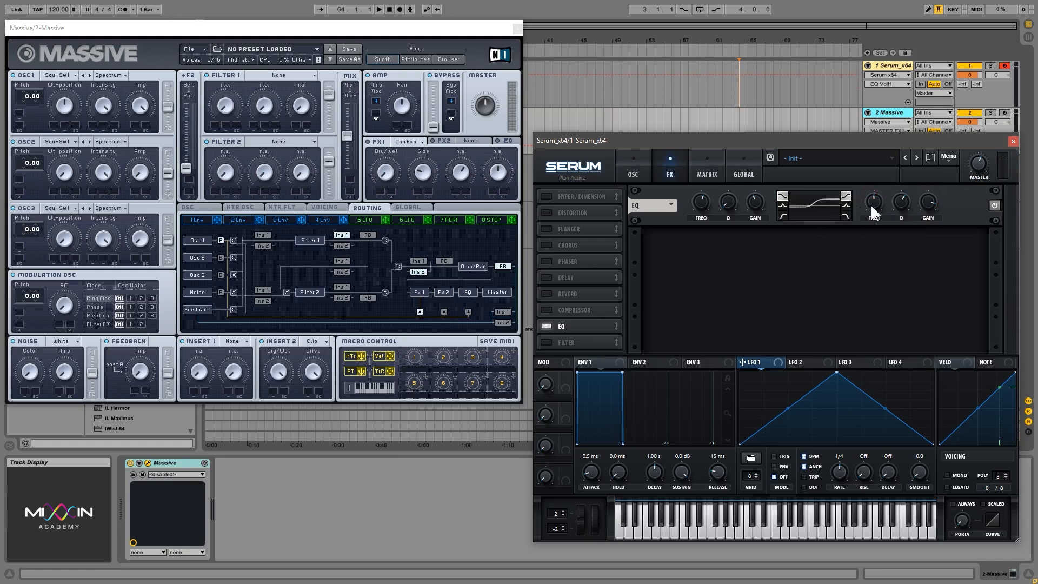
pyautogui.moveTo(870, 203)
pyautogui.mouseDown()
pyautogui.moveTo(878, 221)
pyautogui.moveTo(876, 197)
pyautogui.mouseUp()
pyautogui.moveTo(875, 203); pyautogui.dragTo(894, 234)
pyautogui.moveTo(929, 204); pyautogui.dragTo(946, 352)
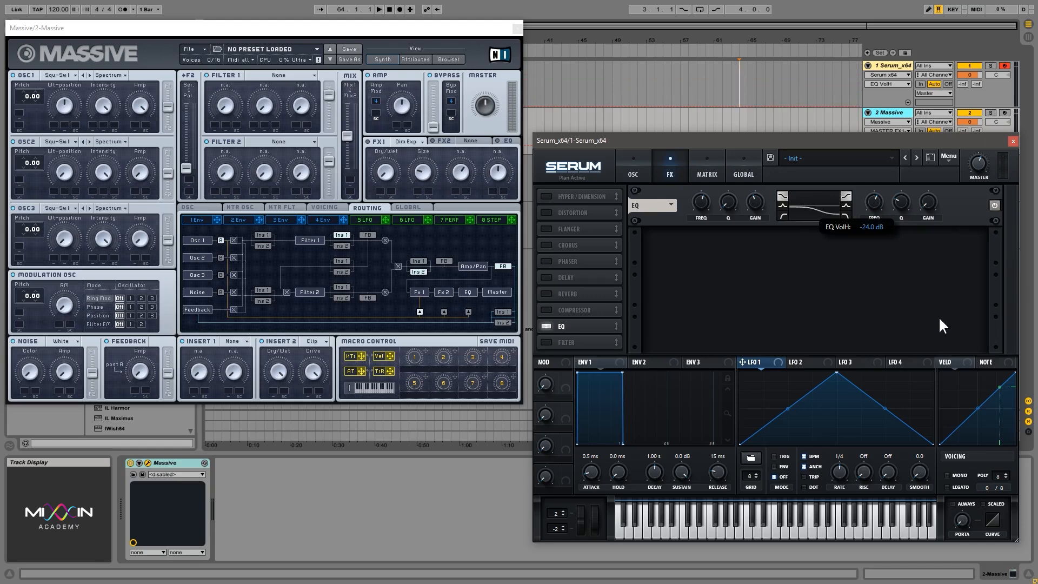
pyautogui.moveTo(937, 138); pyautogui.dragTo(913, 222)
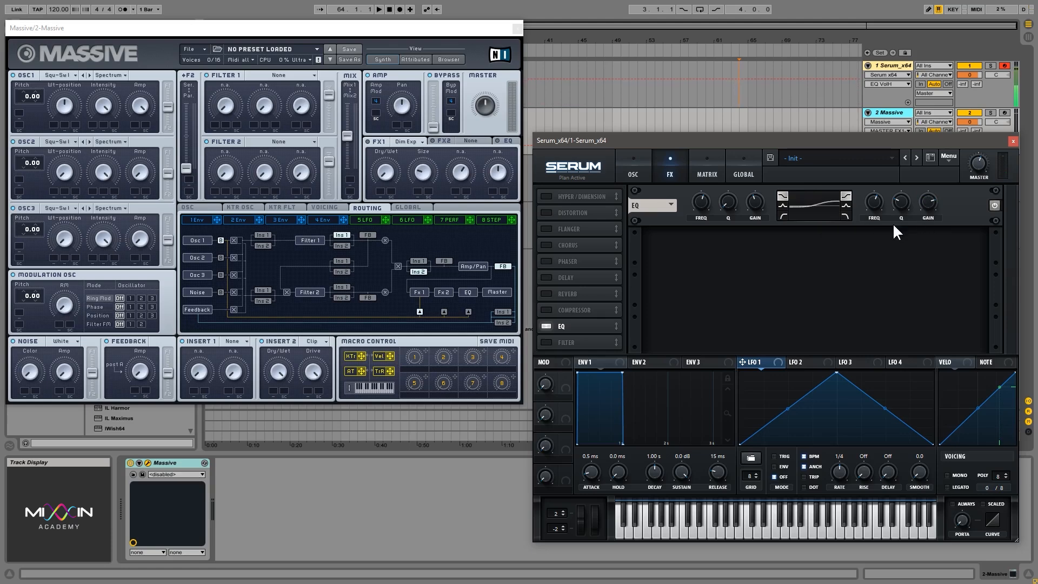
# - Switch the EQ's high band to Peak and adjust its Q and gain
pyautogui.click(846, 206)
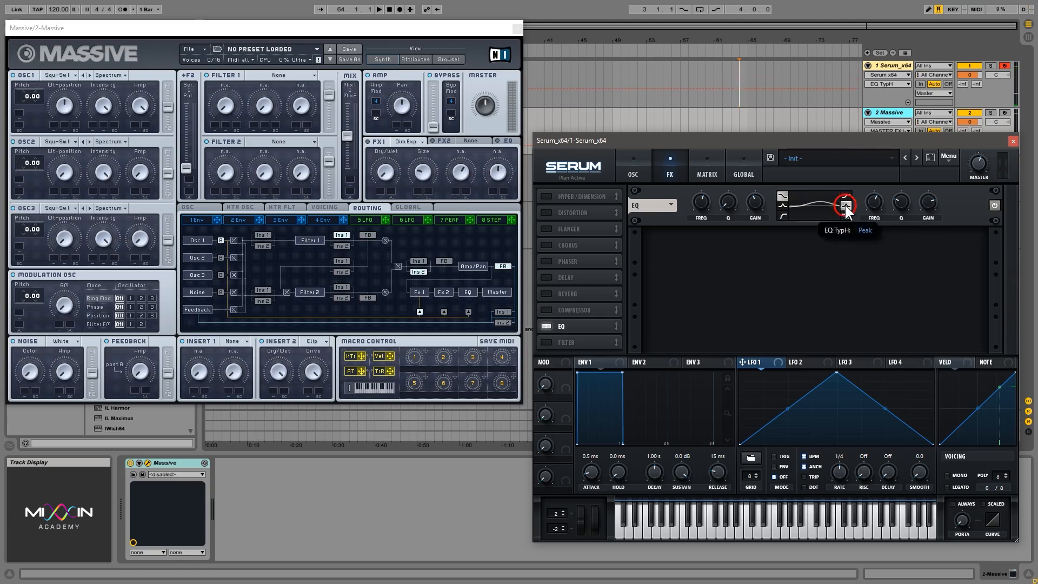
pyautogui.moveTo(901, 200); pyautogui.dragTo(920, 275)
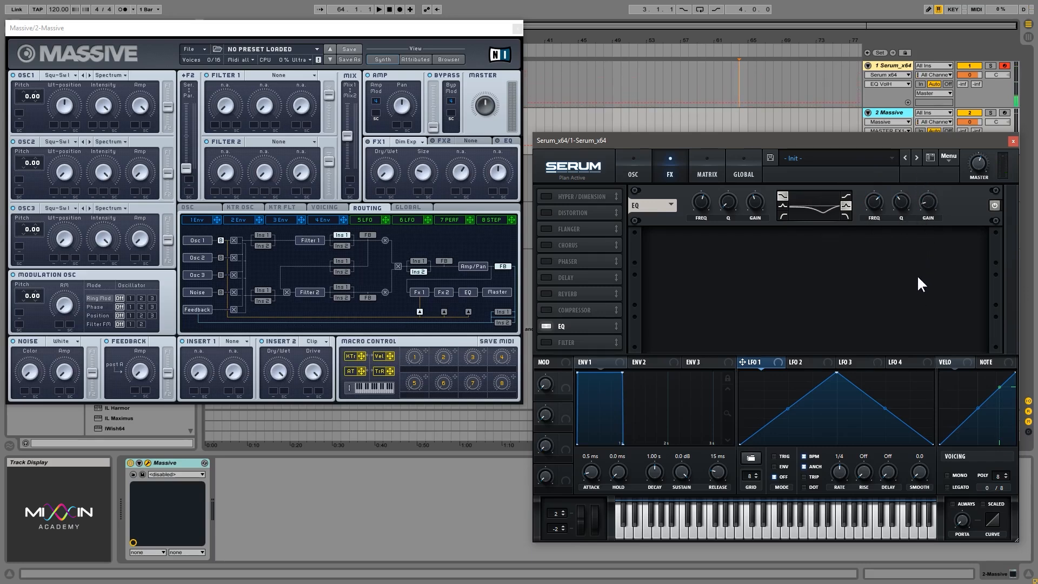
pyautogui.moveTo(926, 202); pyautogui.dragTo(922, 238)
# - Switch the EQ's high band to a high-cut shape and its low band to a low-cut shape
pyautogui.moveTo(847, 214); pyautogui.dragTo(835, 239)
pyautogui.click(845, 216)
pyautogui.click(783, 215)
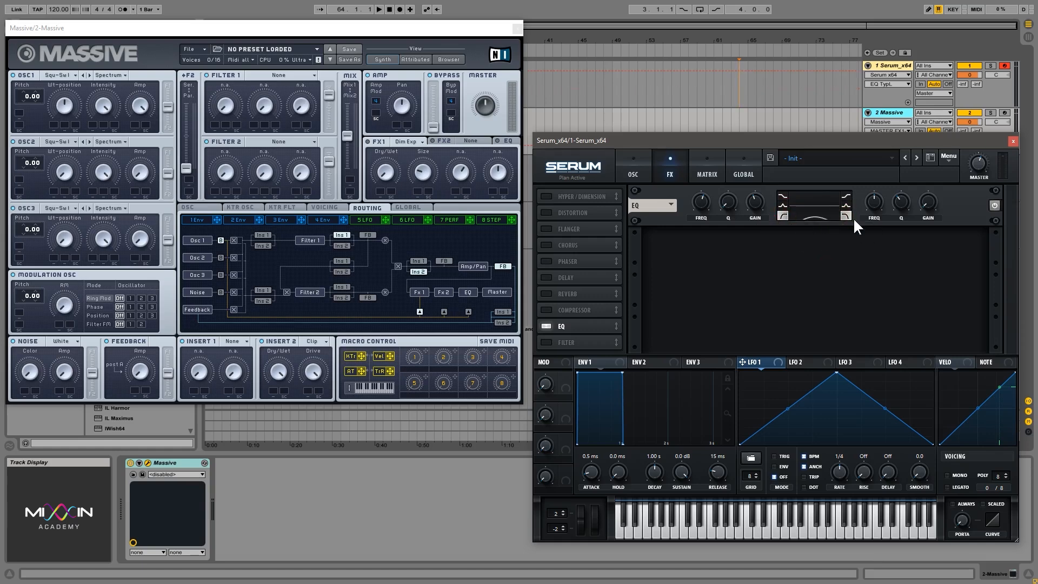
# - Sweep the frequencies of both EQ cut bands and adjust the low band's Q, ending the low cut at about 99 Hz
pyautogui.moveTo(707, 201); pyautogui.dragTo(722, 304)
pyautogui.moveTo(871, 203); pyautogui.dragTo(871, 240)
pyautogui.click(900, 193)
pyautogui.moveTo(879, 206); pyautogui.dragTo(857, 169)
pyautogui.moveTo(703, 202)
pyautogui.mouseDown()
pyautogui.moveTo(691, 70)
pyautogui.moveTo(722, 202)
pyautogui.mouseUp()
pyautogui.moveTo(729, 201)
pyautogui.mouseDown()
pyautogui.moveTo(708, 148)
pyautogui.moveTo(702, 201)
pyautogui.moveTo(708, 119)
pyautogui.moveTo(703, 208)
pyautogui.moveTo(704, 178)
pyautogui.moveTo(703, 200)
pyautogui.moveTo(719, 193)
pyautogui.mouseUp()
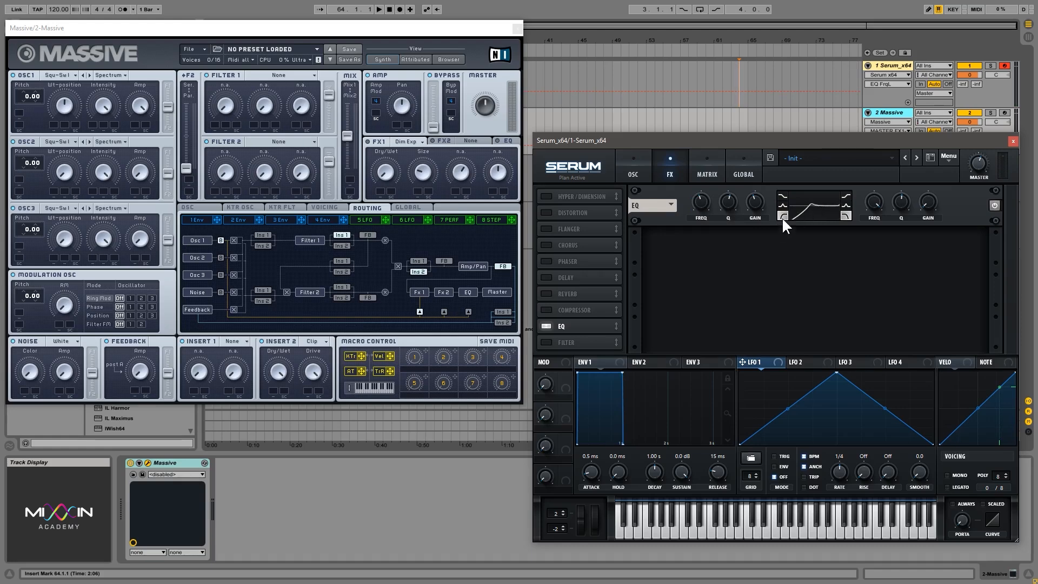
pyautogui.moveTo(703, 201); pyautogui.dragTo(696, 229)
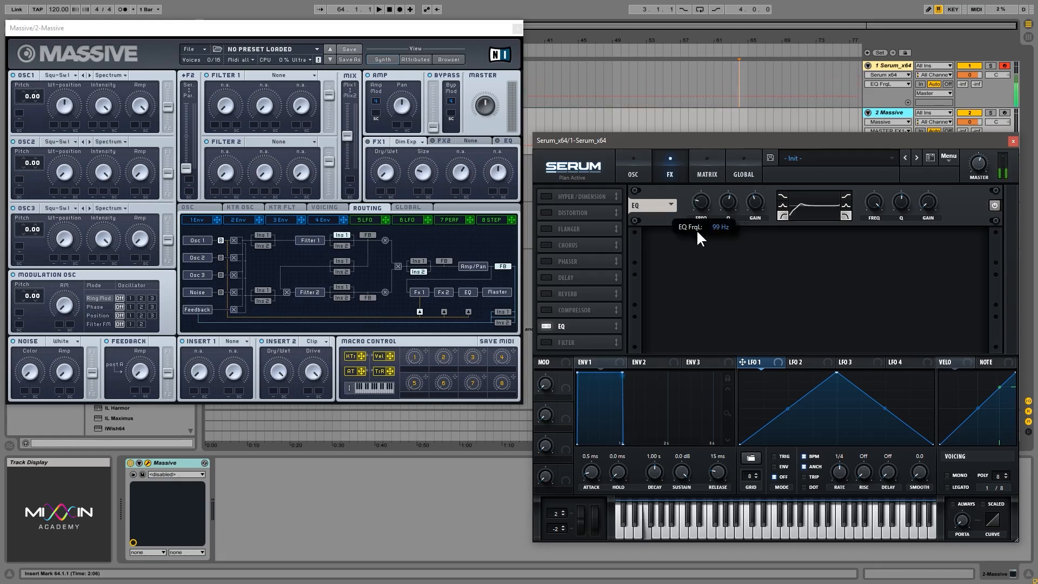
# - Replace the EQ with the Filter effect and compare it with the filter on the oscillator page
pyautogui.click(546, 326)
pyautogui.click(547, 342)
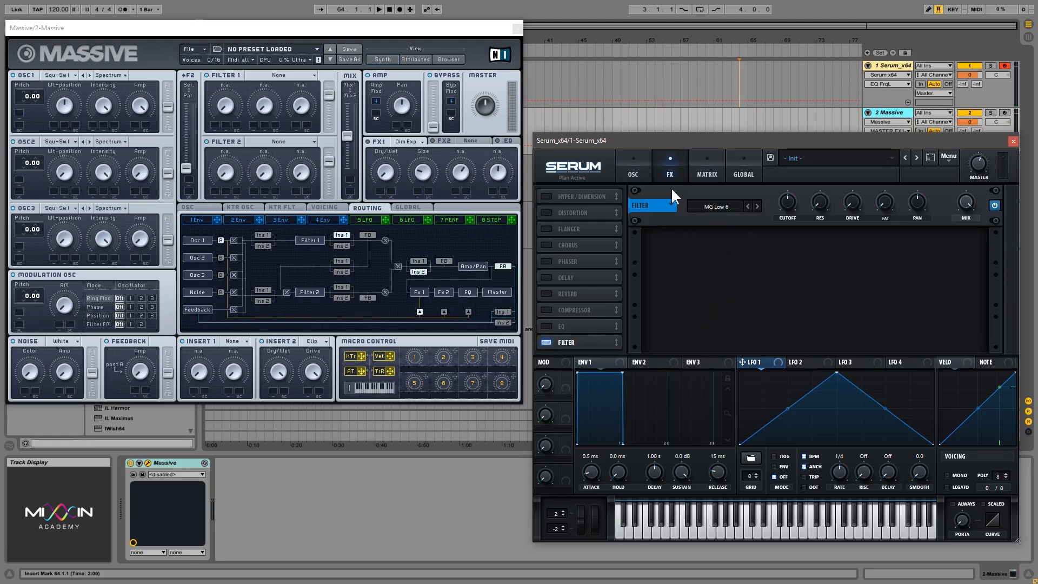
pyautogui.click(646, 163)
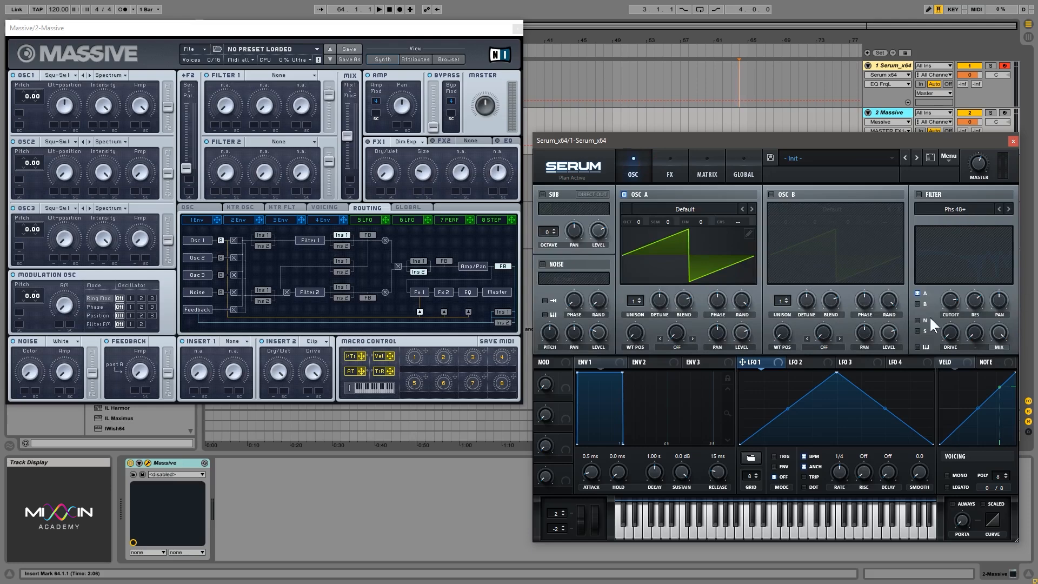
pyautogui.click(669, 165)
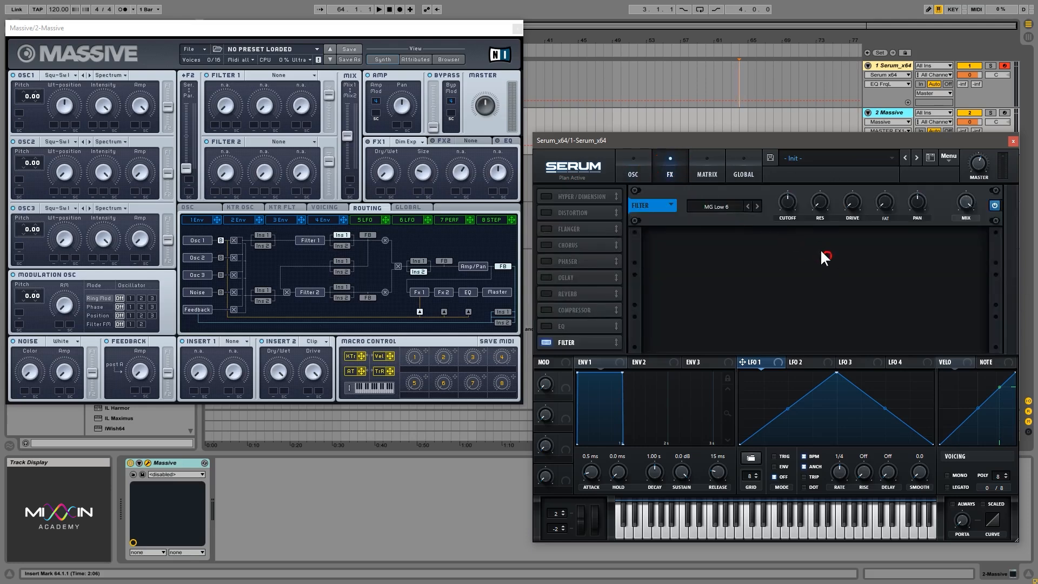
# - Browse the Filter effect's type categories, including Misc, and keep MG Low 6
pyautogui.click(717, 205)
pyautogui.click(747, 234)
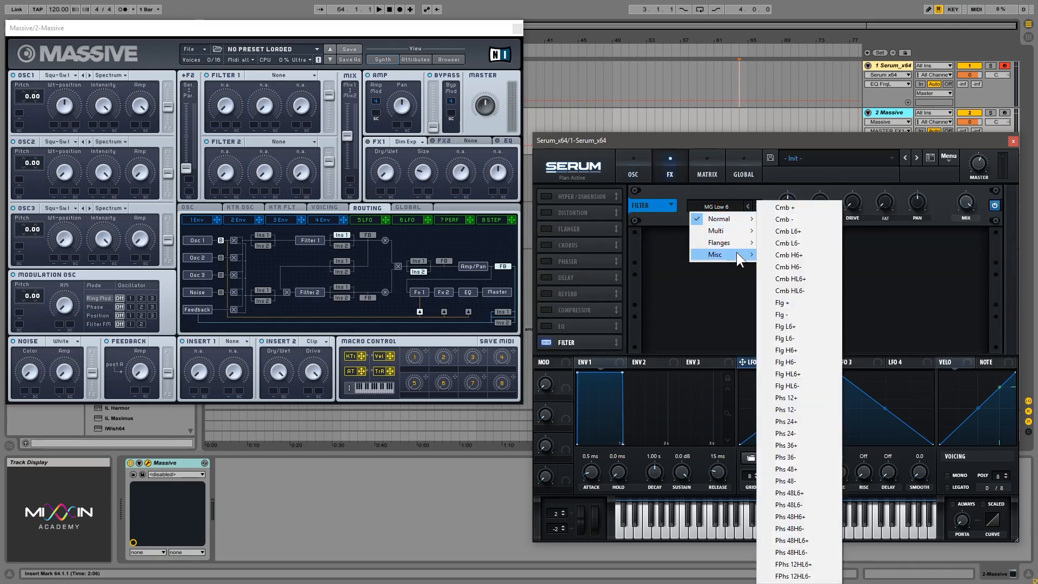
pyautogui.click(849, 233)
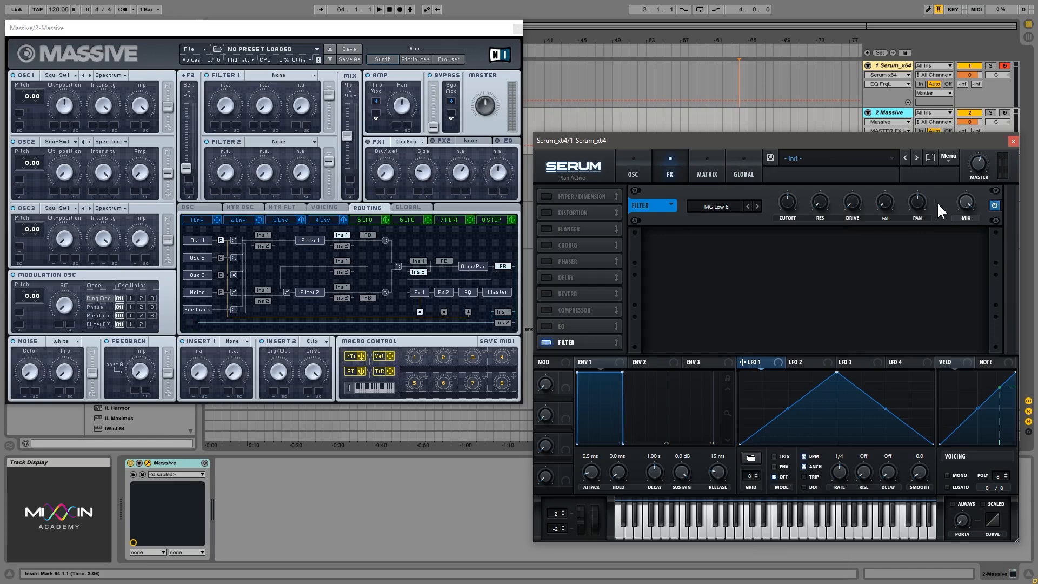
# - Compare the Filter effect with the oscillator page's filter again, and sweep the effect's Mix down to 0% and back up
pyautogui.click(643, 170)
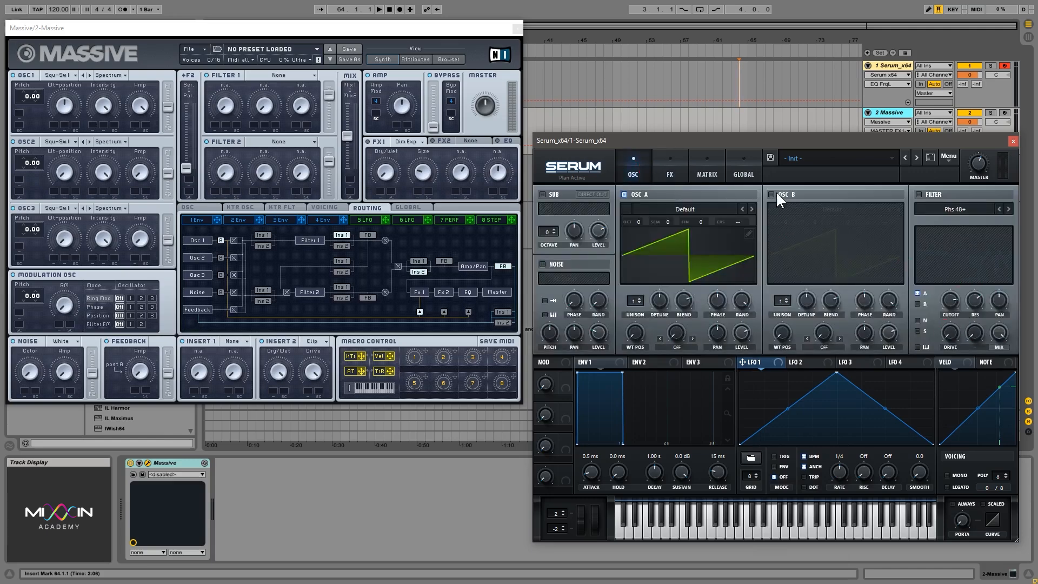
pyautogui.click(670, 163)
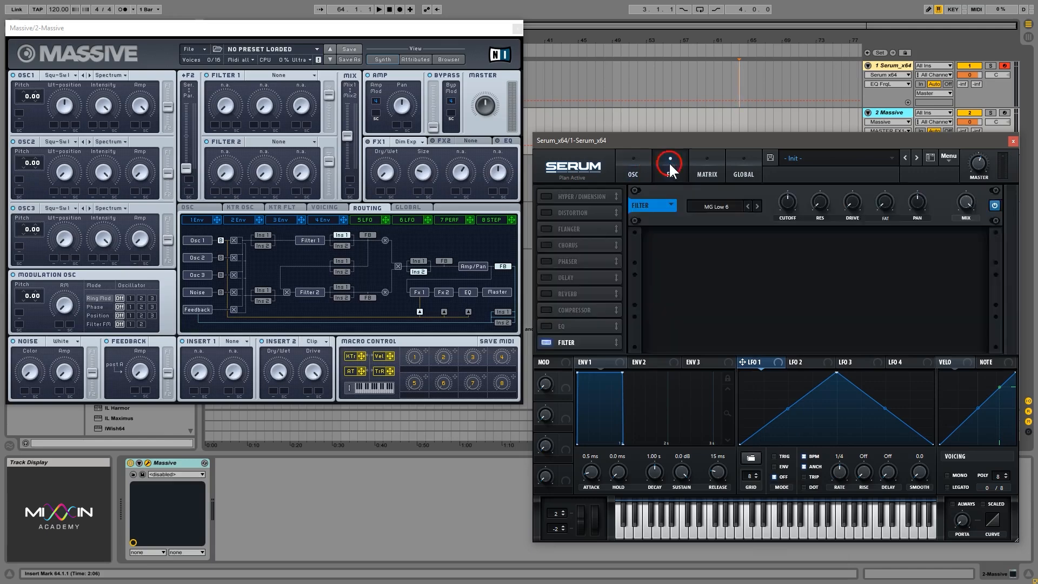
pyautogui.click(886, 205)
pyautogui.moveTo(974, 206)
pyautogui.mouseDown()
pyautogui.moveTo(972, 254)
pyautogui.moveTo(995, 348)
pyautogui.moveTo(971, 193)
pyautogui.mouseUp()
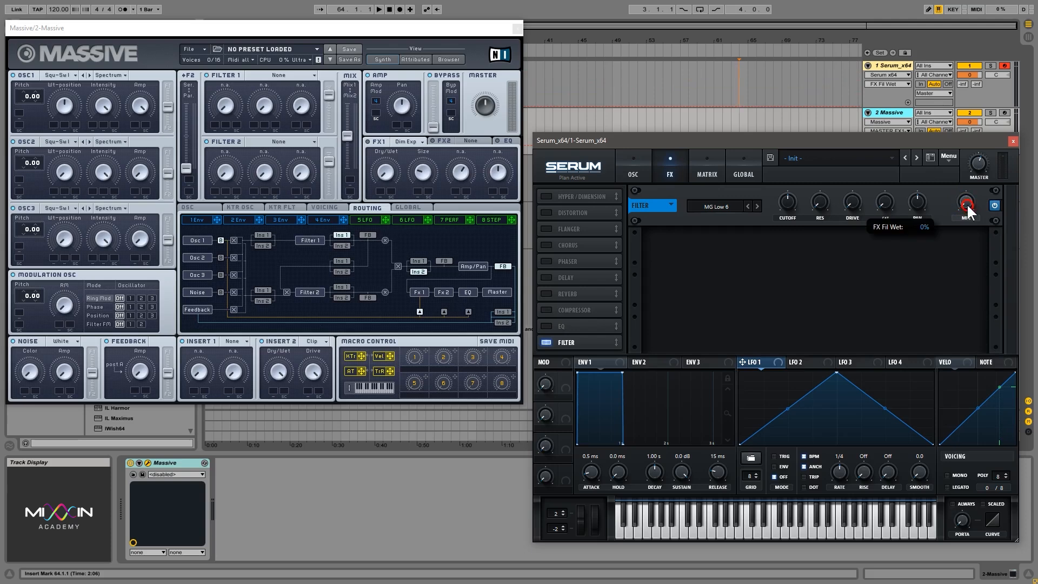
pyautogui.moveTo(965, 202); pyautogui.dragTo(968, 63)
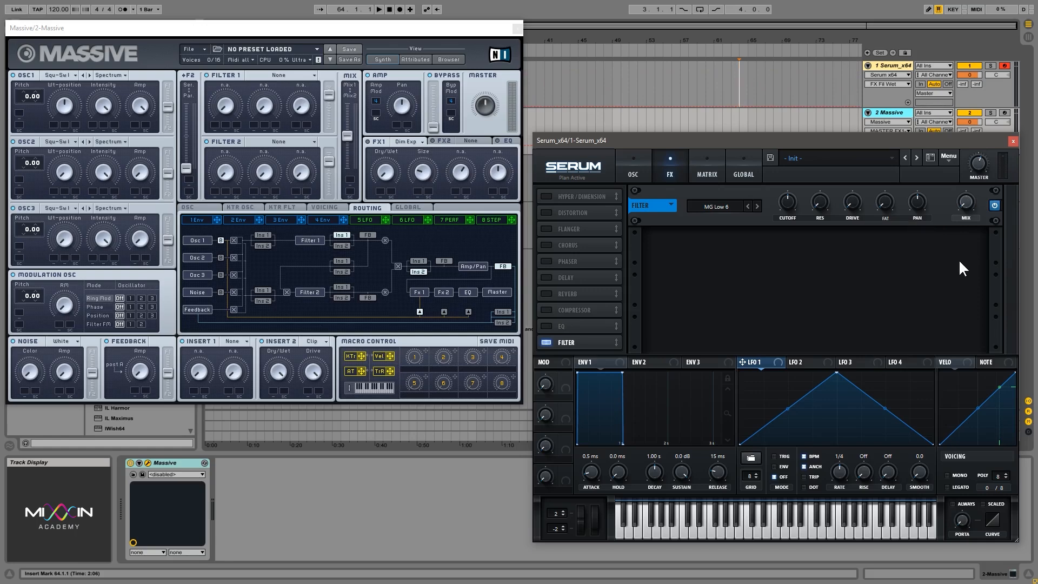
# - Close the Serum plugin window and move the Massive window to the middle of the screen
pyautogui.click(1013, 141)
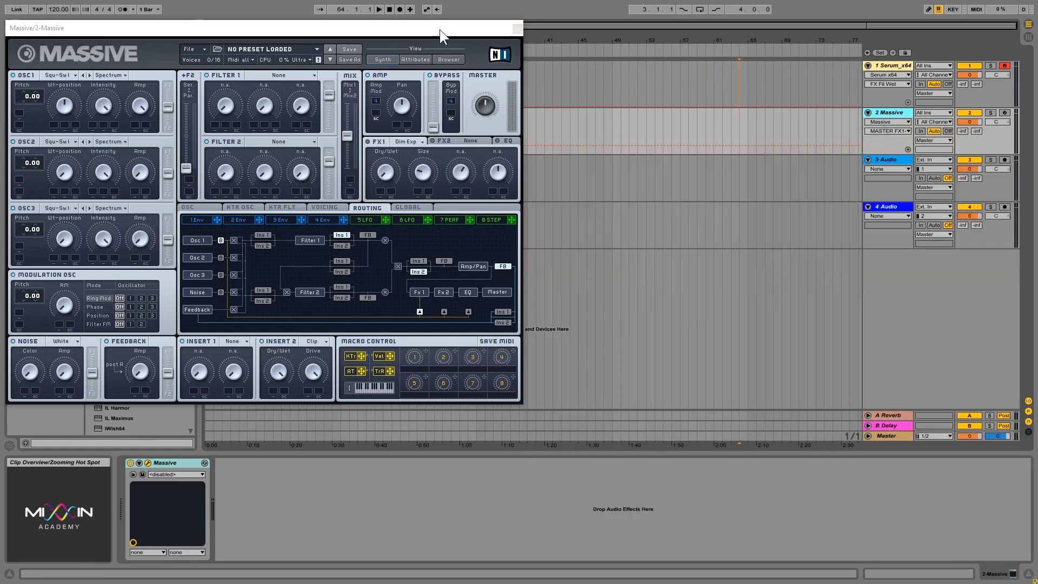
pyautogui.moveTo(439, 29); pyautogui.dragTo(722, 85)
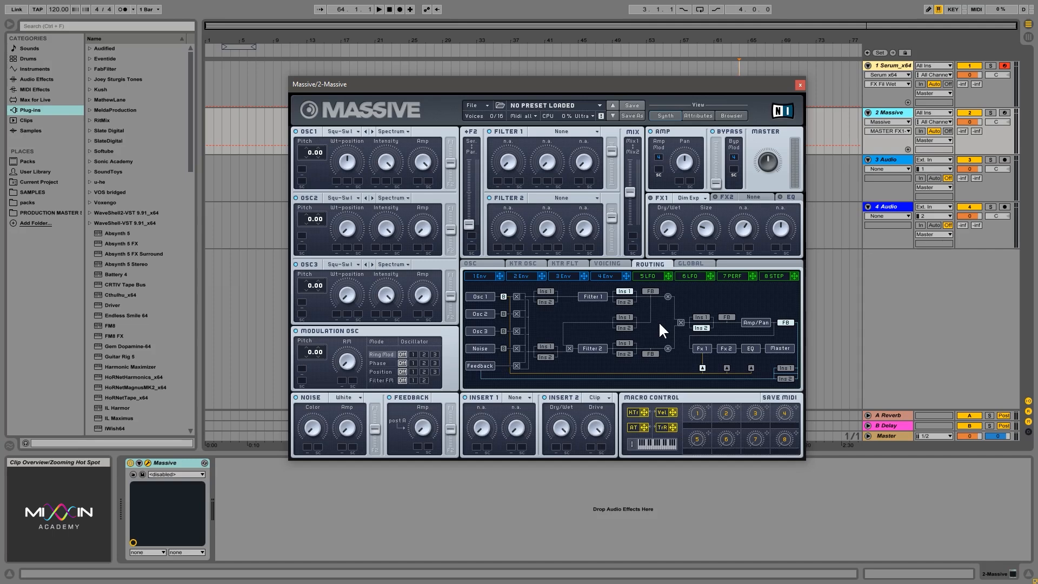
# - Arm the Massive track and look through Massive's FX1, FX2 and EQ pages
pyautogui.click(1001, 112)
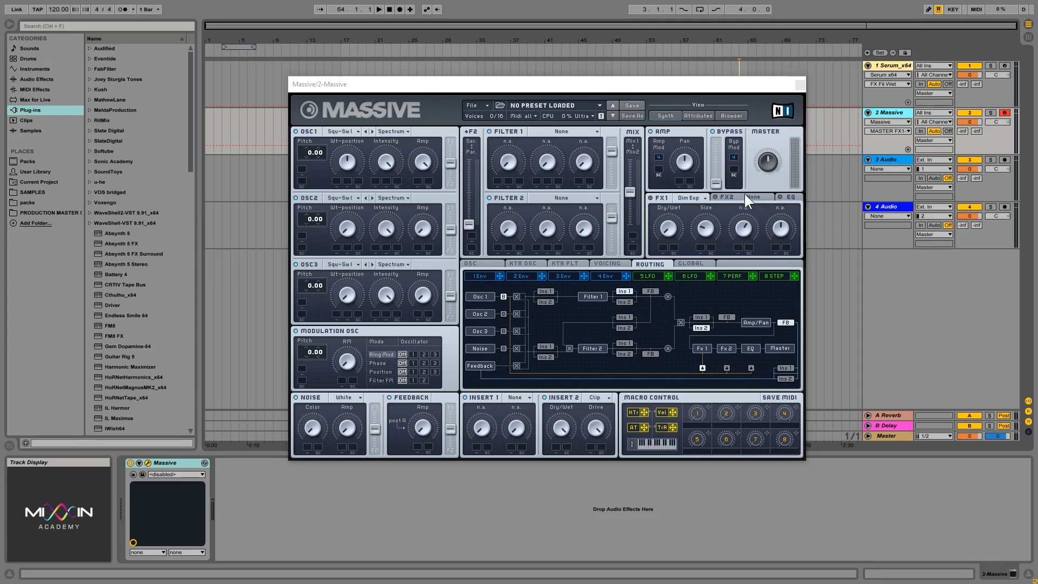
pyautogui.click(725, 196)
pyautogui.click(662, 196)
pyautogui.click(784, 193)
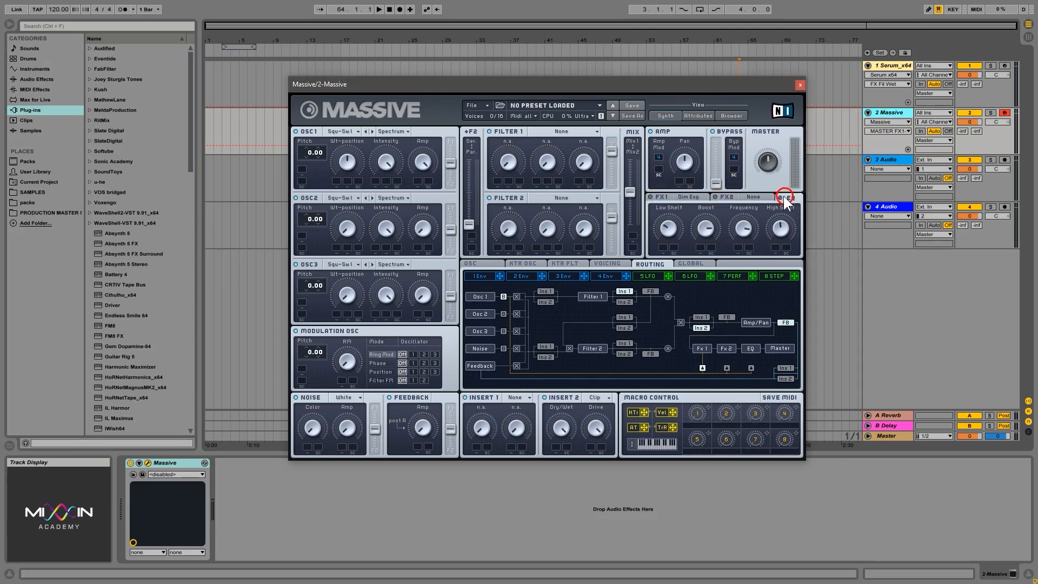
pyautogui.click(662, 199)
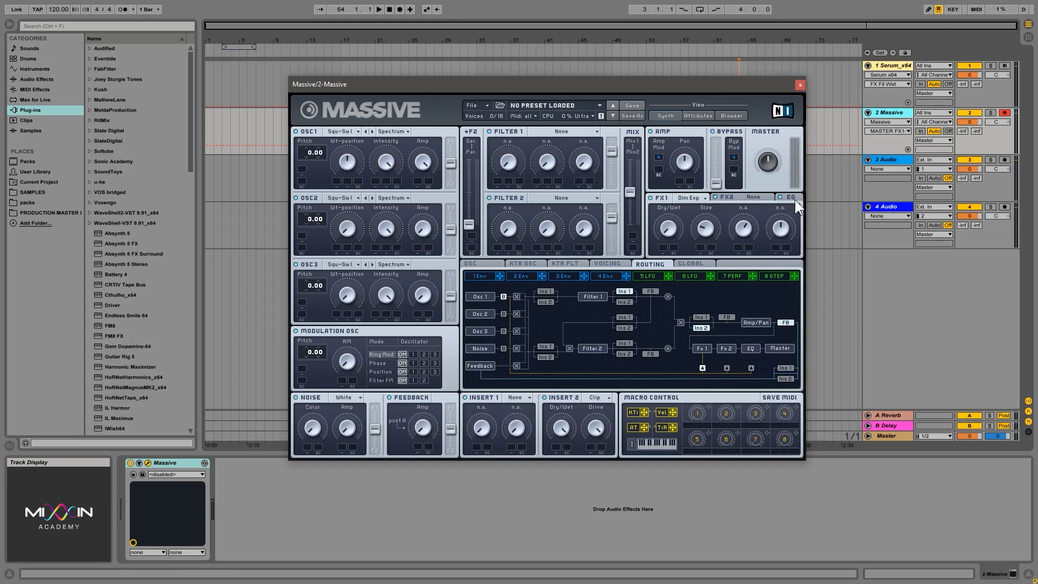
# - Check the effect types available for FX1 and load a Flanger Negative in FX2
pyautogui.click(692, 198)
pyautogui.click(764, 203)
pyautogui.click(762, 196)
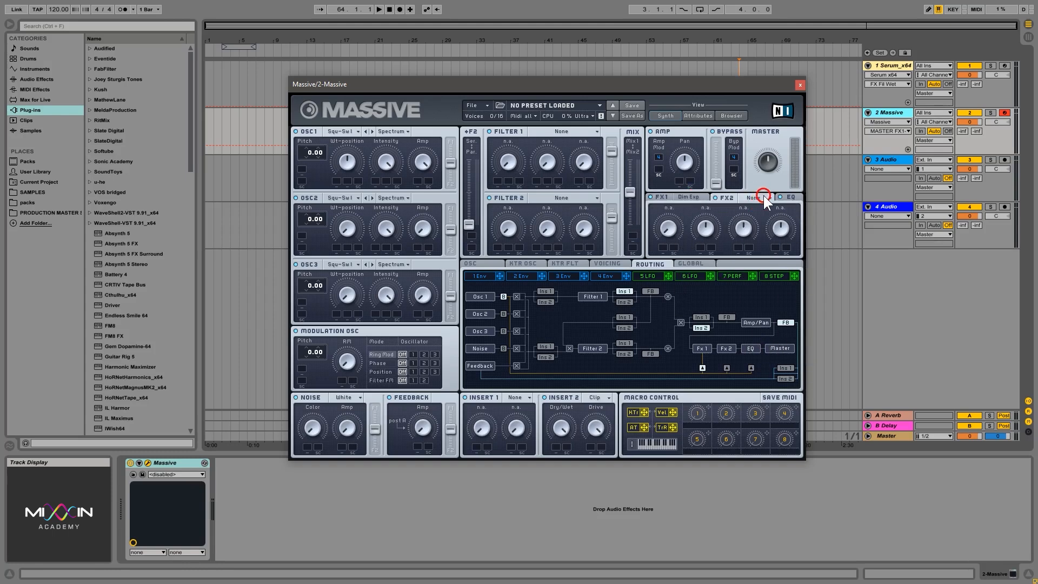
pyautogui.click(757, 224)
# - Show Massive's EQ page, raise the Low Shelf and adjust the High Shelf
pyautogui.click(792, 197)
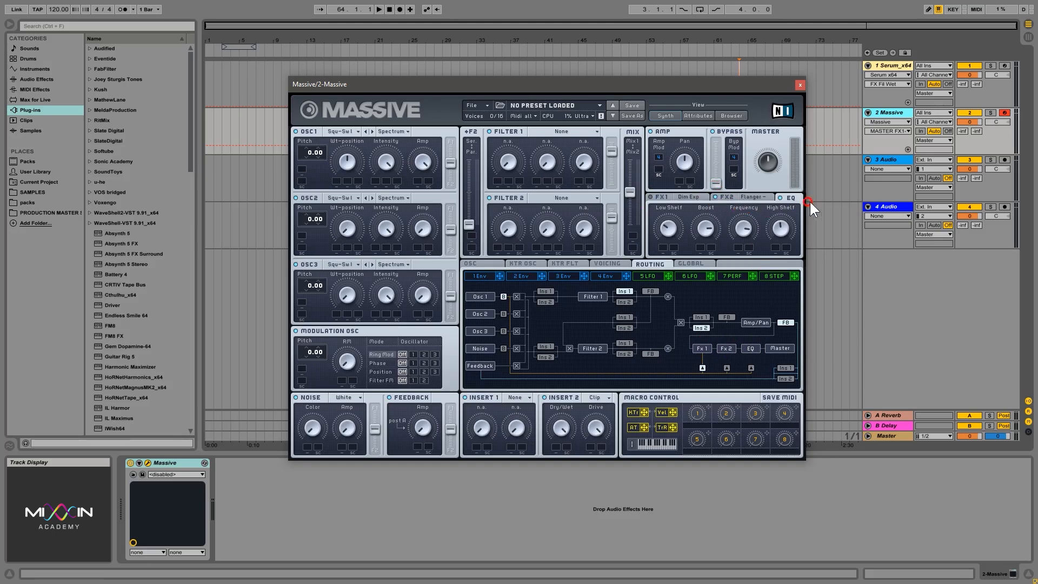
pyautogui.click(791, 198)
pyautogui.moveTo(669, 228); pyautogui.dragTo(674, 200)
pyautogui.click(783, 232)
pyautogui.click(669, 228)
# - Sweep the EQ's Boost and Frequency up and down while playing notes to demonstrate the peak band
pyautogui.moveTo(742, 231); pyautogui.dragTo(740, 261)
pyautogui.moveTo(706, 232); pyautogui.dragTo(714, 303)
pyautogui.moveTo(720, 226); pyautogui.dragTo(708, 284)
pyautogui.moveTo(740, 239); pyautogui.dragTo(757, 207)
pyautogui.moveTo(703, 228); pyautogui.dragTo(705, 221)
pyautogui.moveTo(737, 229); pyautogui.dragTo(711, 299)
pyautogui.click(764, 211)
pyautogui.click(742, 260)
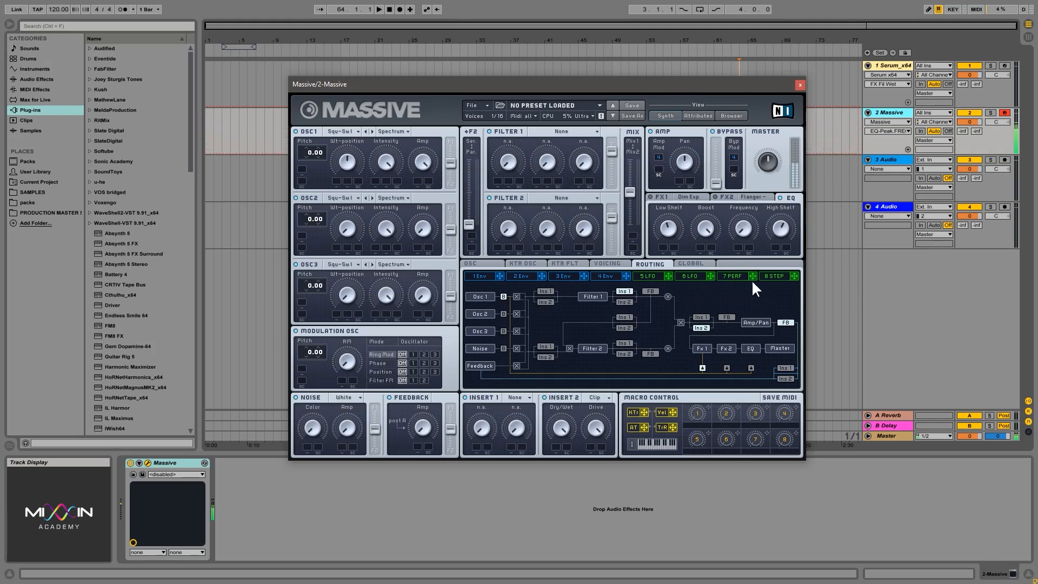
pyautogui.click(693, 223)
pyautogui.moveTo(747, 229); pyautogui.dragTo(750, 304)
# - Compare the effect types offered by FX1 and FX2, keeping Dimension Expander in FX1 and Flanger Negative in FX2
pyautogui.click(733, 197)
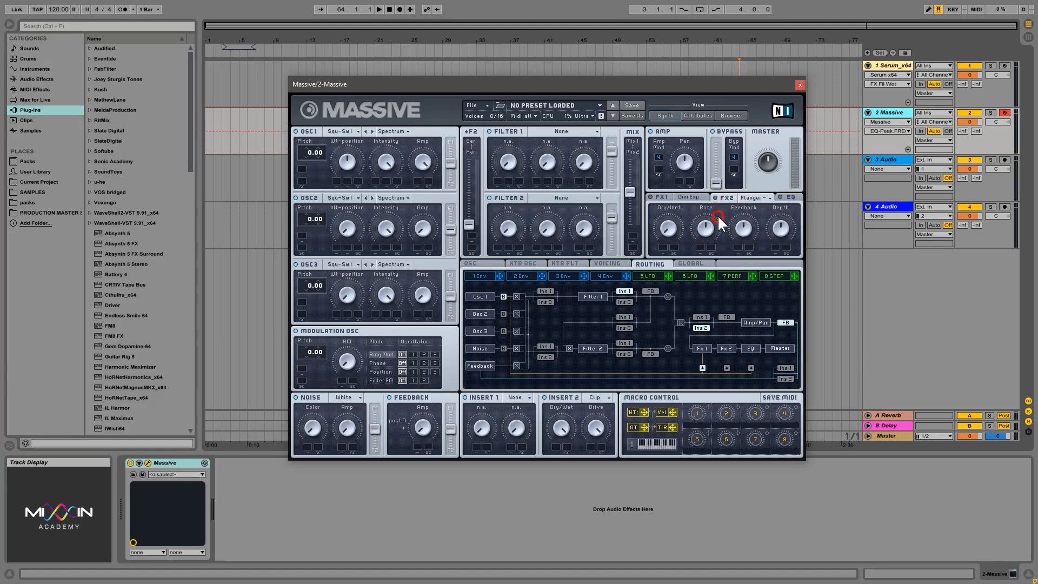
pyautogui.click(656, 196)
pyautogui.click(692, 198)
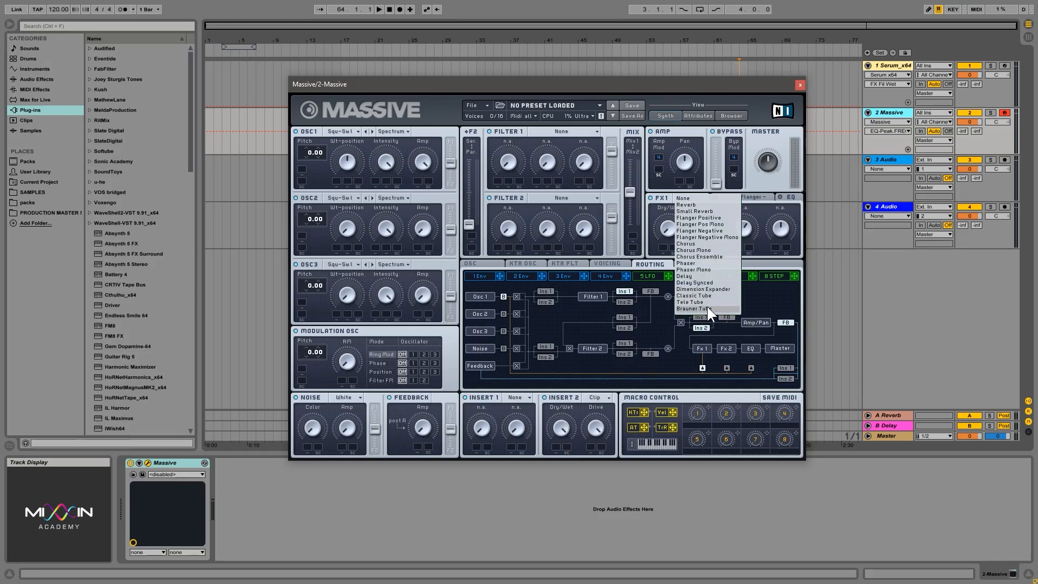
pyautogui.click(703, 290)
pyautogui.click(720, 196)
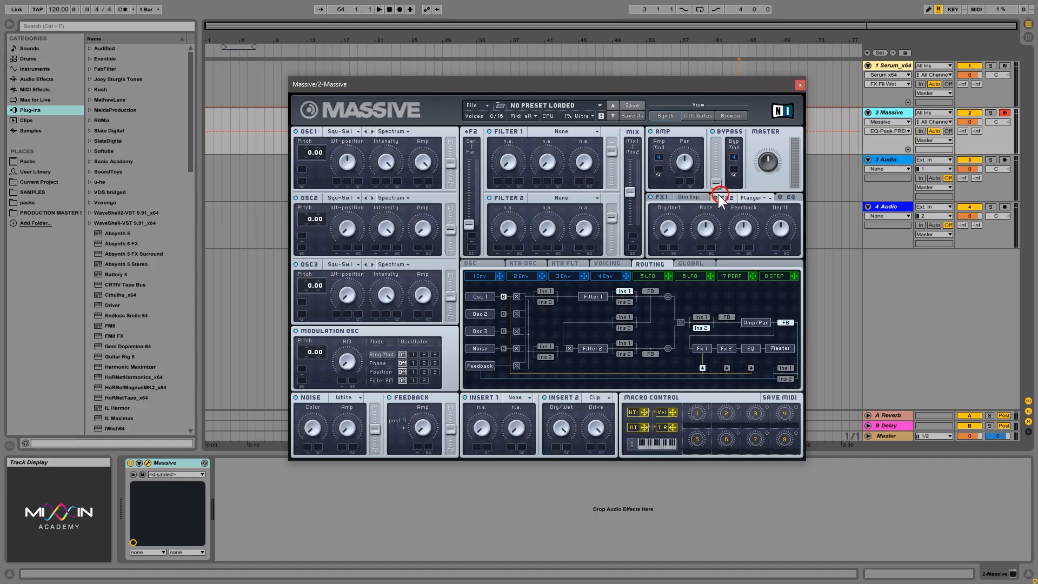
pyautogui.click(738, 199)
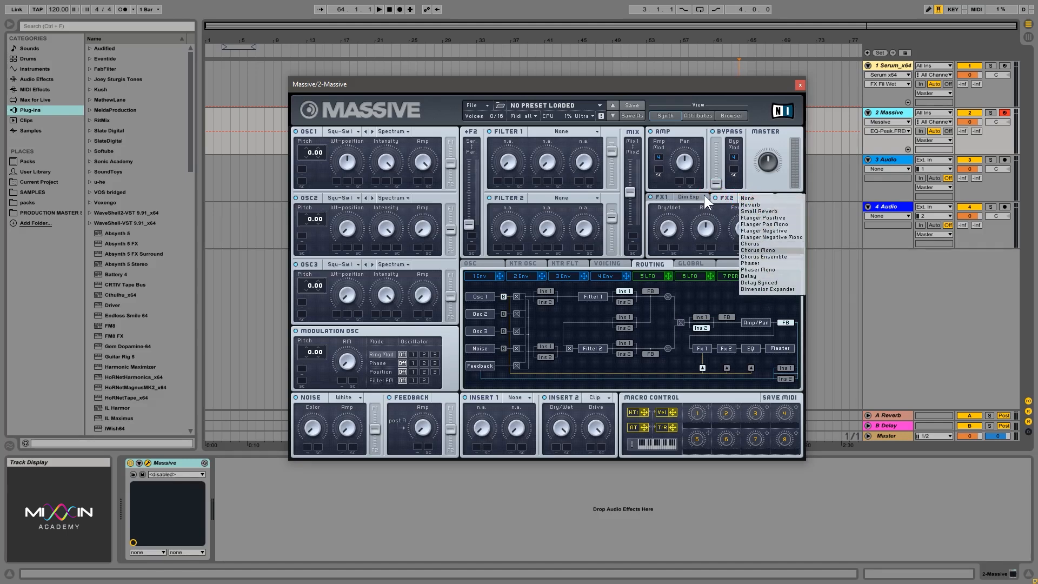
pyautogui.click(762, 231)
pyautogui.click(689, 195)
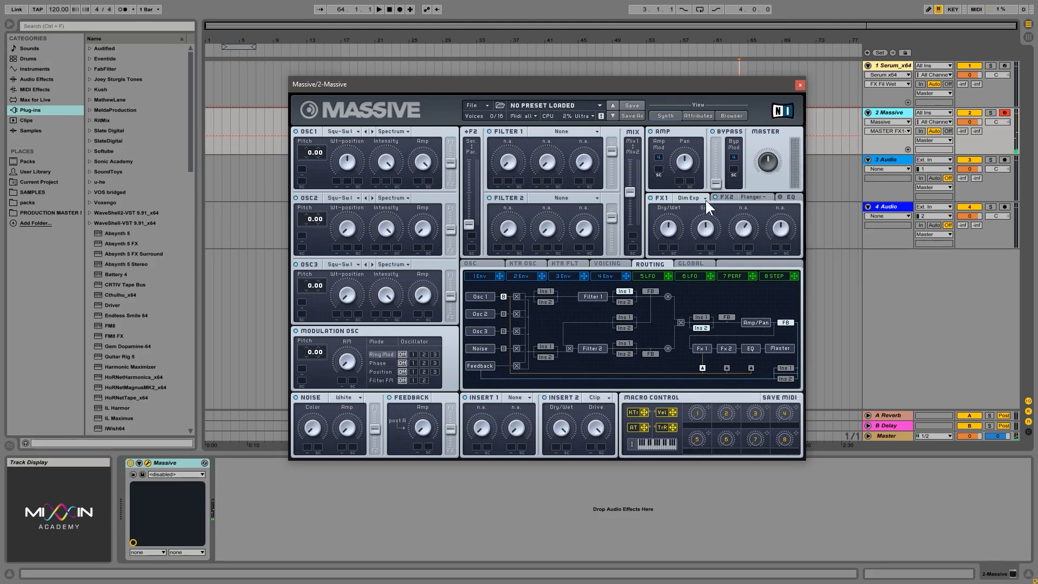
# - Raise OSC1's Wt-position, check FX1 and FX2 with the sound playing, and review FX1's effect types again
pyautogui.click(336, 62)
pyautogui.click(650, 197)
pyautogui.click(713, 196)
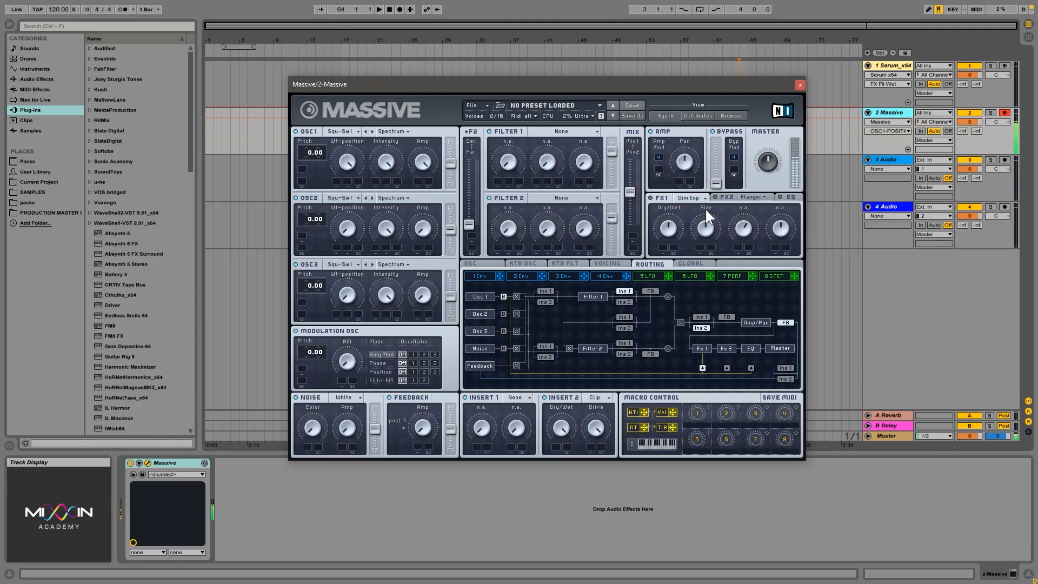
pyautogui.click(716, 196)
pyautogui.click(690, 197)
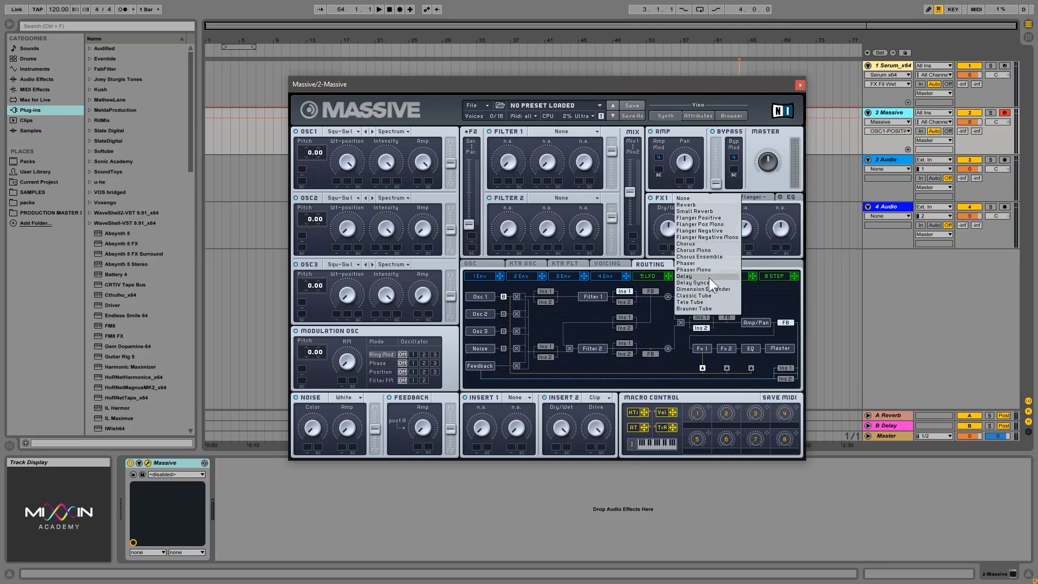
pyautogui.click(748, 195)
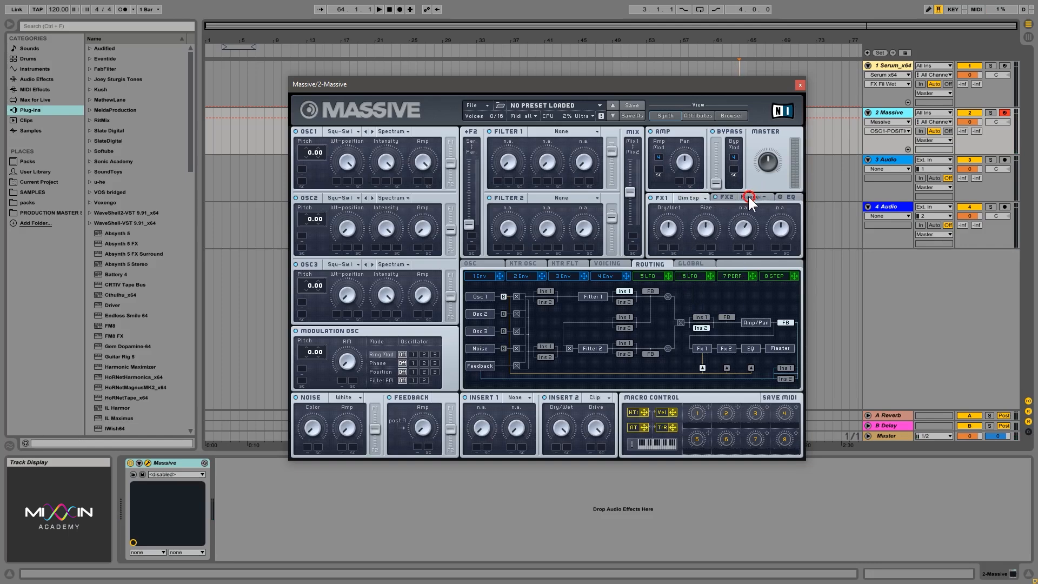
pyautogui.click(650, 196)
# - Point out the Insert 1 and 2 effects, route Insert 1 after Filter 2, and move the filter mix fully to Mix2
pyautogui.click(486, 396)
pyautogui.click(555, 396)
pyautogui.click(466, 398)
pyautogui.click(546, 291)
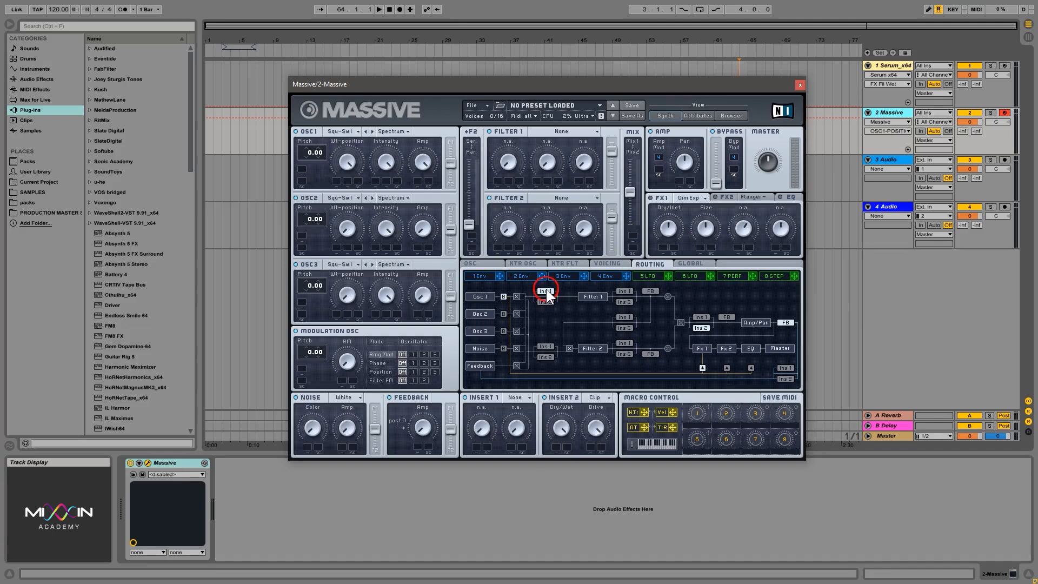
pyautogui.click(711, 340)
pyautogui.click(624, 343)
pyautogui.moveTo(630, 194); pyautogui.dragTo(636, 266)
# - Set Insert 2 to None and check the effect types available for Insert 1
pyautogui.click(595, 398)
pyautogui.click(595, 394)
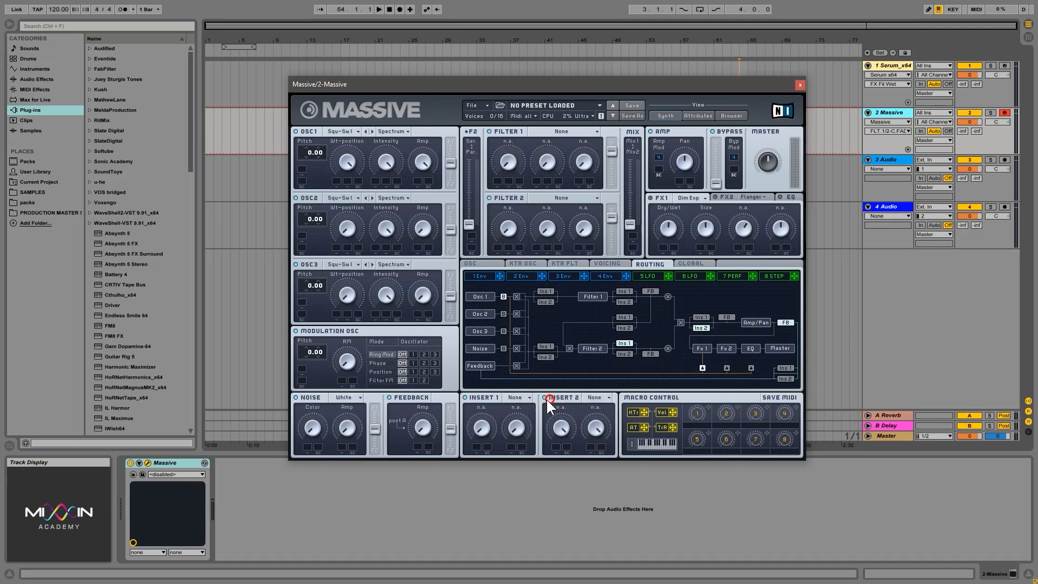
pyautogui.click(528, 398)
pyautogui.click(502, 402)
# - Try Insert 1 at several points in the routing and place it just before Amp/Pan
pyautogui.click(548, 291)
pyautogui.click(617, 318)
pyautogui.click(629, 343)
pyautogui.click(701, 318)
pyautogui.click(790, 368)
pyautogui.click(784, 369)
# - Load Simple Delay in Insert 1 and raise its Dry/Wet
pyautogui.click(516, 400)
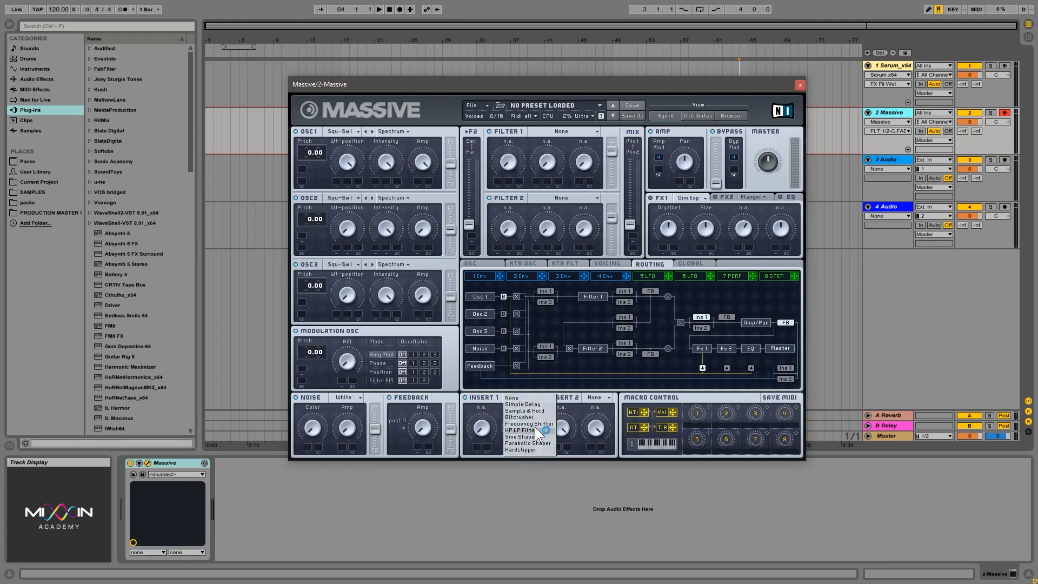
pyautogui.click(537, 404)
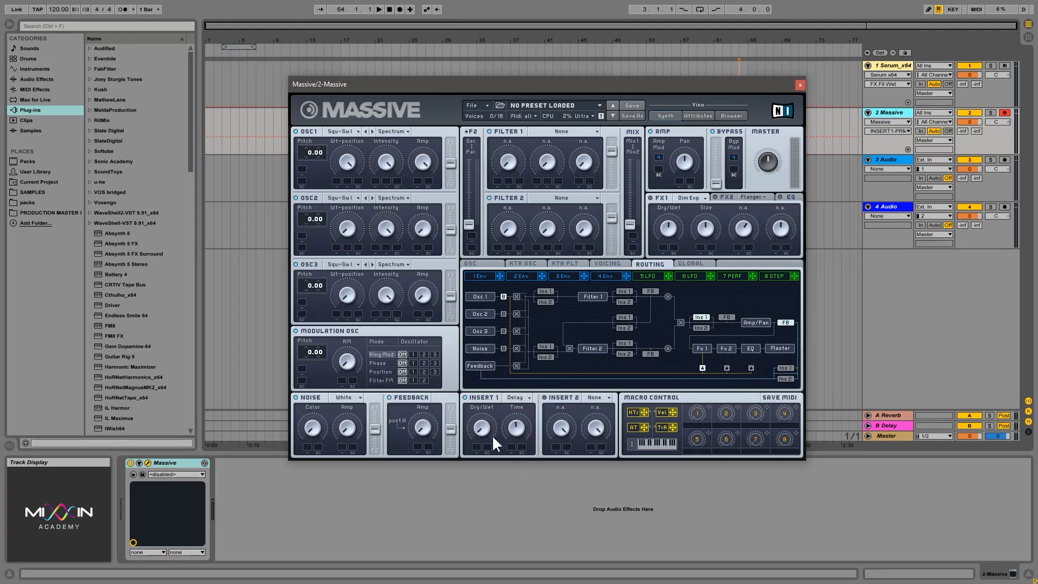
pyautogui.moveTo(492, 434); pyautogui.dragTo(473, 380)
# - Switch Insert 1 to Sample & Hold, raise its Dry/Wet and adjust its Pitch
pyautogui.click(521, 397)
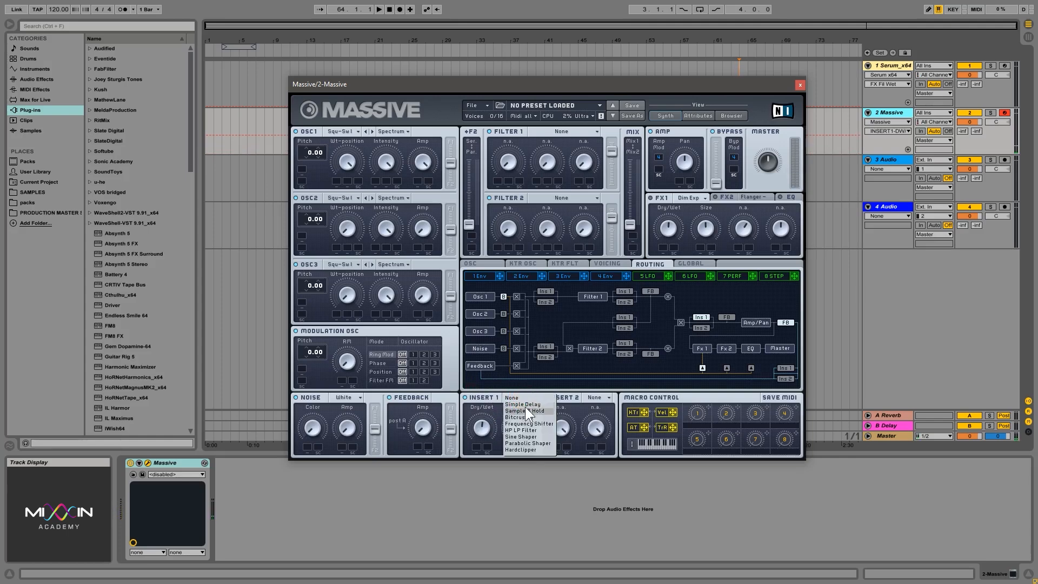
pyautogui.click(525, 410)
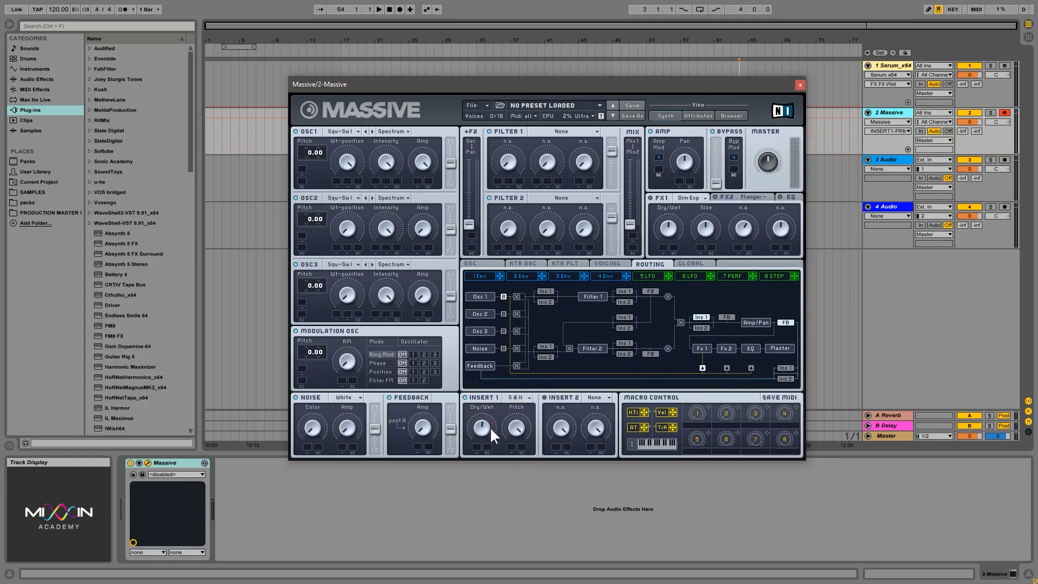
pyautogui.moveTo(489, 427); pyautogui.dragTo(511, 377)
pyautogui.moveTo(520, 427); pyautogui.dragTo(517, 425)
# - Audition Bitcrusher in Insert 1, followed by Frequency Shifter with its Pitch adjusted
pyautogui.click(527, 397)
pyautogui.click(538, 419)
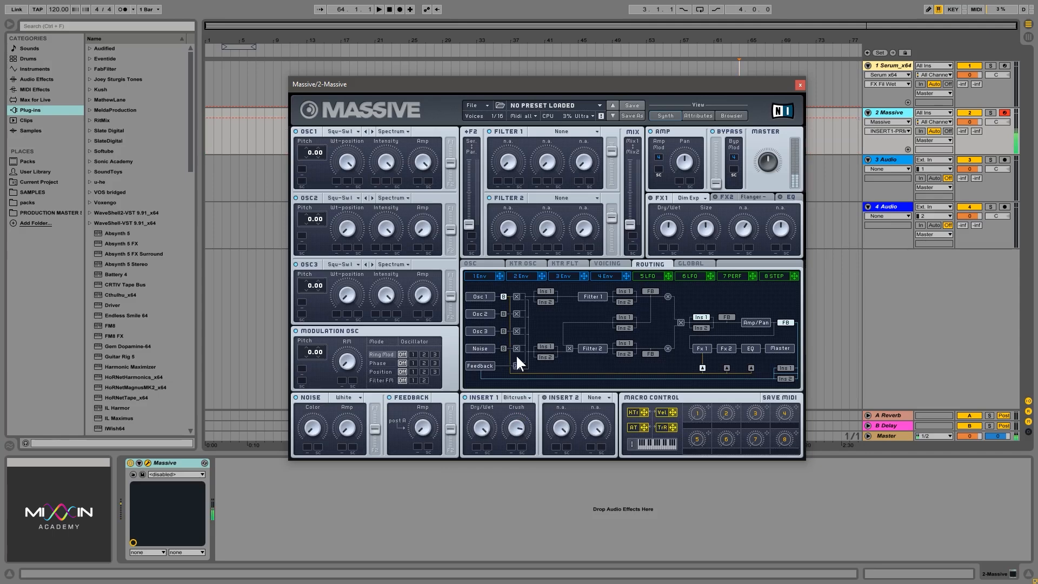
pyautogui.click(525, 396)
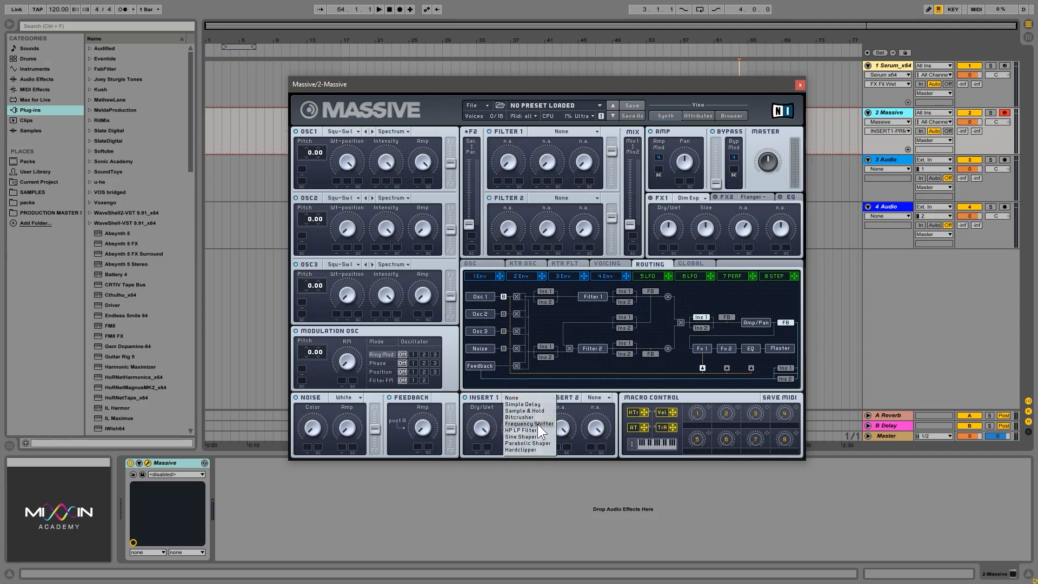
pyautogui.moveTo(510, 426); pyautogui.dragTo(543, 411)
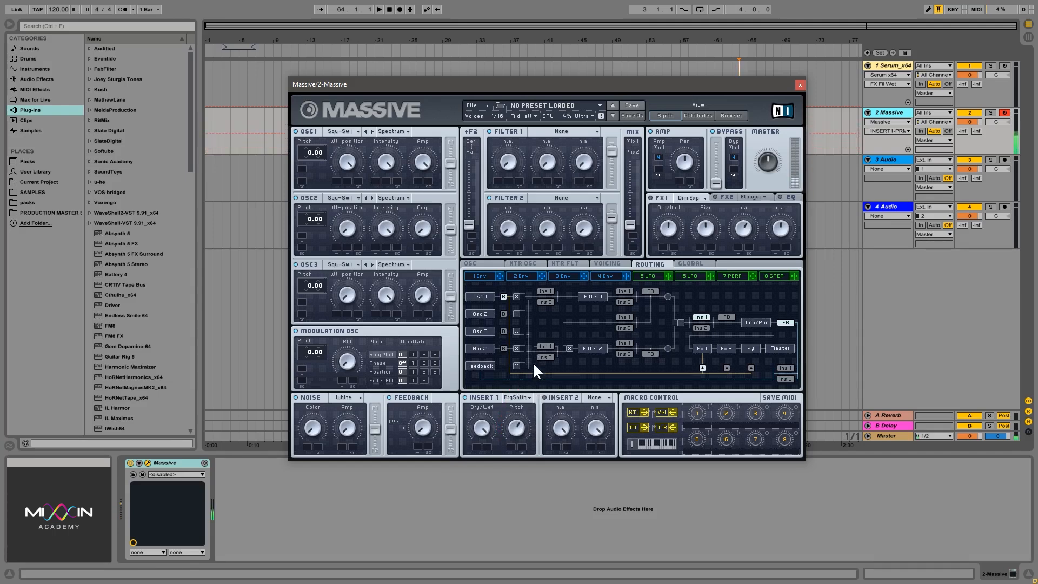
# - Switch Insert 1 to HP LP Filter and sweep its Hp and Lp controls
pyautogui.click(522, 397)
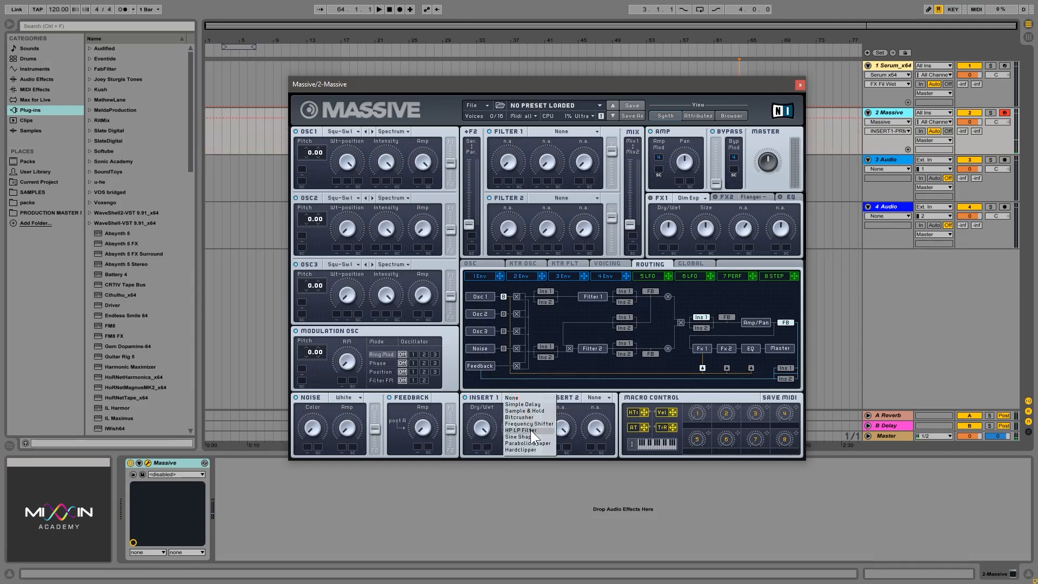
pyautogui.click(521, 430)
pyautogui.moveTo(481, 427); pyautogui.dragTo(512, 582)
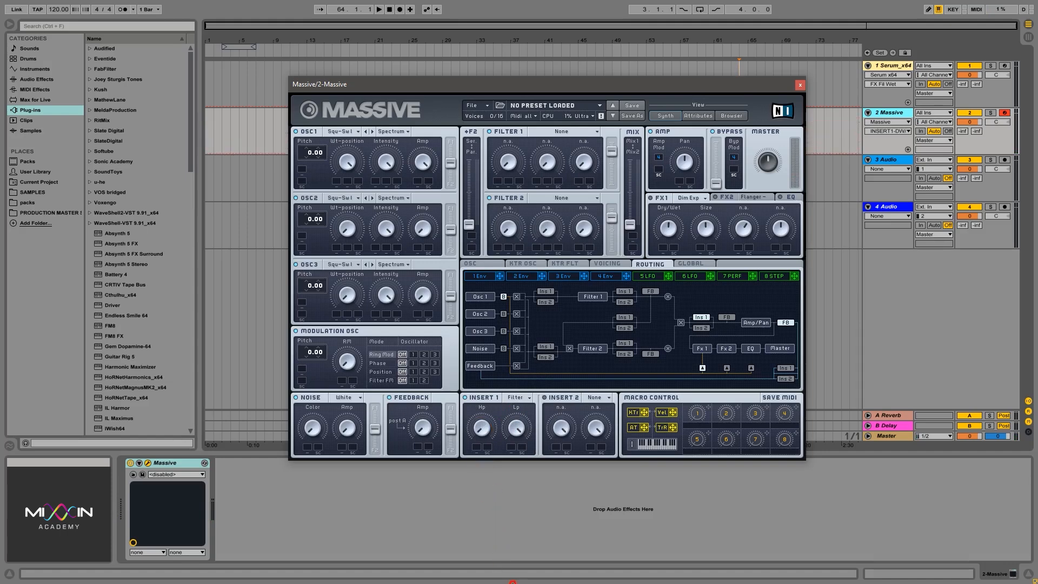
pyautogui.moveTo(483, 426); pyautogui.dragTo(474, 327)
pyautogui.click(516, 429)
pyautogui.moveTo(534, 487); pyautogui.dragTo(511, 381)
# - Switch Insert 1 to Sine Shaper and adjust its Dry/Wet and Drive
pyautogui.click(520, 397)
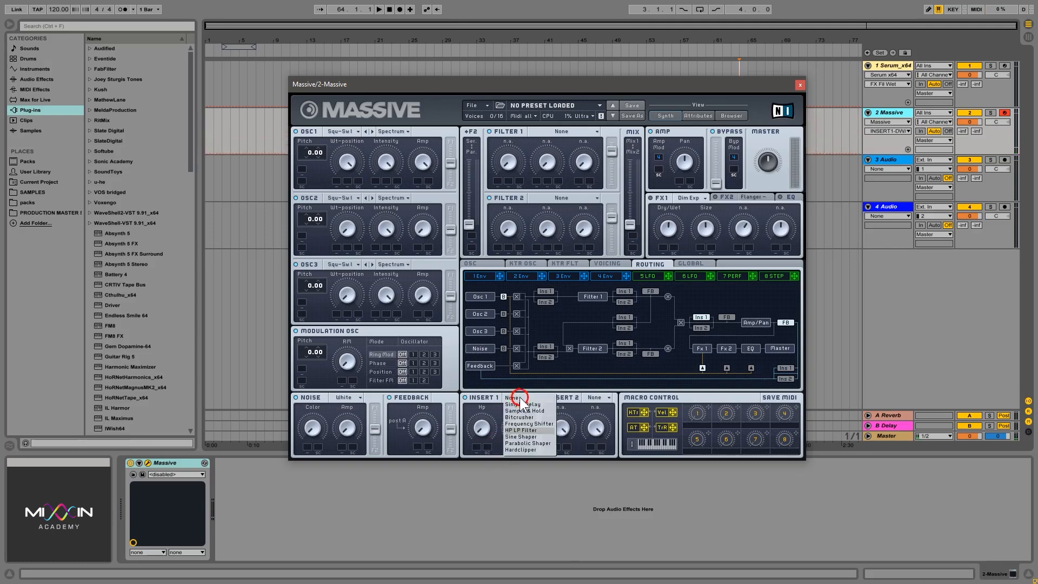
pyautogui.click(534, 436)
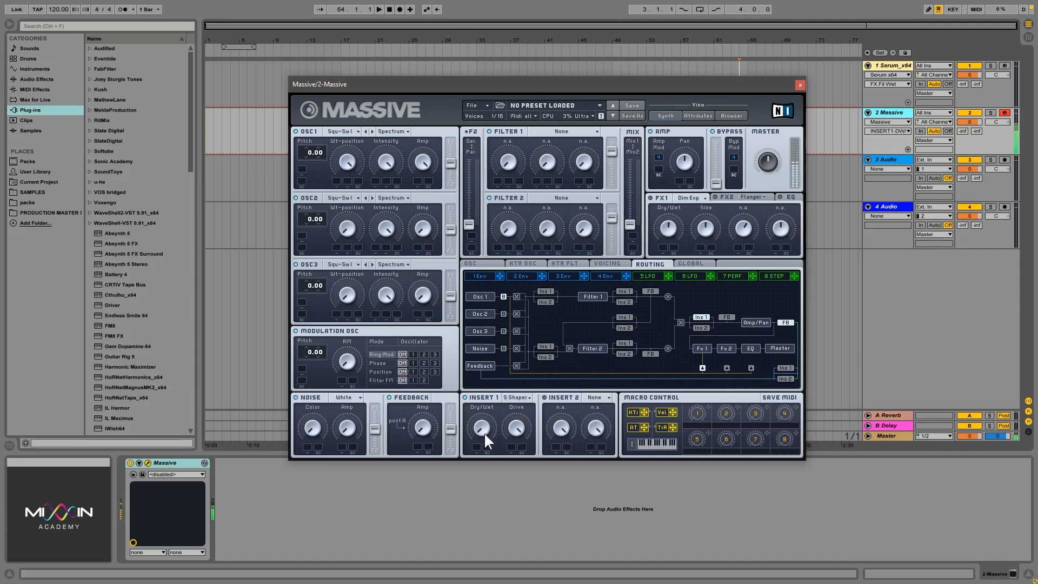
pyautogui.moveTo(484, 432); pyautogui.dragTo(490, 375)
pyautogui.moveTo(533, 511); pyautogui.dragTo(524, 531)
# - Switch Insert 1 to Parabolic Shaper and lower its Dry/Wet
pyautogui.click(517, 398)
pyautogui.click(529, 444)
pyautogui.moveTo(484, 429); pyautogui.dragTo(477, 486)
# - Switch Insert 1 to Hardclipper and raise its Drive and Dry/Wet
pyautogui.click(515, 398)
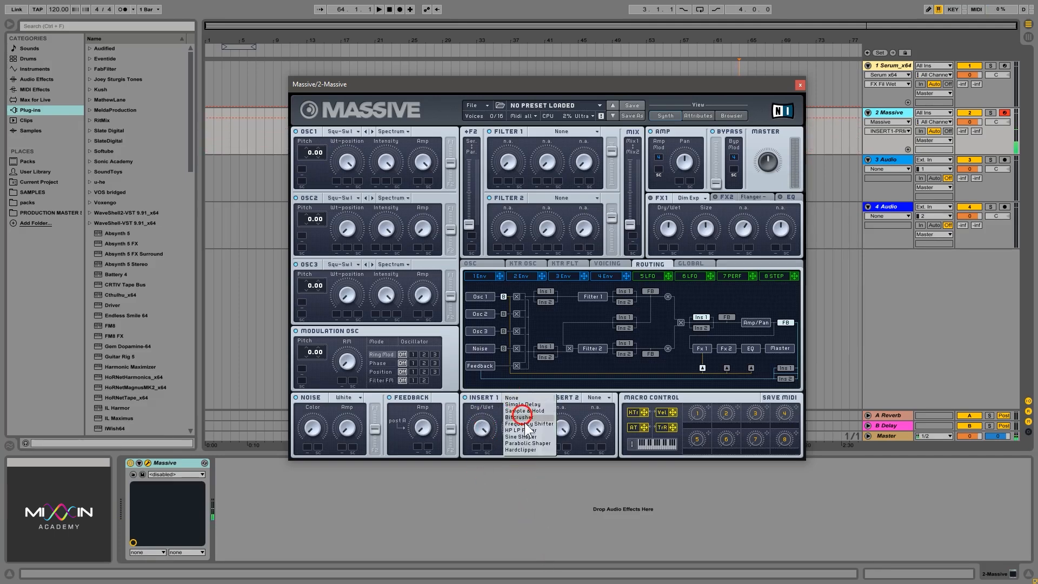
pyautogui.click(528, 450)
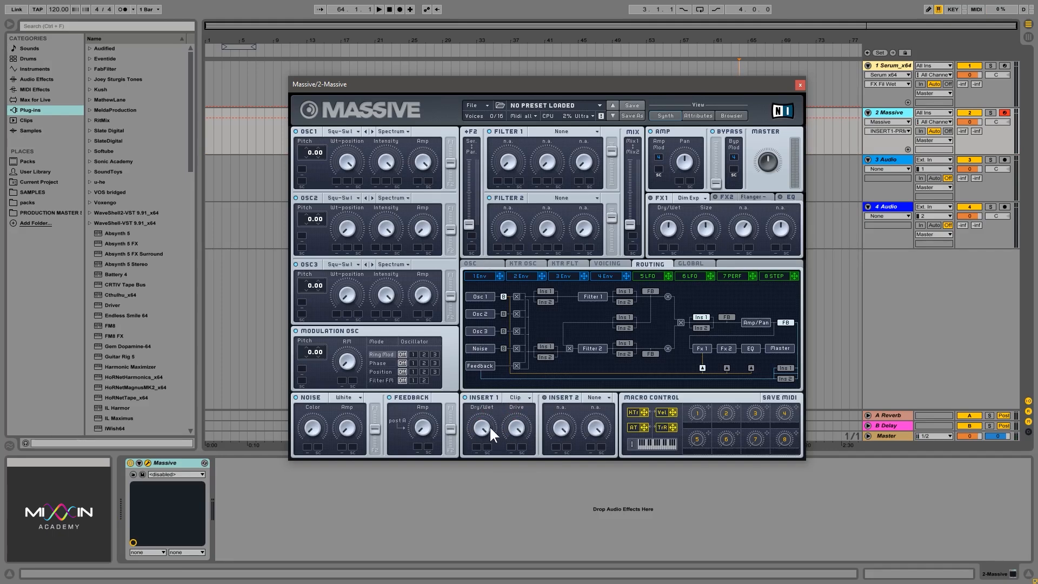
pyautogui.moveTo(511, 426); pyautogui.dragTo(537, 383)
pyautogui.moveTo(481, 427); pyautogui.dragTo(496, 338)
# - Switch to the Serum track, open the Serum plugin window and show its effects rack
pyautogui.click(886, 65)
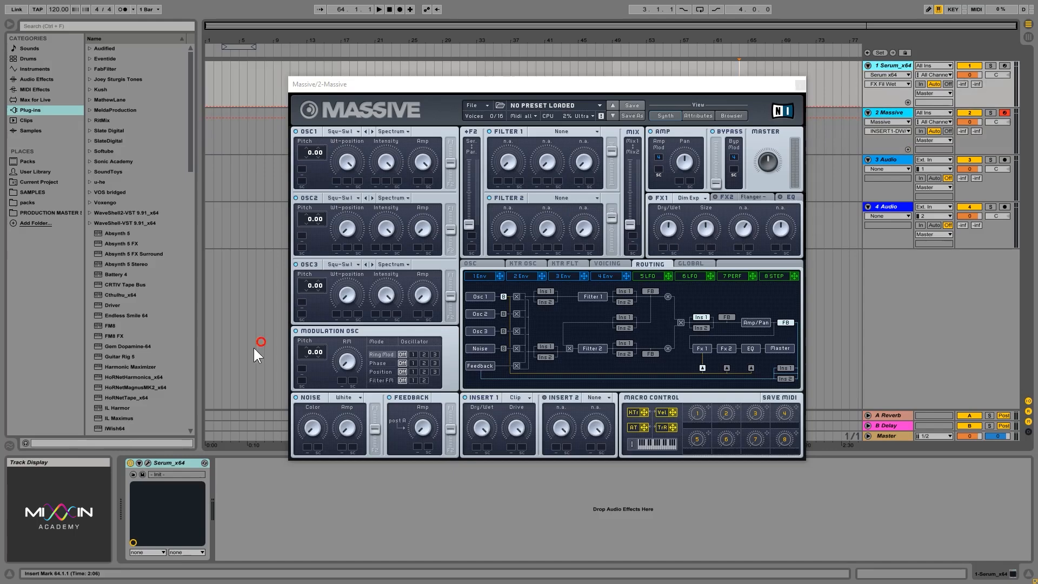
pyautogui.click(147, 462)
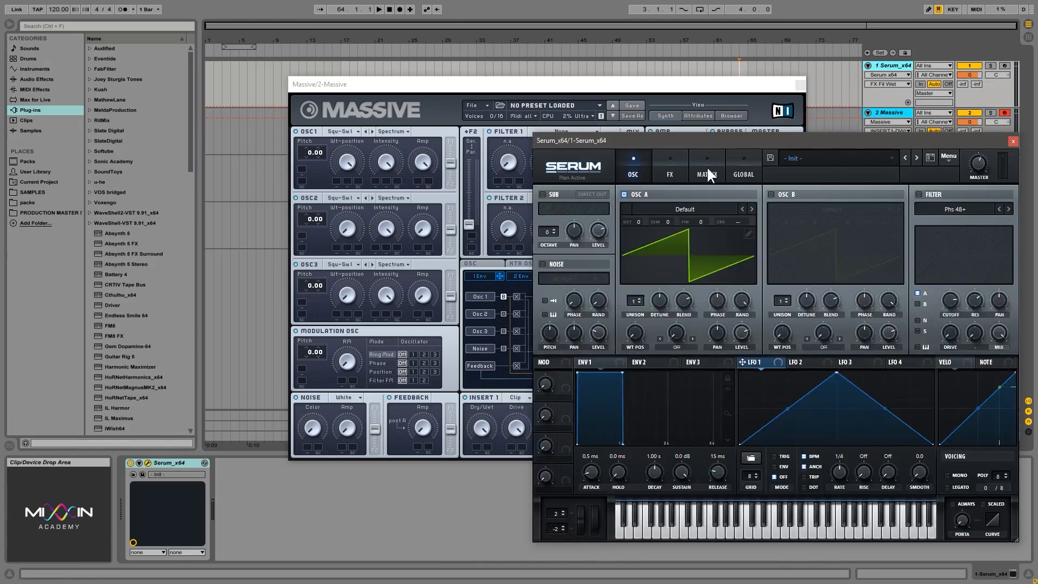
pyautogui.click(669, 174)
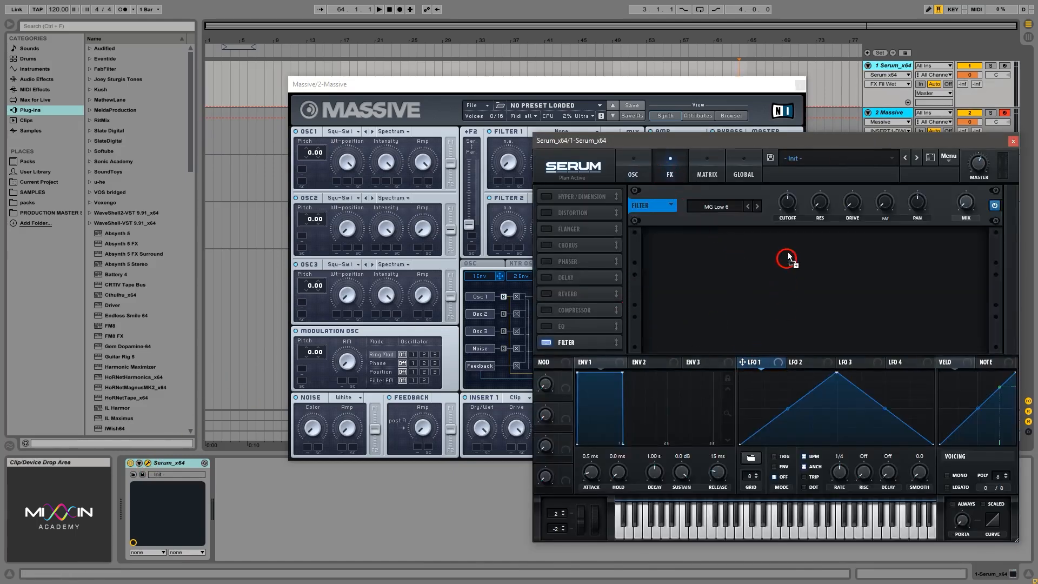
# - Assign LFO 1 to the Filter effect's Cutoff, enable Delay, and assign LFO 1 to the Delay's Feedback
pyautogui.moveTo(787, 256); pyautogui.dragTo(788, 202)
pyautogui.click(546, 278)
pyautogui.moveTo(755, 372); pyautogui.dragTo(698, 203)
# - Rearrange the plugin windows so Massive's effects and Serum's effects rack are visible together
pyautogui.moveTo(588, 140)
pyautogui.mouseDown()
pyautogui.moveTo(588, 192)
pyautogui.moveTo(589, 143)
pyautogui.mouseUp()
pyautogui.moveTo(623, 86); pyautogui.dragTo(434, 41)
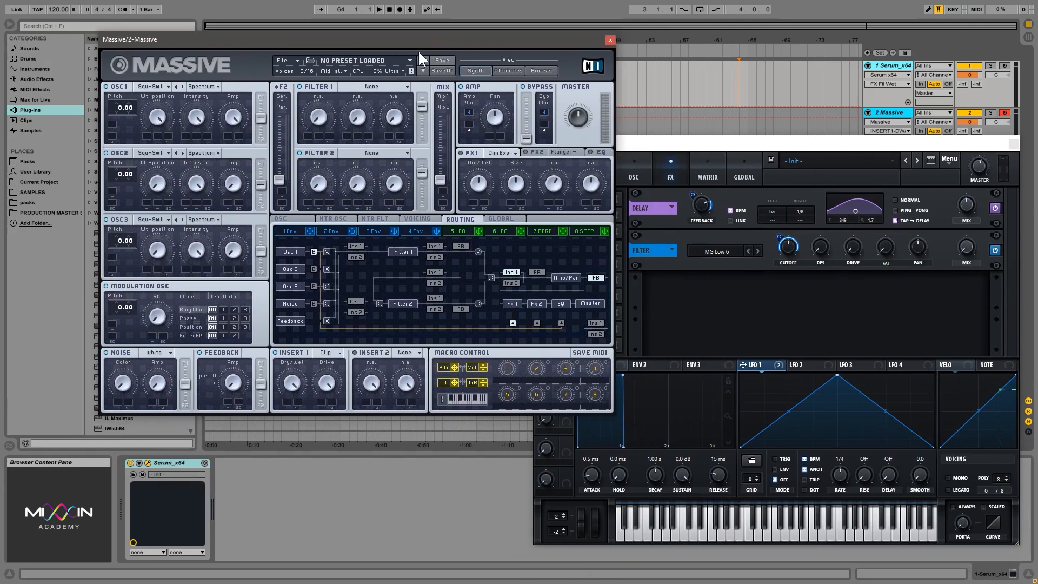